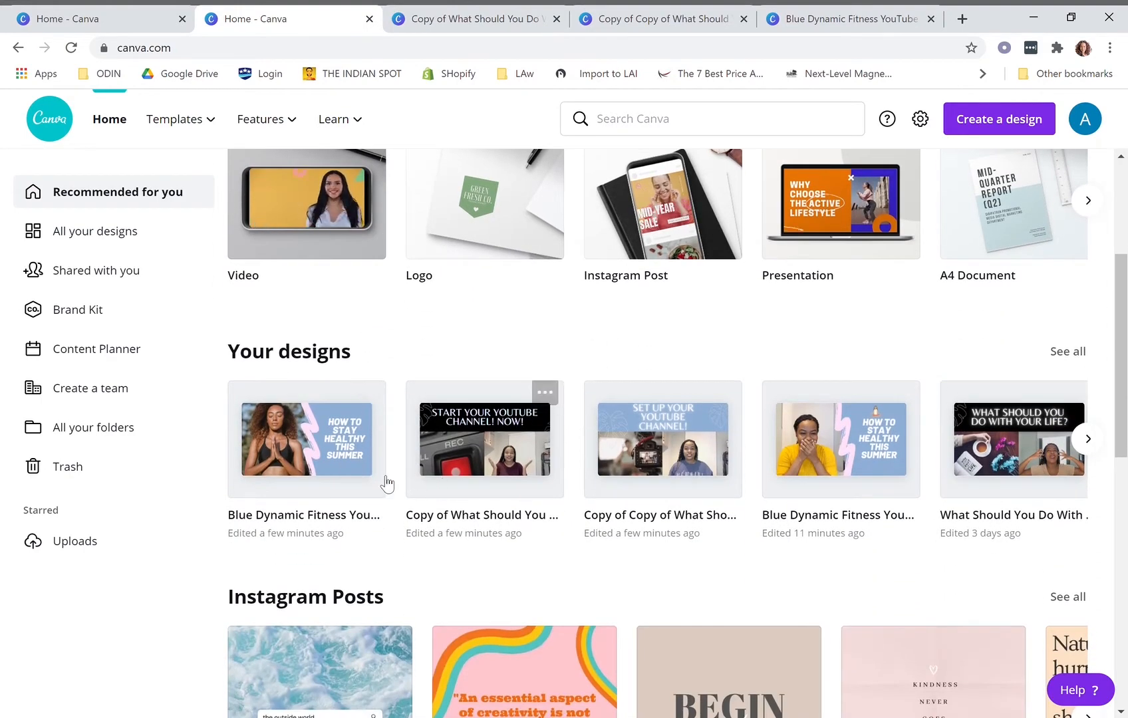
Look over the home page's design types, existing designs and template categories
scroll(346, 499, down, 5)
scroll(366, 491, down, 3)
scroll(367, 491, up, 10)
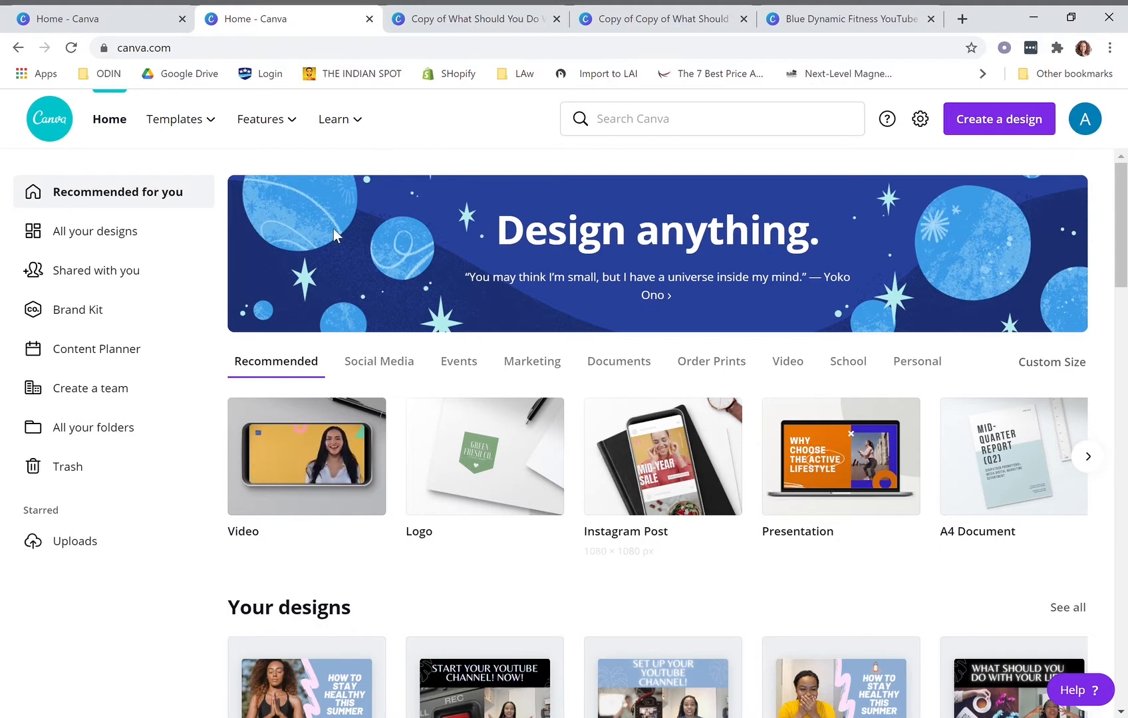
mouse_move(204, 140)
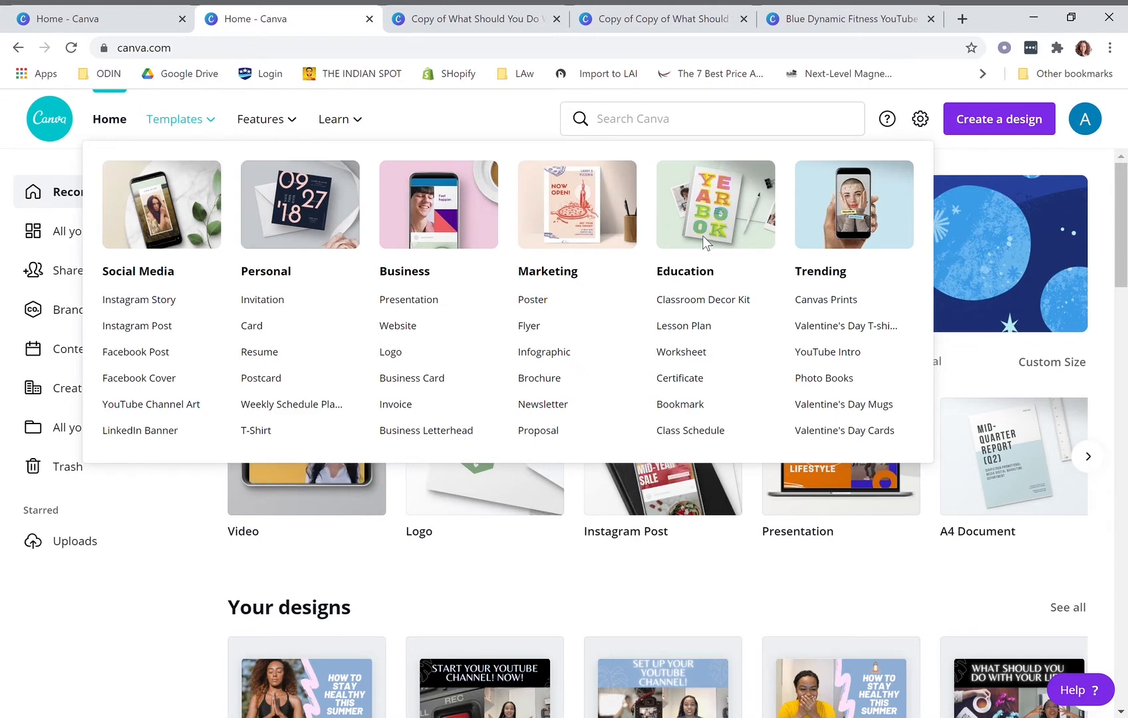
mouse_move(229, 118)
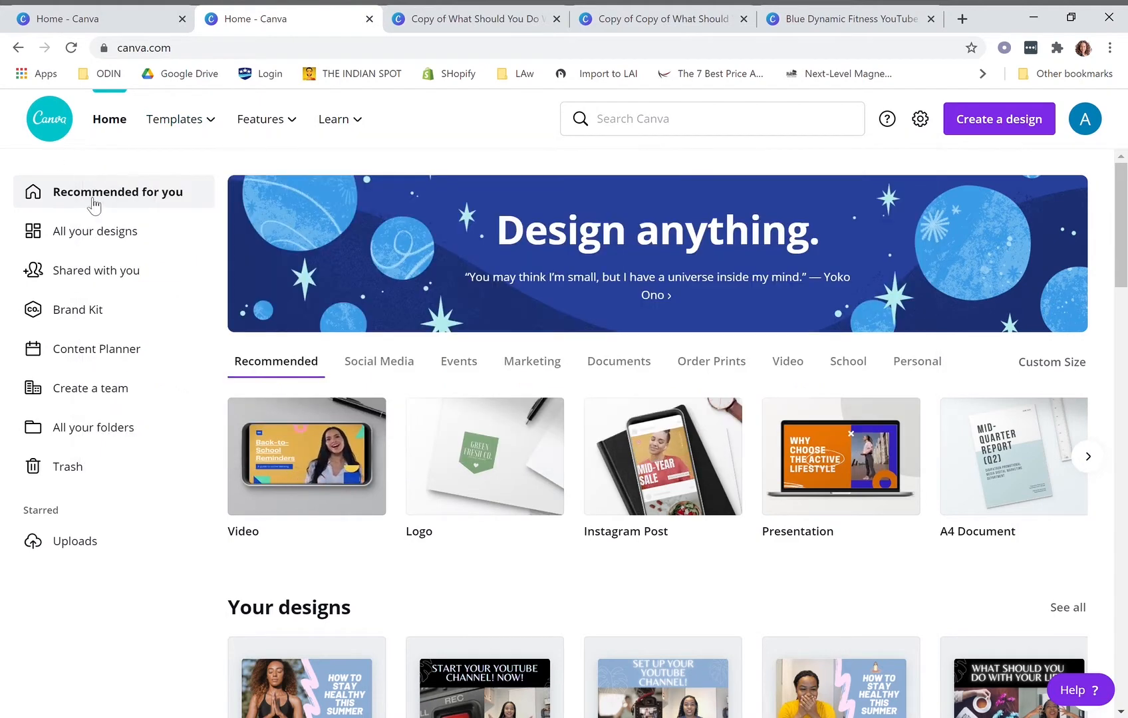
Review the Brand Kit, Content Planner and team creation pages
click(84, 323)
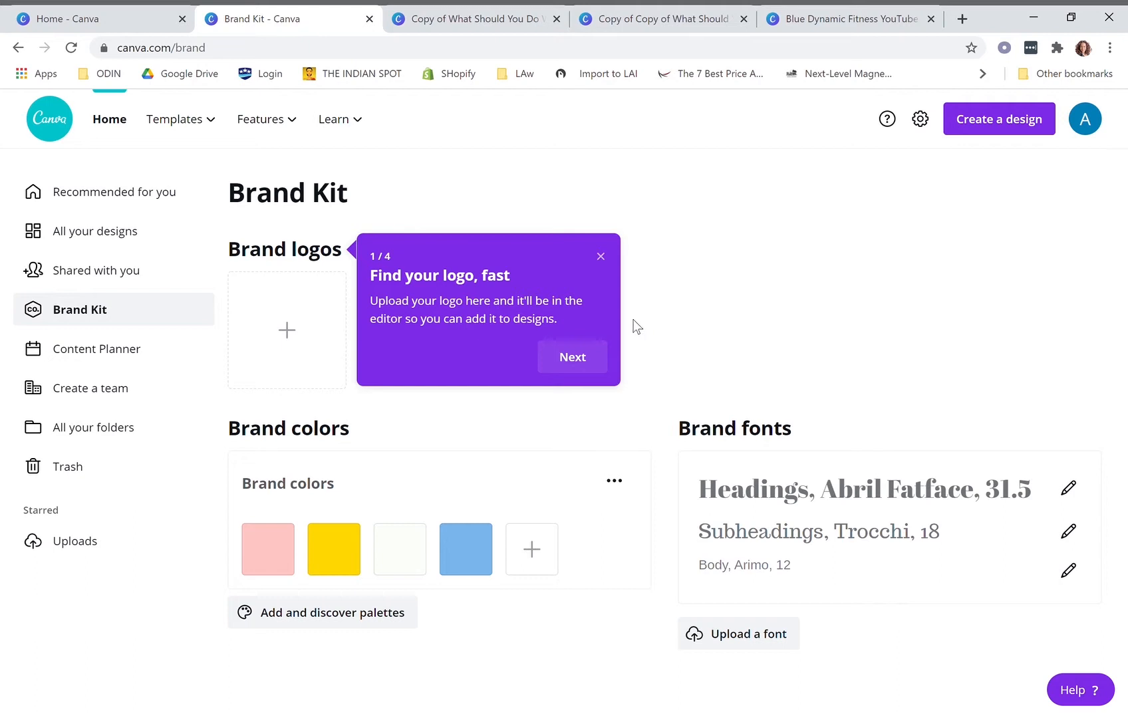
click(114, 351)
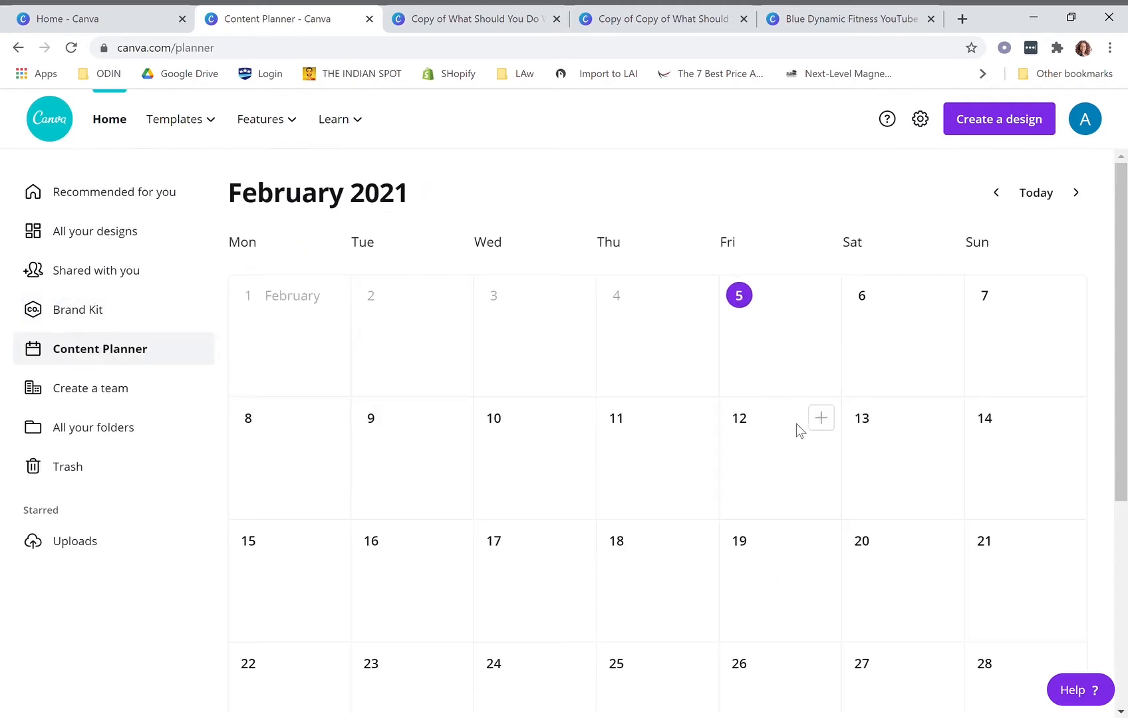
scroll(796, 435, down, 5)
scroll(796, 439, up, 5)
click(121, 399)
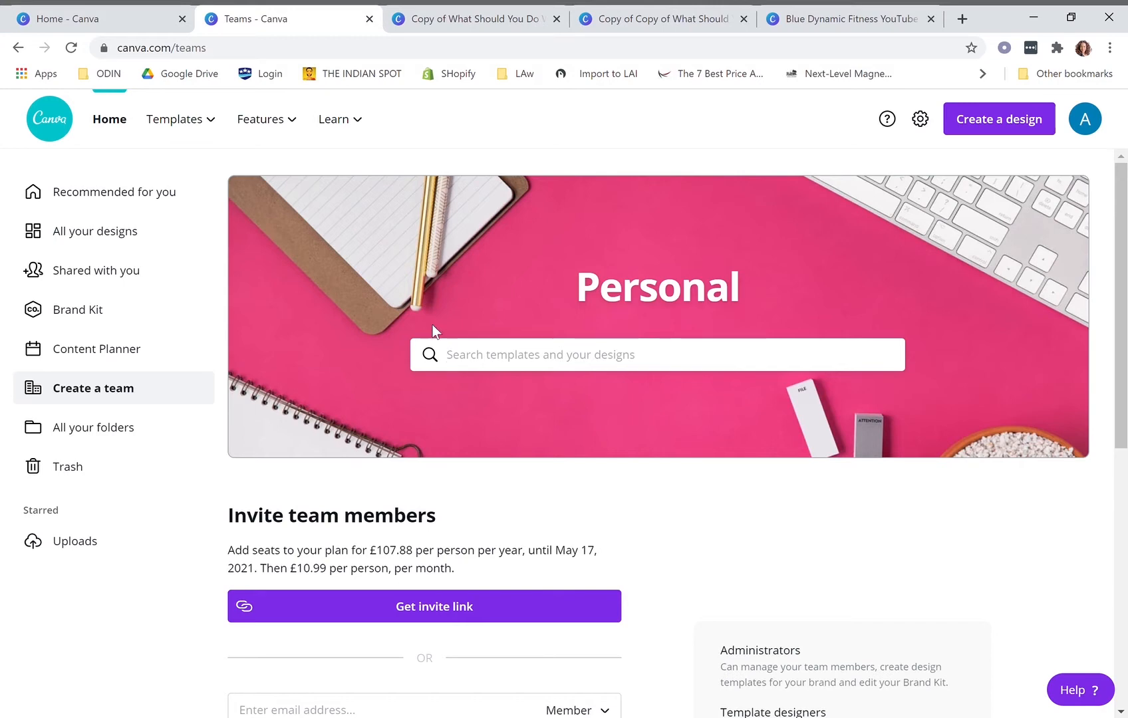
scroll(456, 322, down, 8)
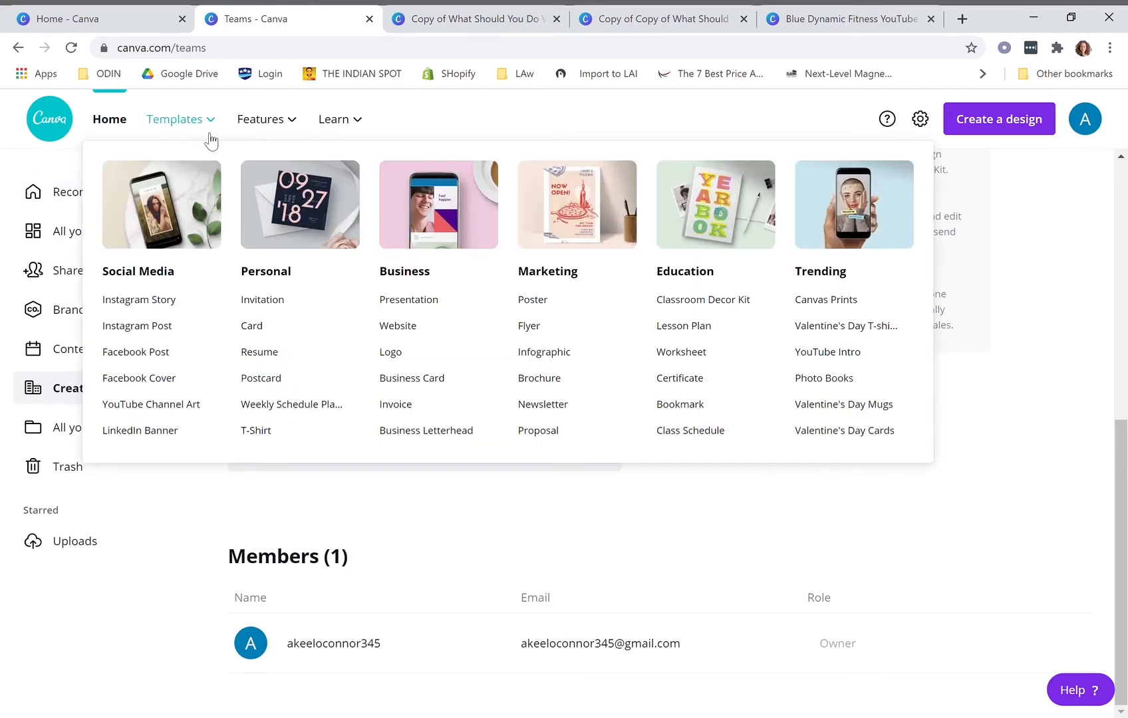
Search the template library for "youtube" and open the YouTube Thumbnails category
click(213, 138)
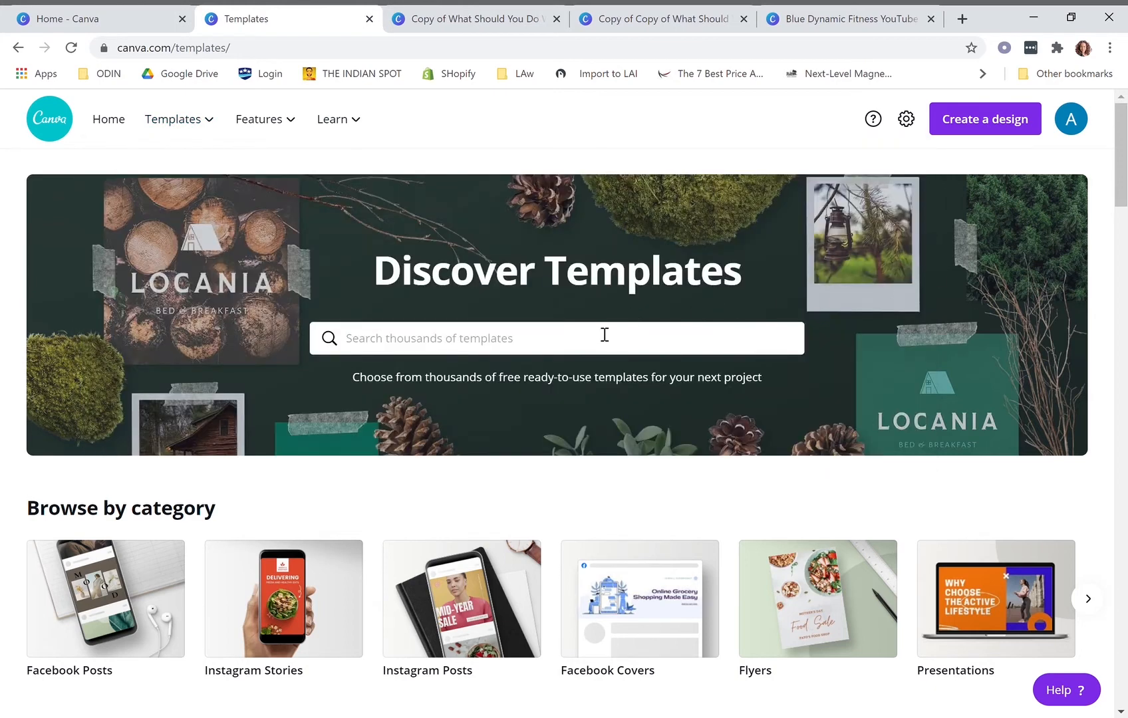
click(575, 353)
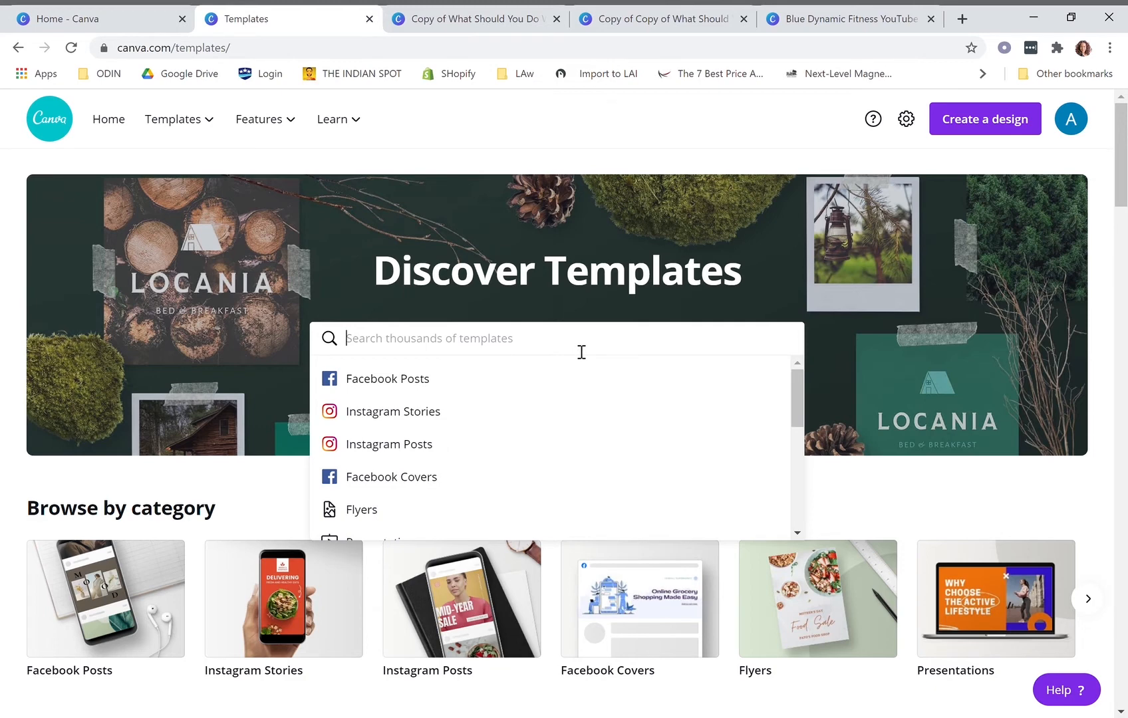
text(youtube)
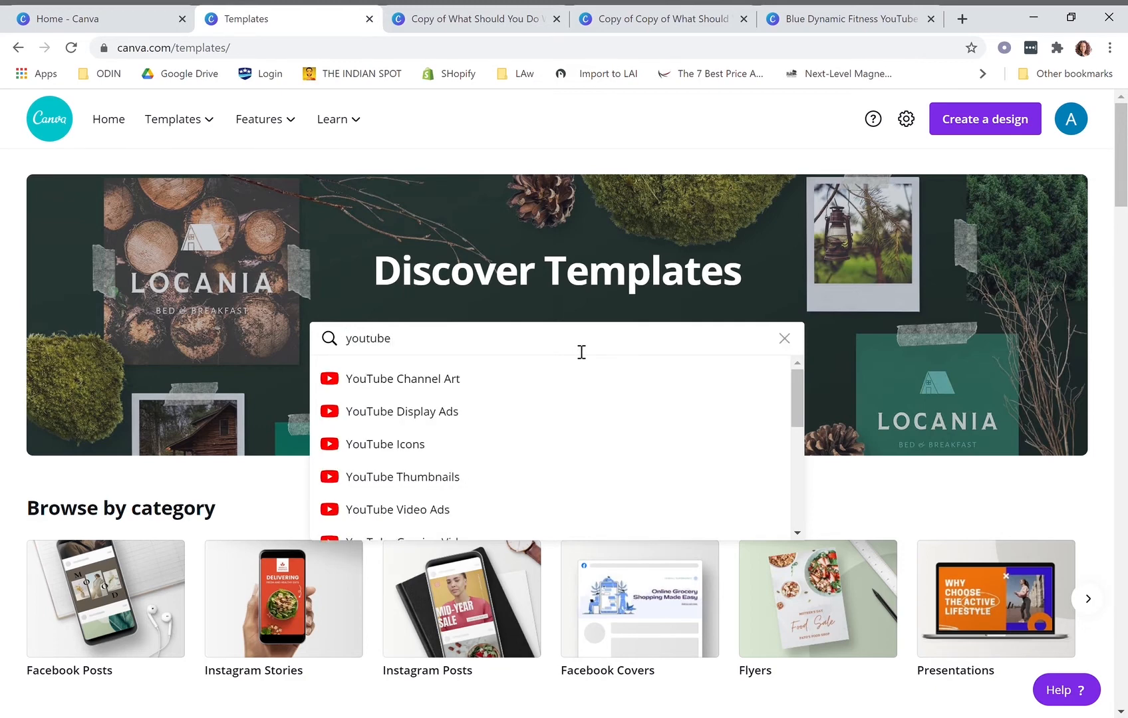
click(416, 479)
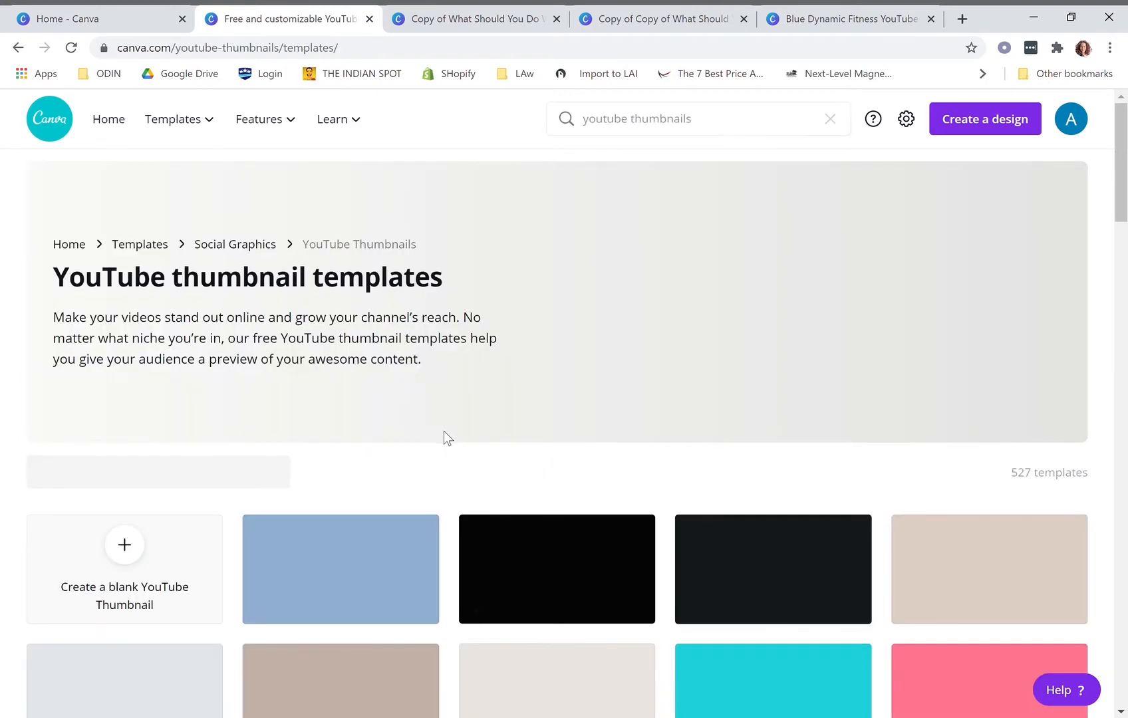
Browse the YouTube thumbnail templates to compare the available styles
scroll(702, 349, down, 3)
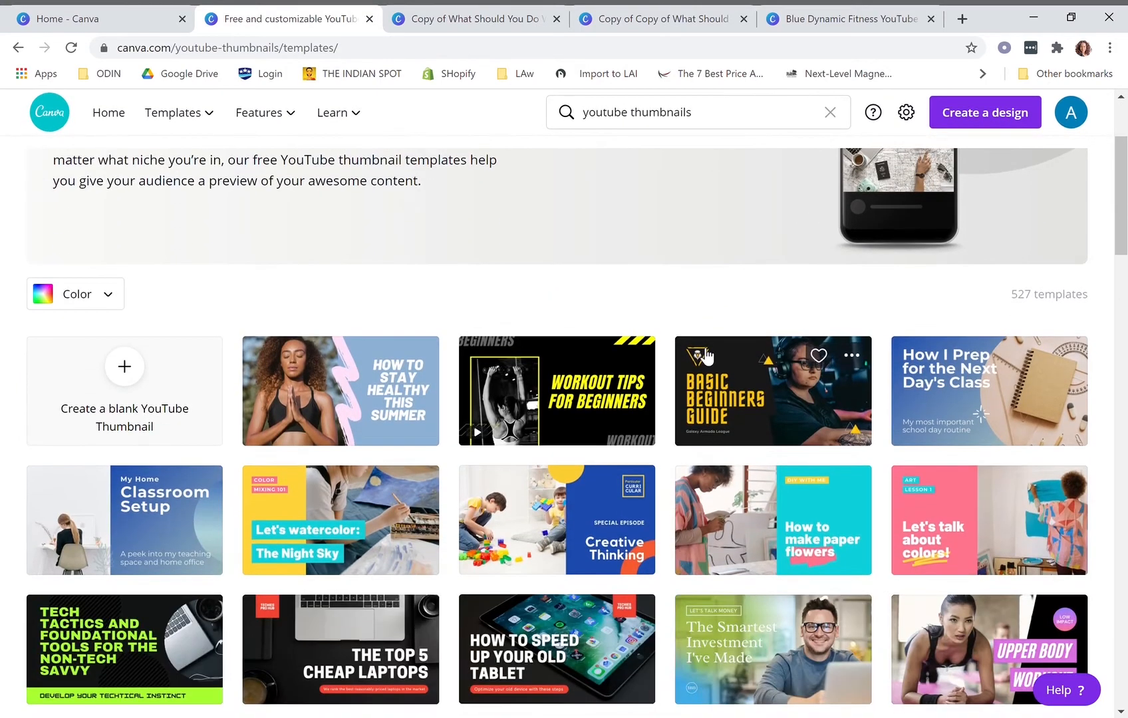
scroll(707, 352, up, 3)
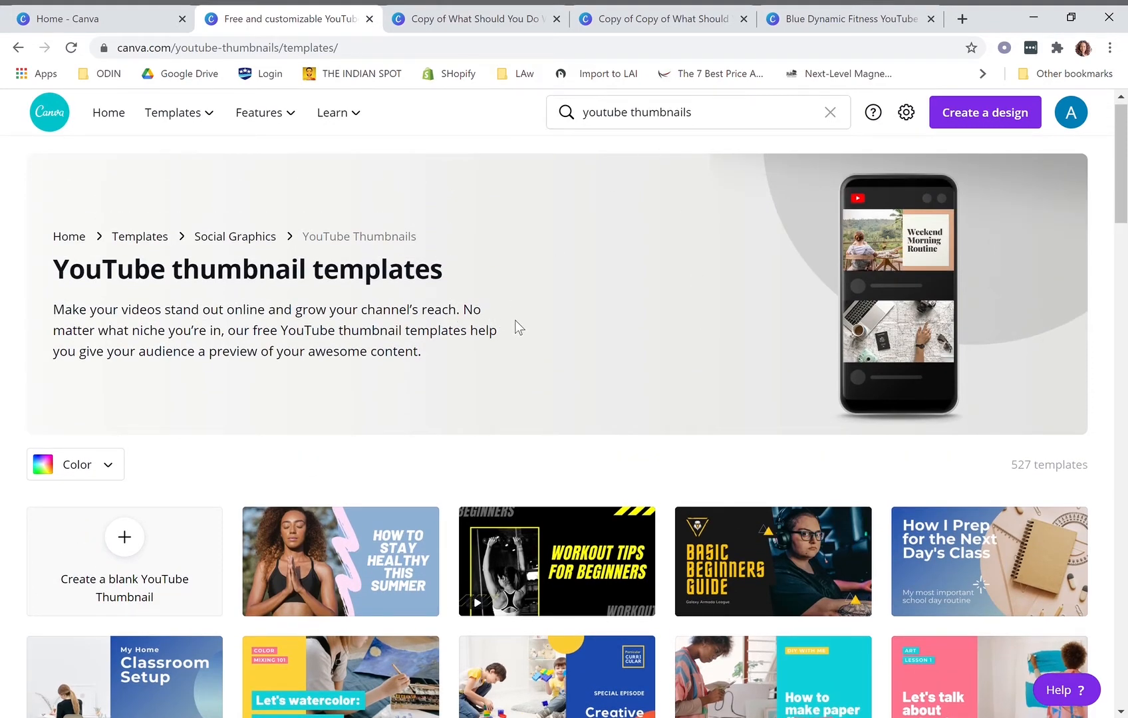
scroll(515, 320, down, 9)
scroll(520, 296, down, 1)
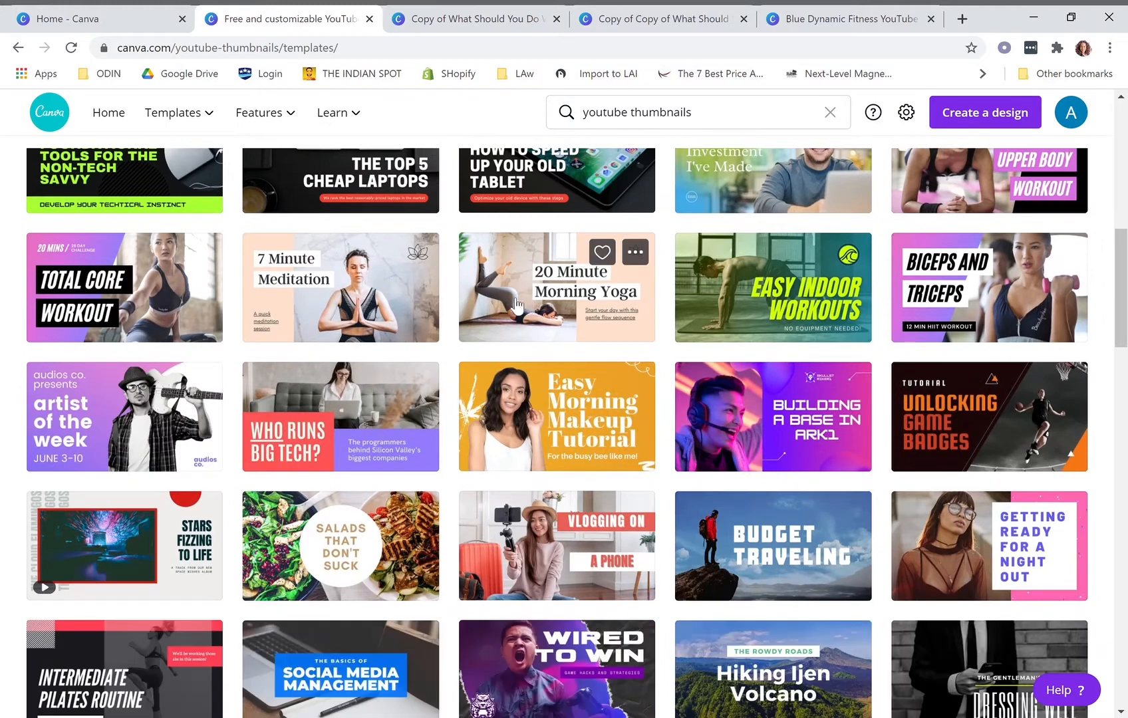
scroll(439, 328, down, 1)
scroll(439, 328, down, 1)
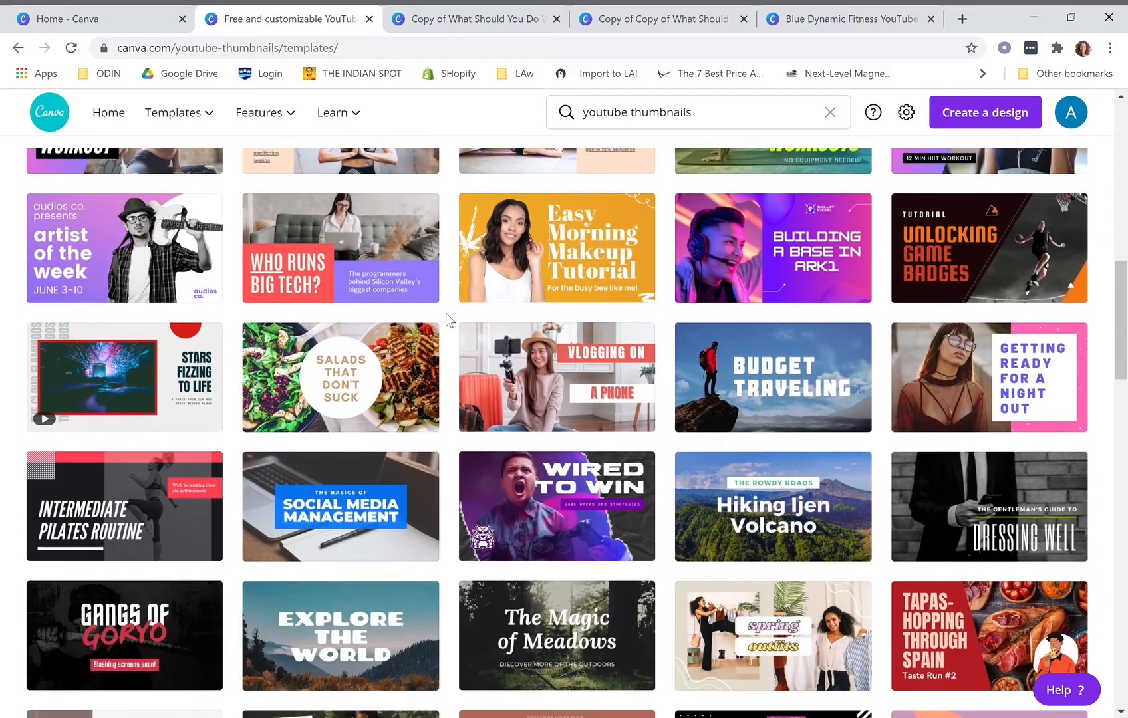
scroll(453, 313, down, 3)
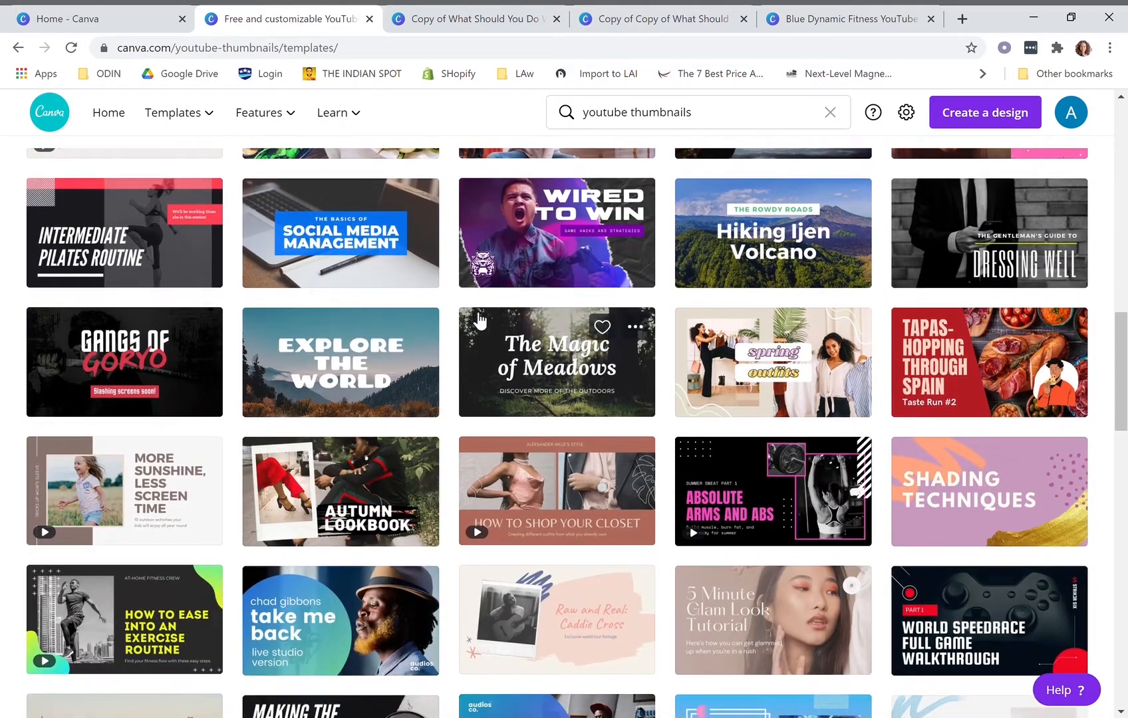
scroll(581, 307, down, 4)
scroll(579, 319, down, 5)
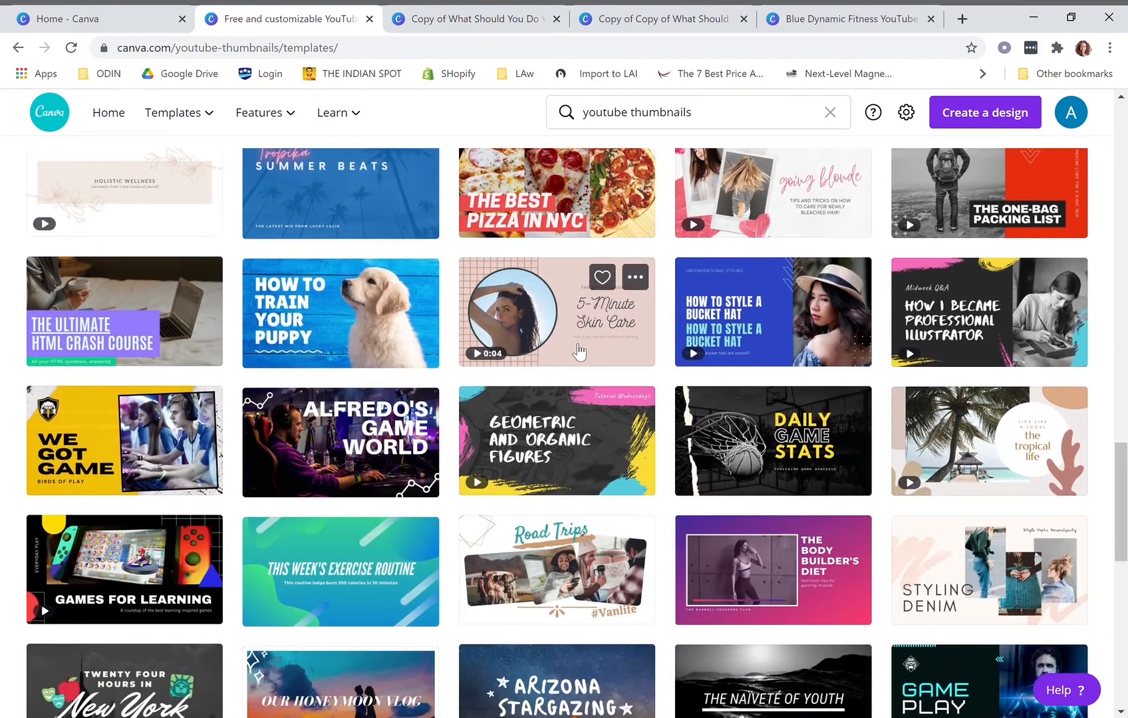
scroll(572, 339, down, 3)
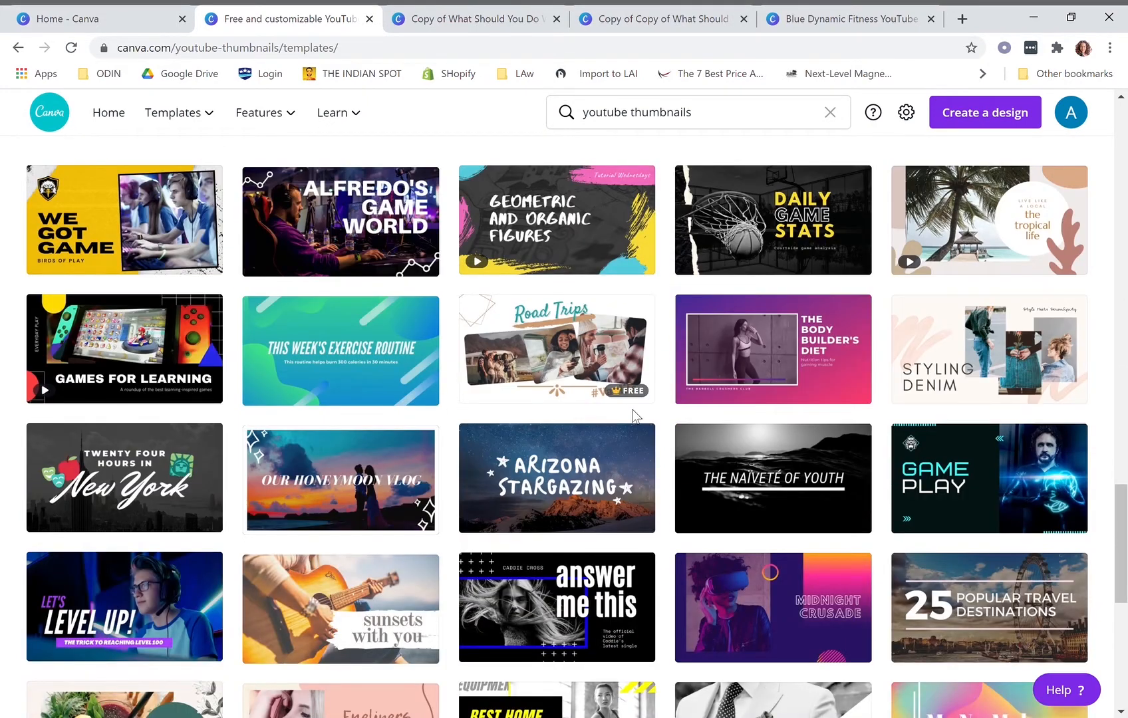
scroll(632, 363, down, 4)
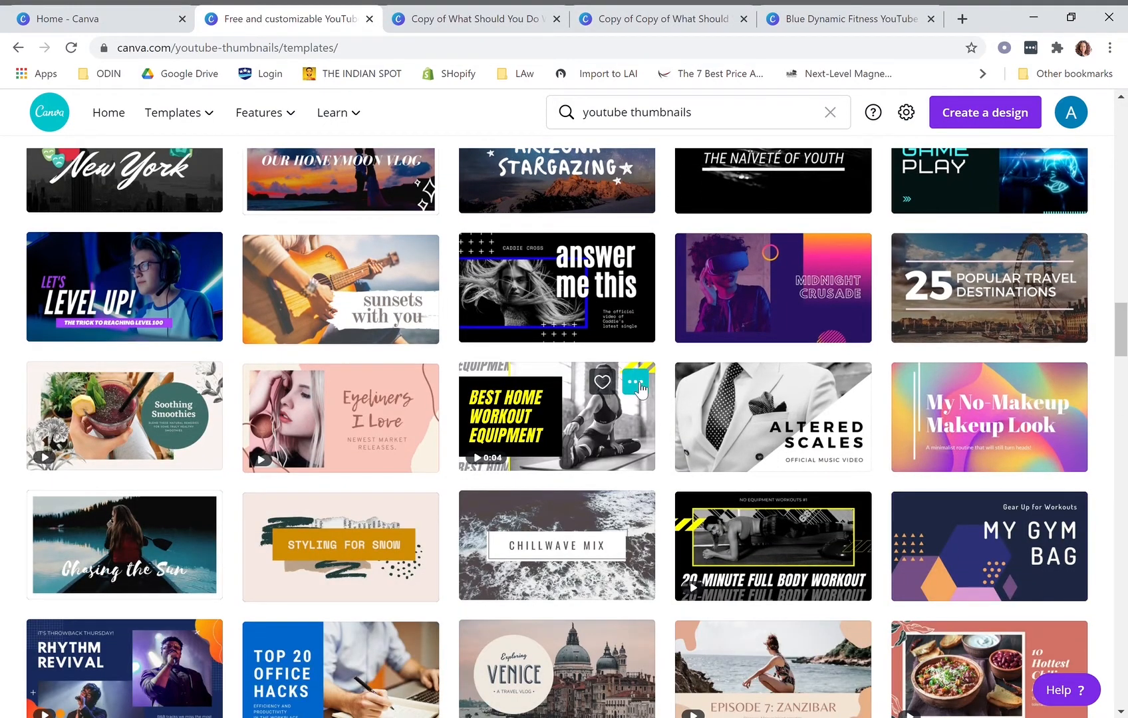
Open the Blue Dynamic Fitness YouTube Thumbnail template from the start of the results and use it for a new design
drag(1123, 330, 1112, 388)
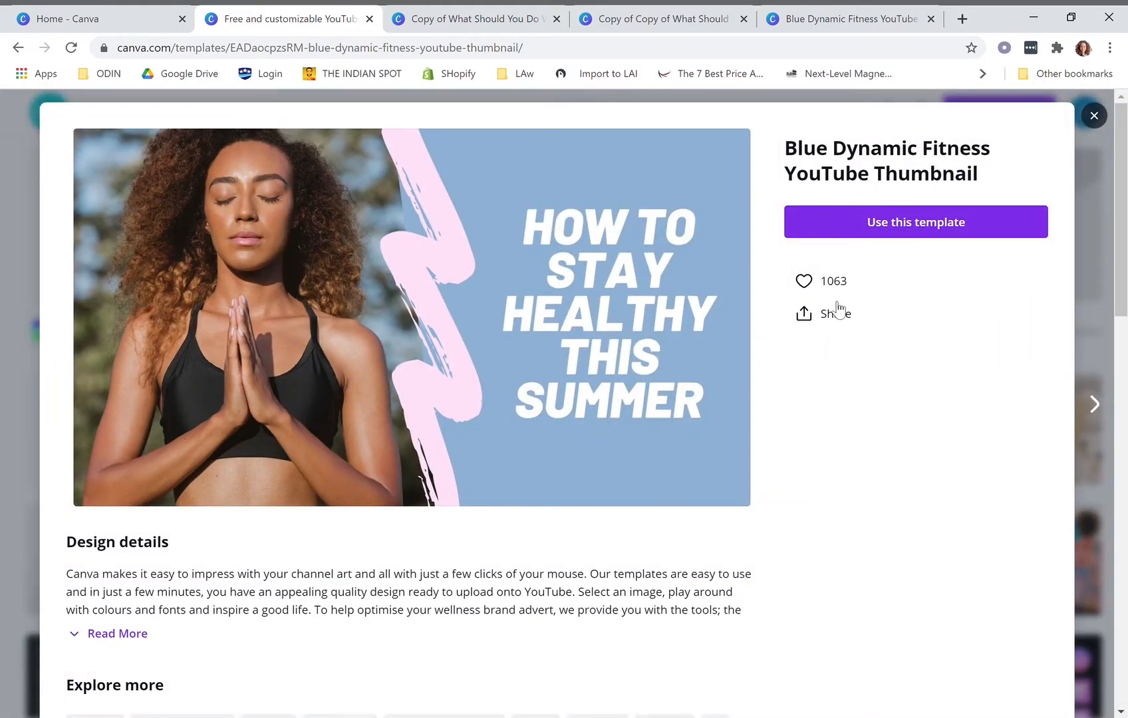
click(928, 222)
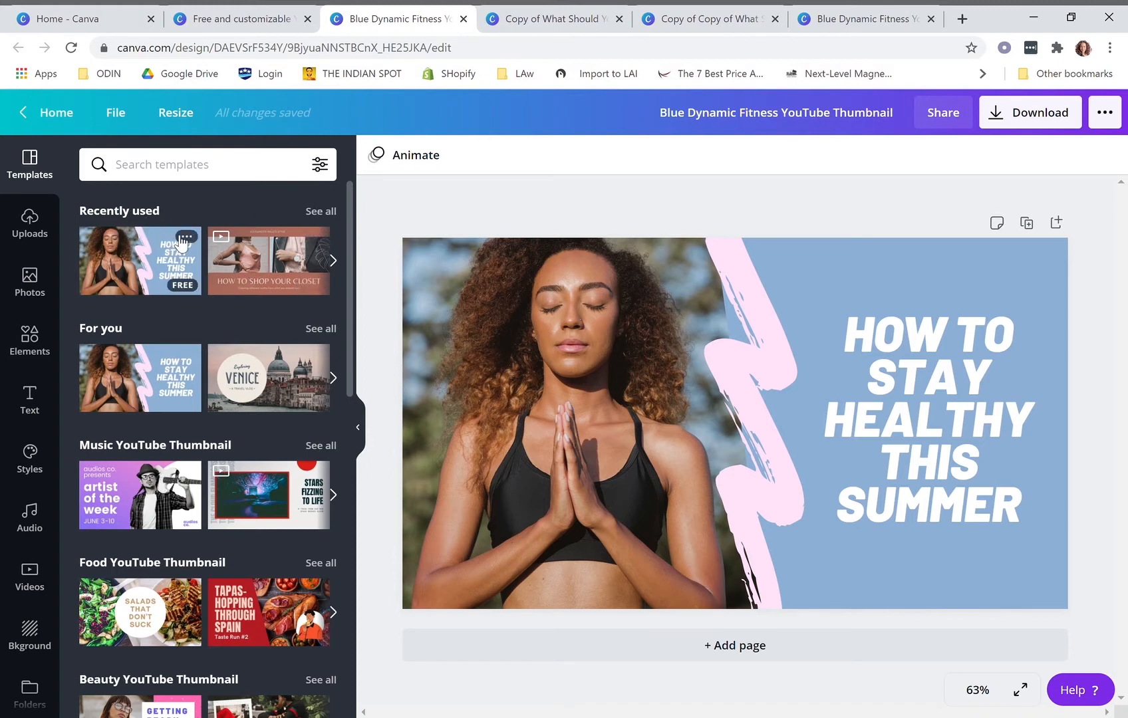
Try the "Getting Ready for a Night Out" and "Salads That Don't Suck" templates, and reapply "How to Stay Healthy This Summer"
scroll(166, 239, down, 2)
scroll(176, 241, down, 2)
scroll(176, 241, down, 5)
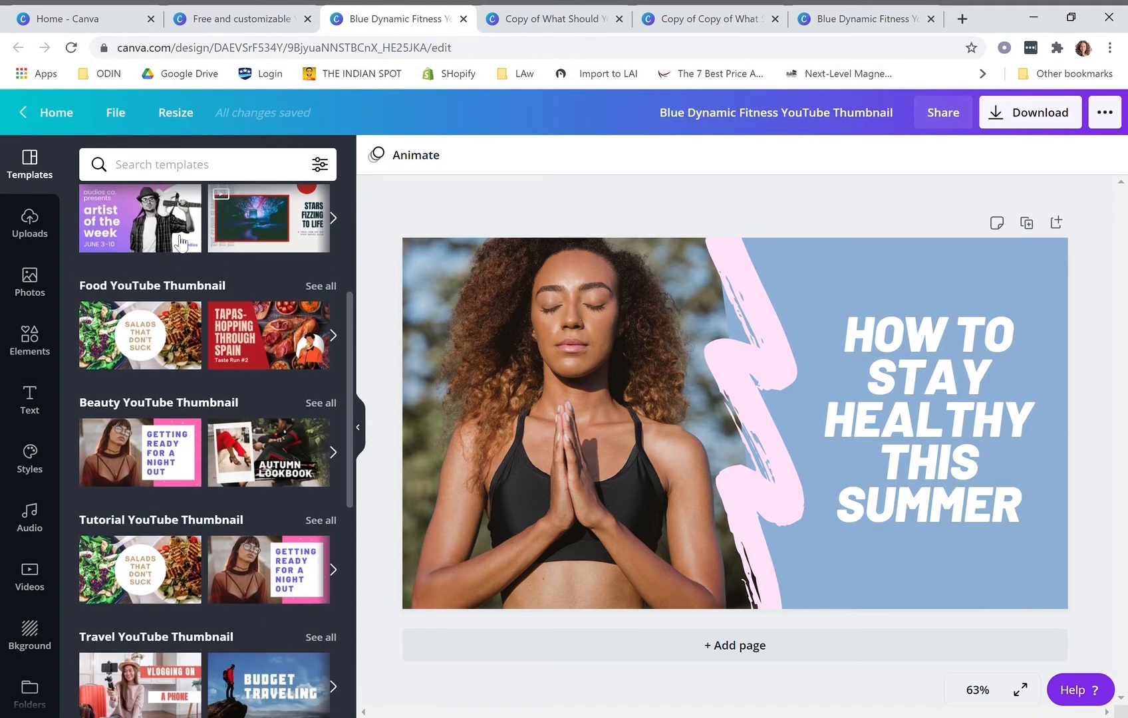
scroll(206, 340, down, 2)
scroll(206, 328, up, 3)
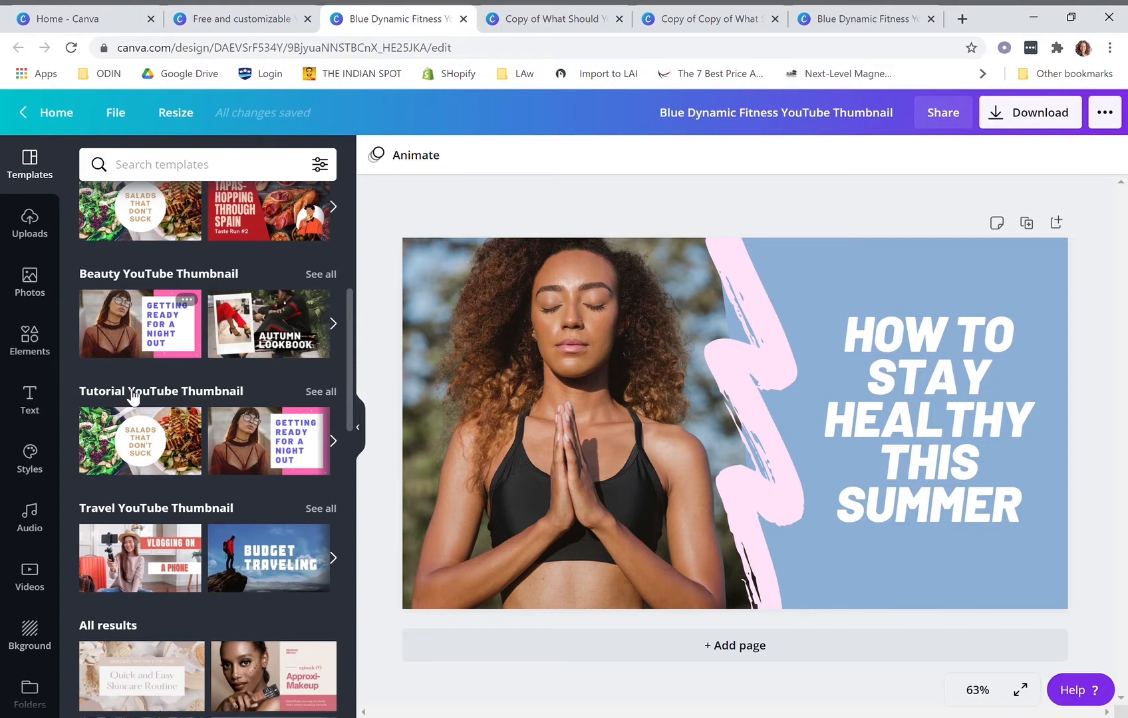
click(137, 311)
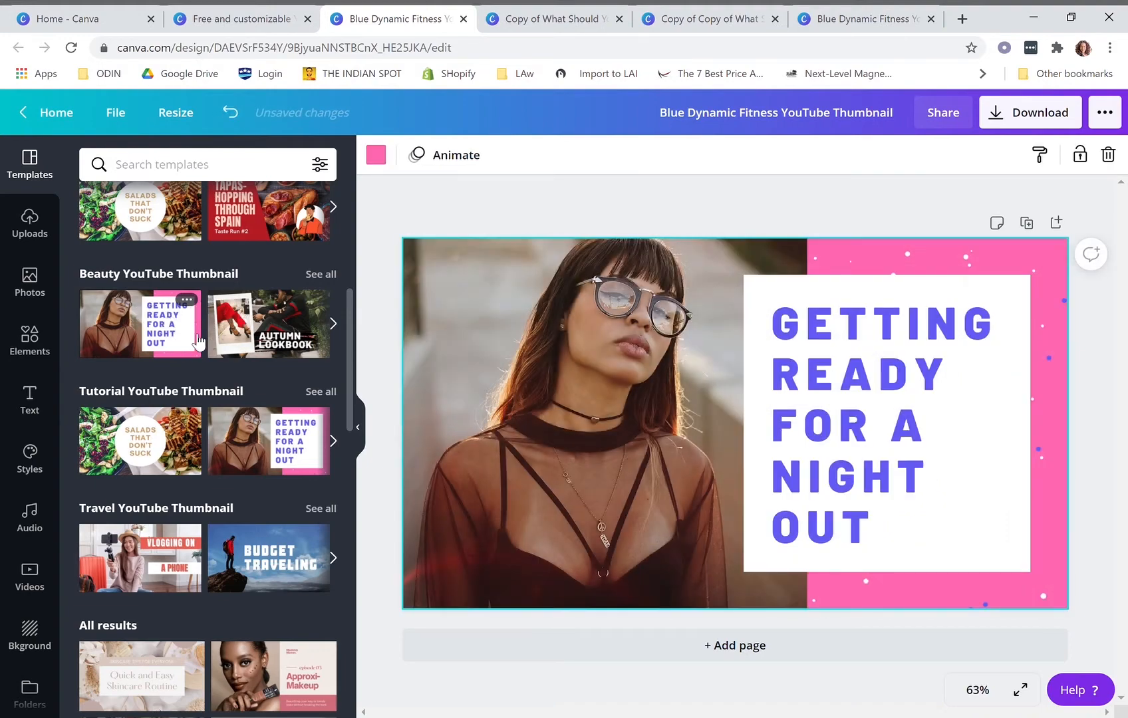
click(171, 441)
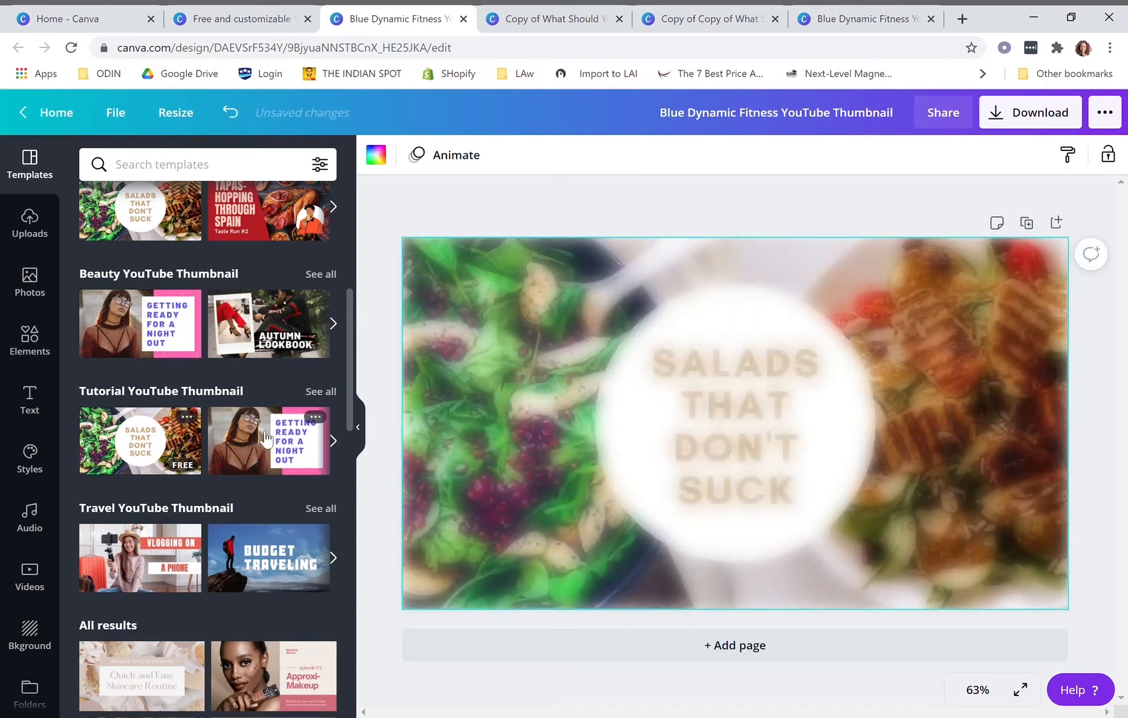
scroll(251, 439, up, 5)
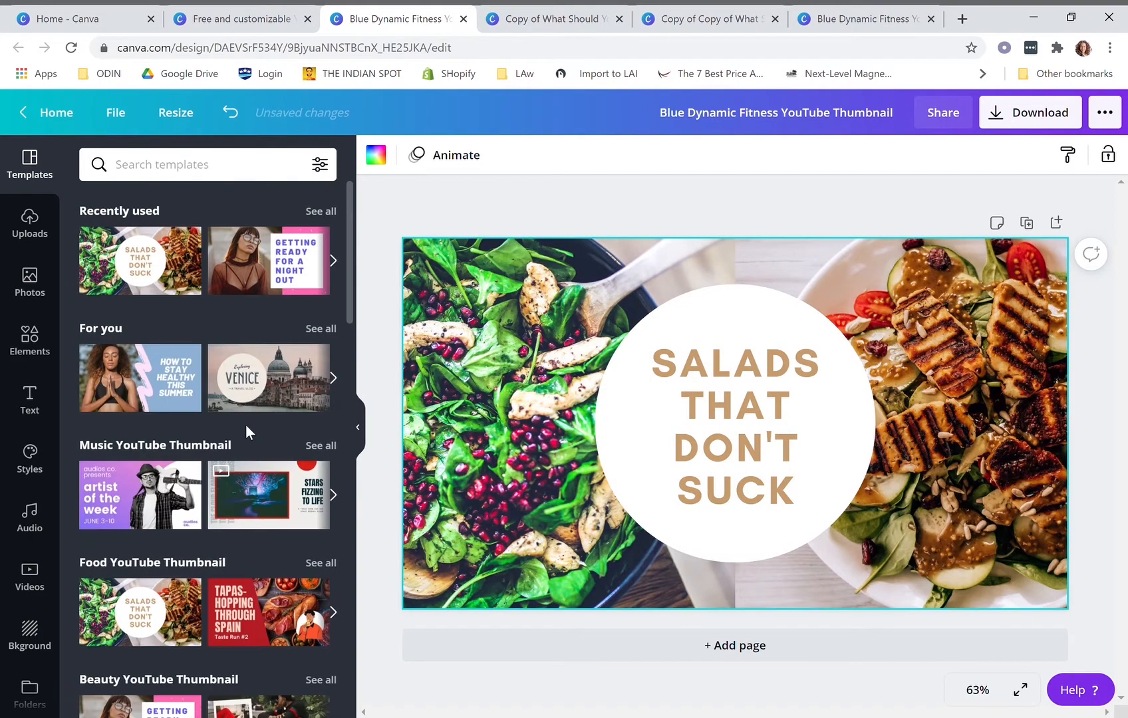
click(147, 394)
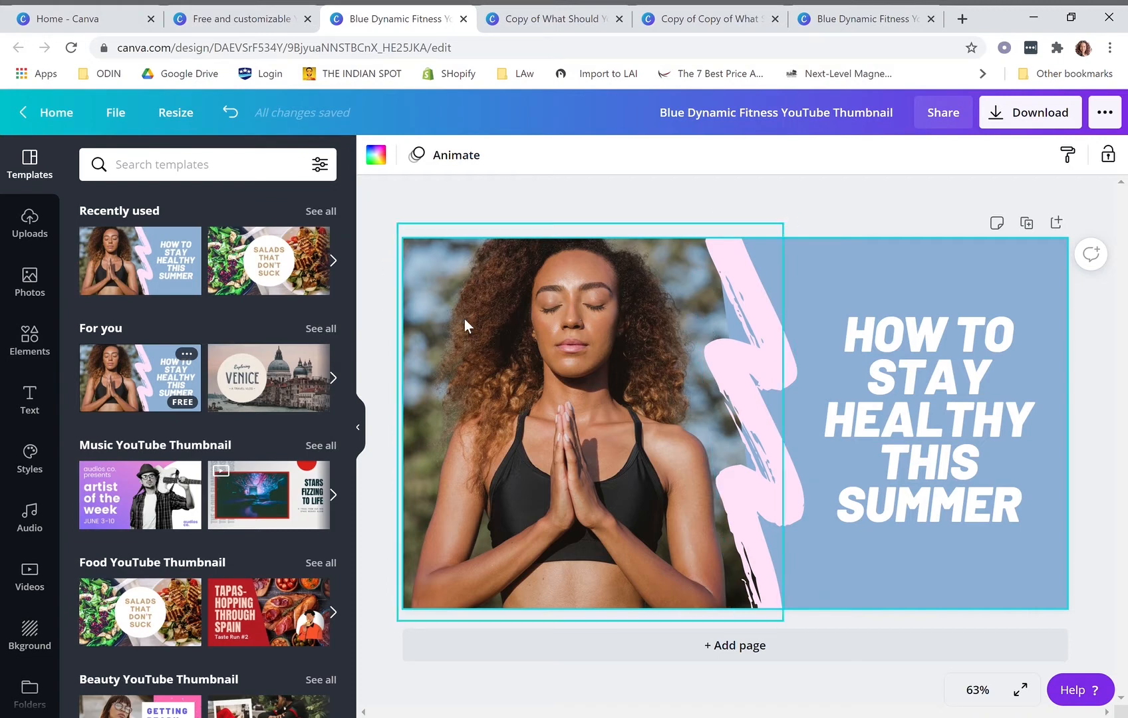
Open the uploaded images and check which sources media can be uploaded from, without uploading anything
click(51, 229)
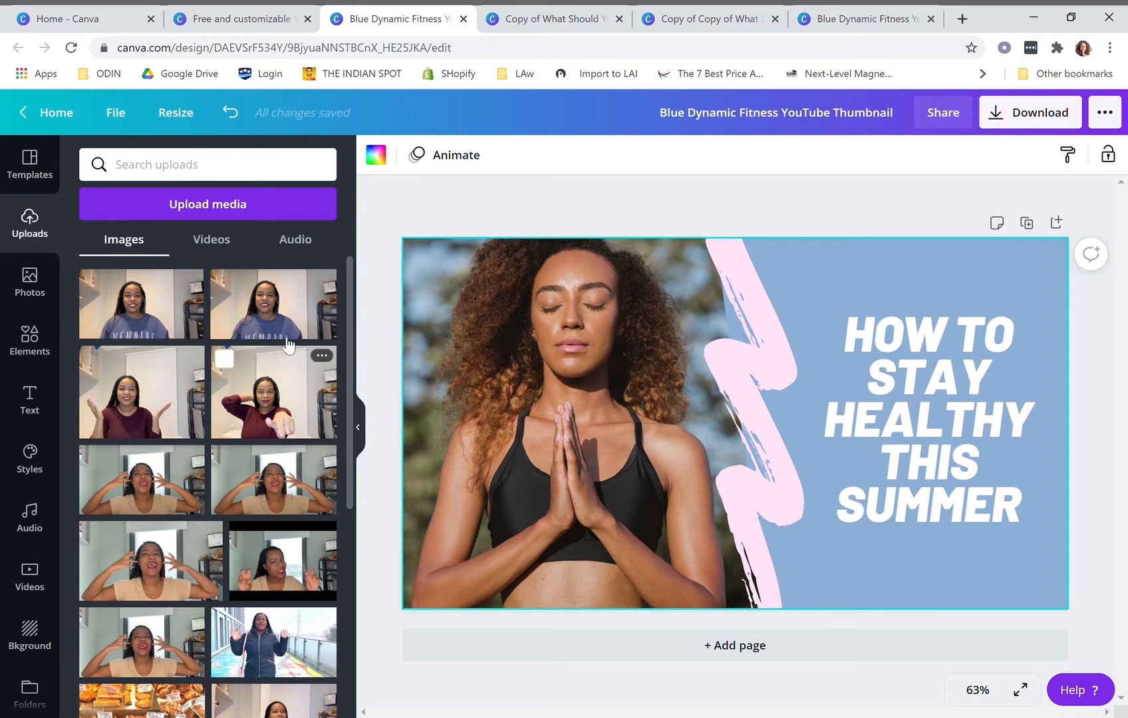
click(283, 212)
click(107, 263)
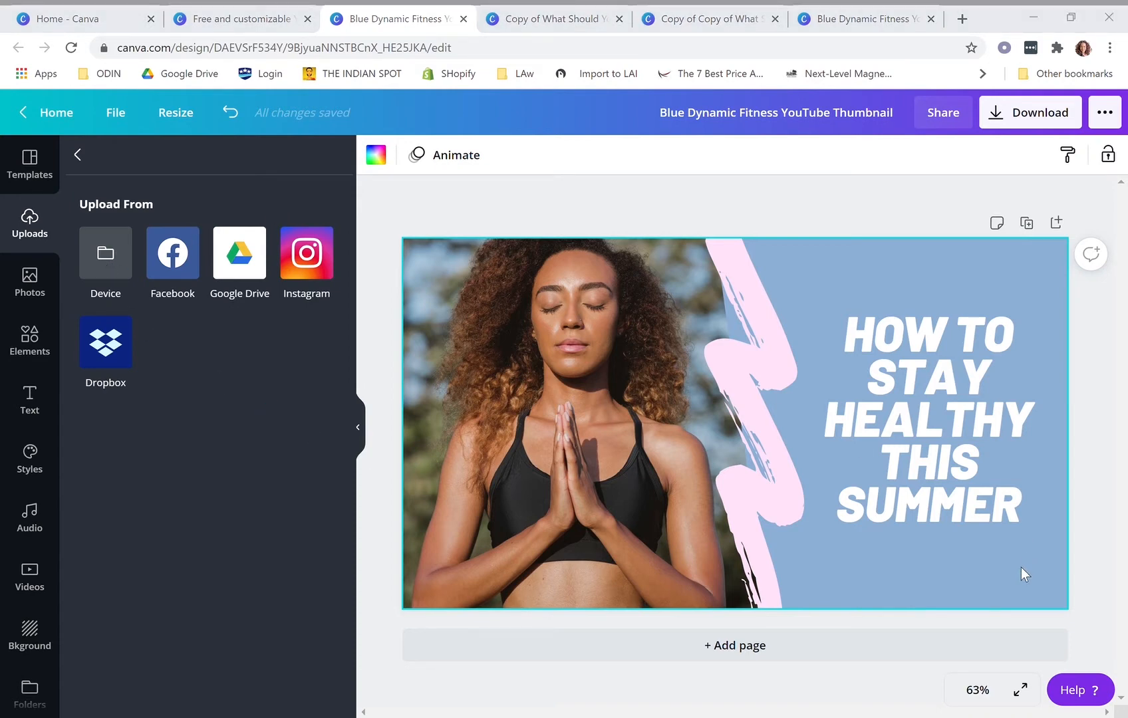
click(1010, 583)
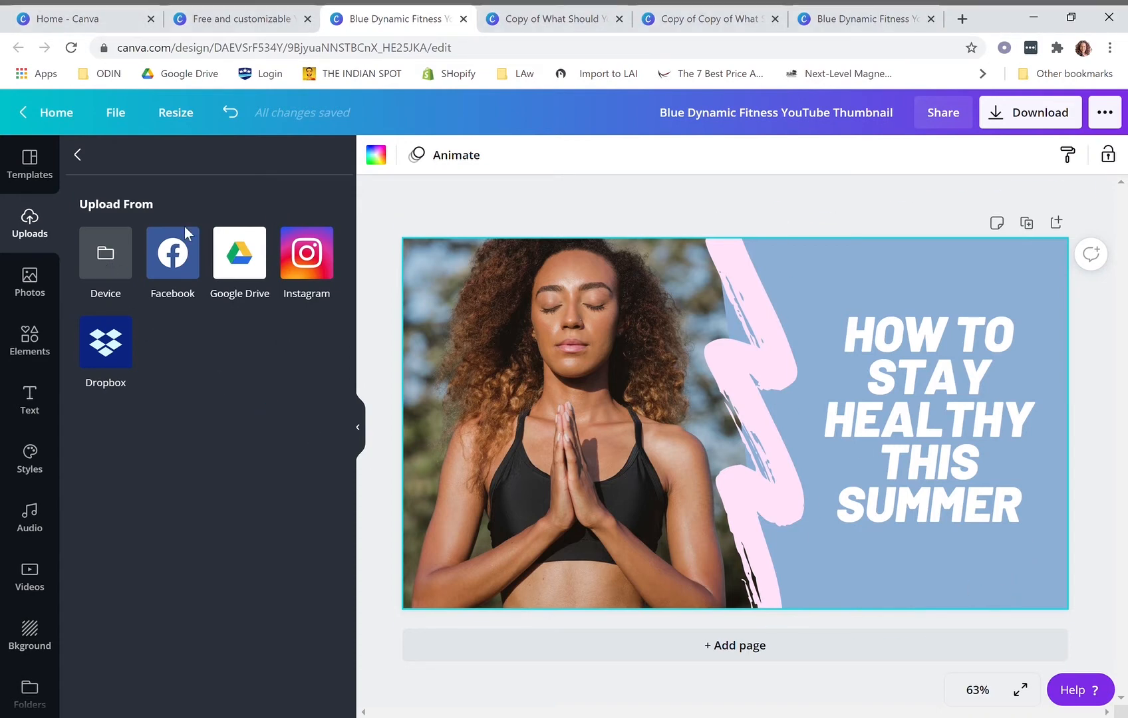
click(89, 159)
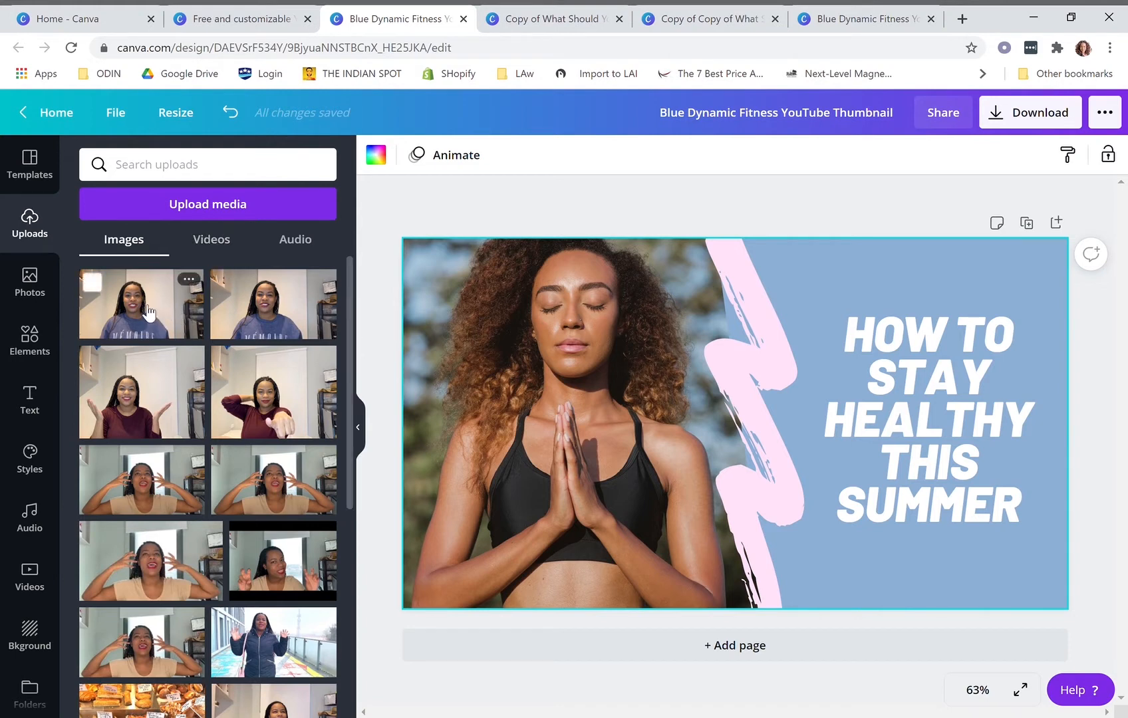
Try different uploaded portraits in the thumbnail's photo frame, finishing with the yellow-top photo with hands over the mouth
drag(144, 307, 482, 367)
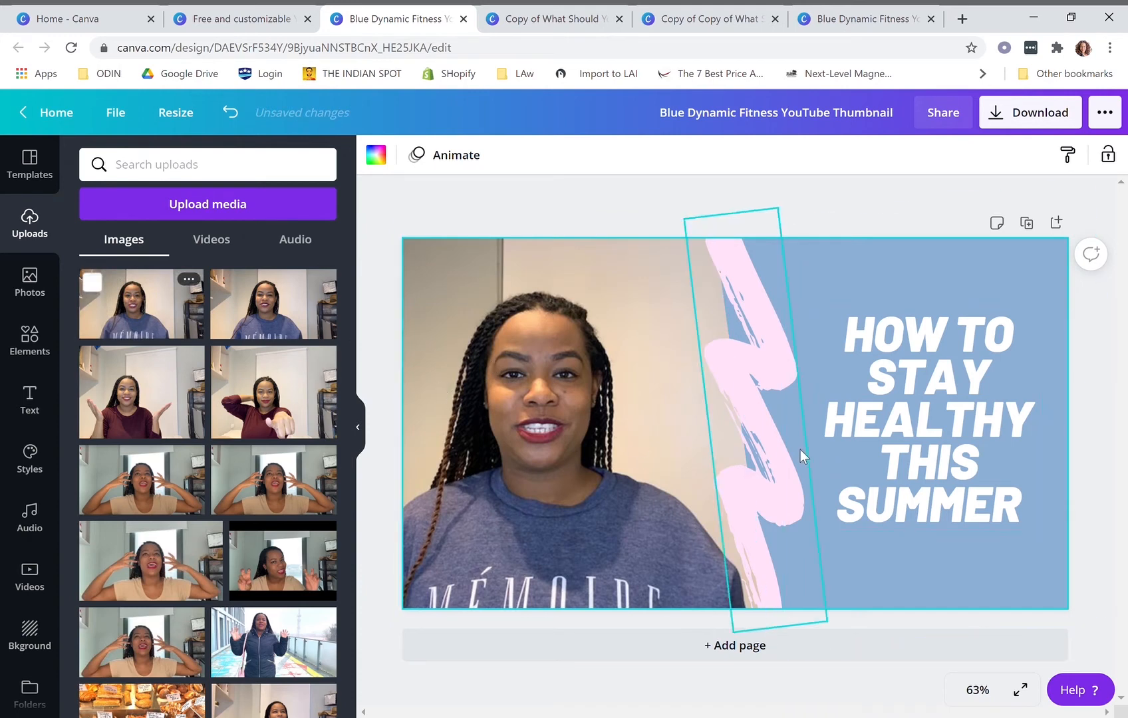
drag(269, 395, 478, 429)
scroll(236, 527, down, 2)
scroll(226, 537, down, 4)
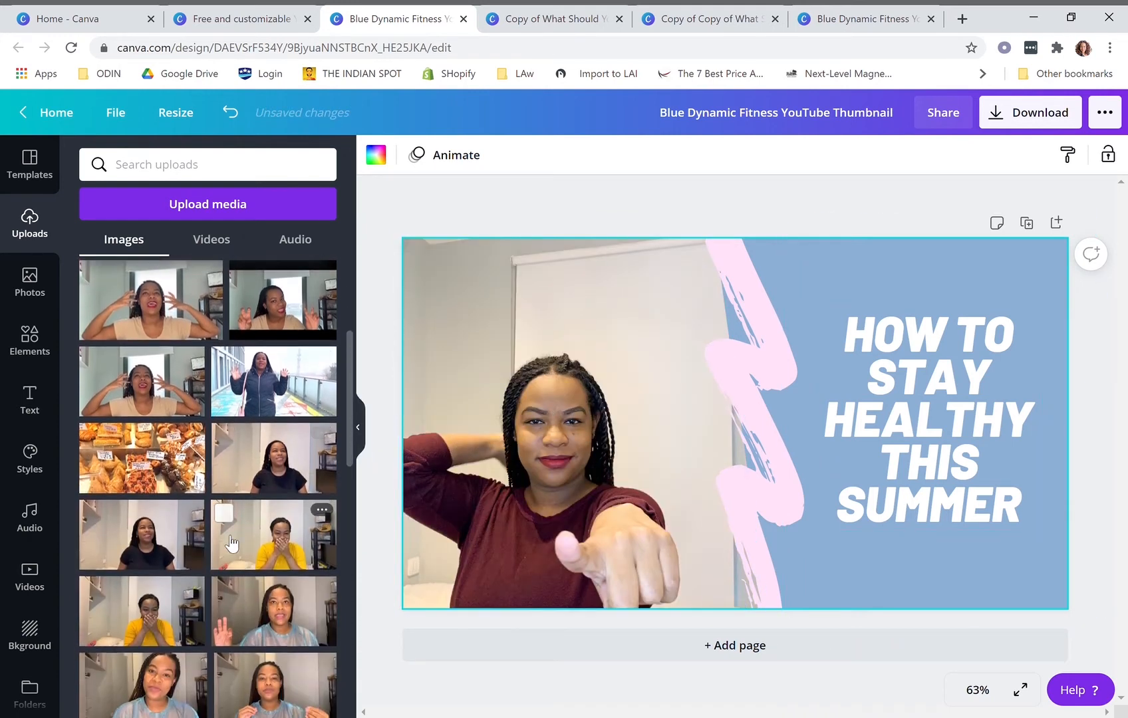
drag(262, 545, 469, 492)
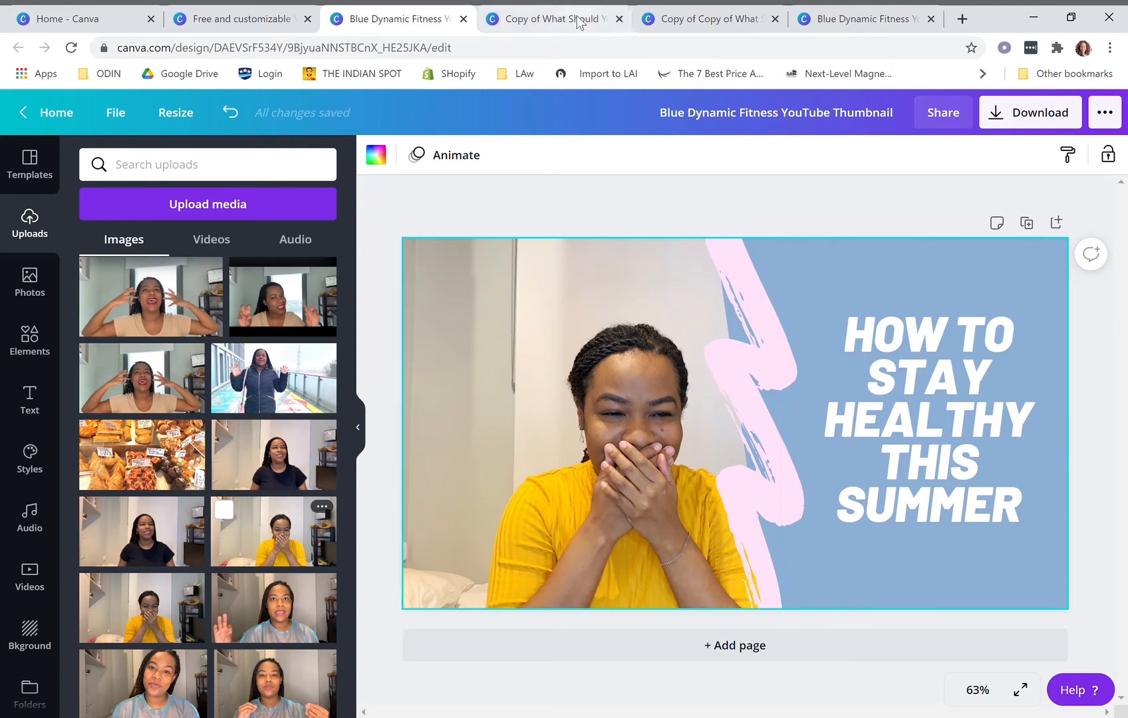
Shift the yellow-top photo left within its frame so the woman clears the pink brush stroke
click(580, 388)
double_click(581, 390)
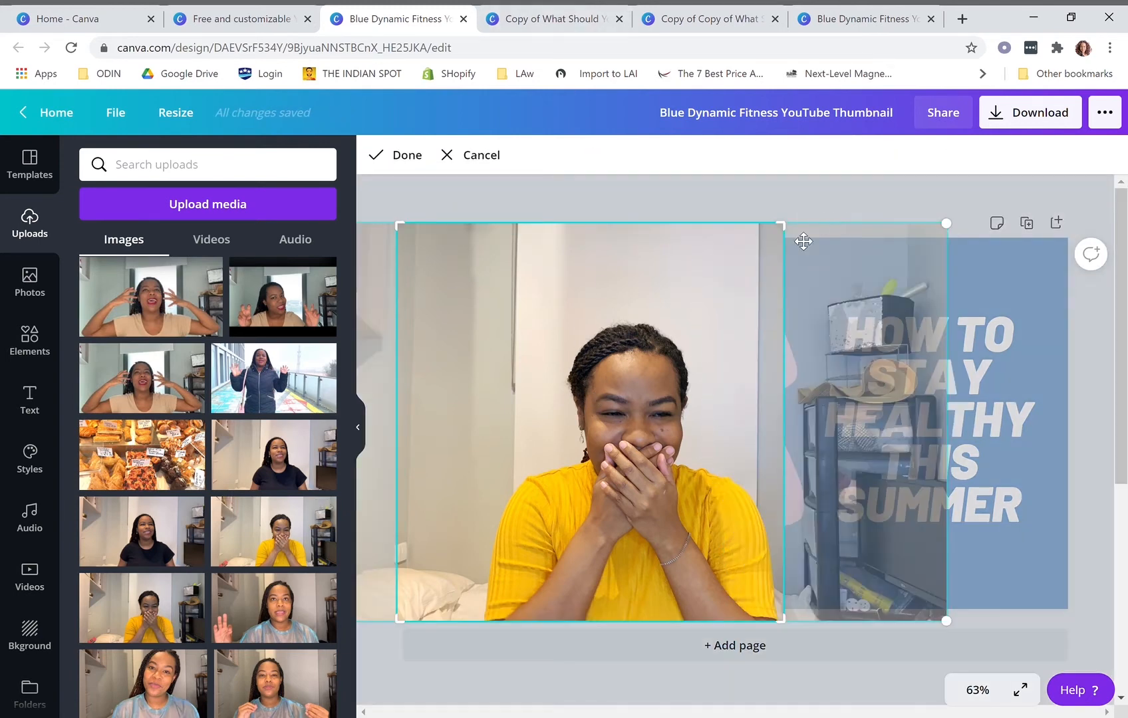
drag(607, 435, 536, 432)
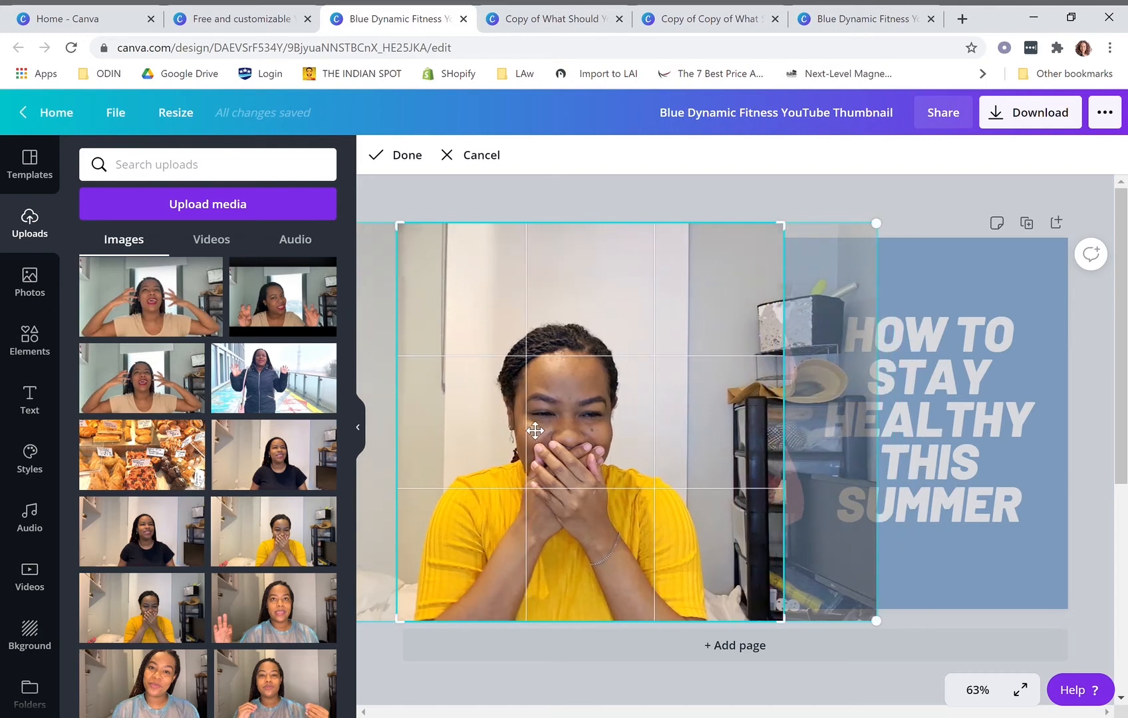
click(699, 187)
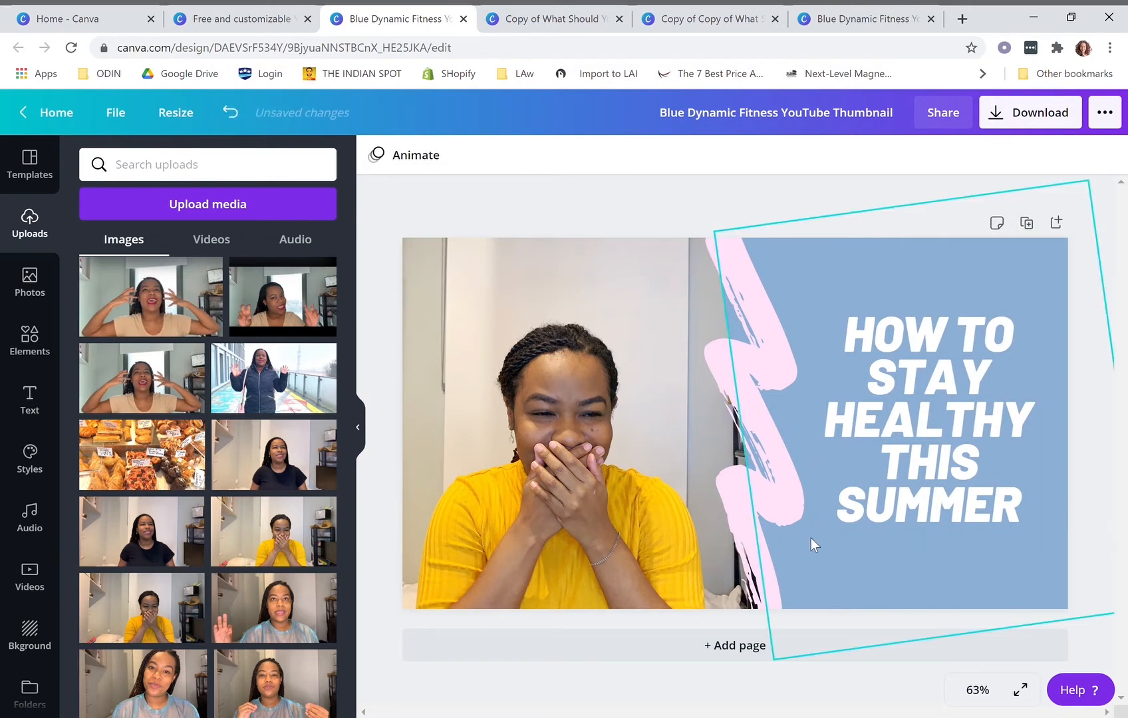
Enlarge the yellow-top photo slightly inside its frame and recenter the woman away from the pink brush stroke
double_click(600, 430)
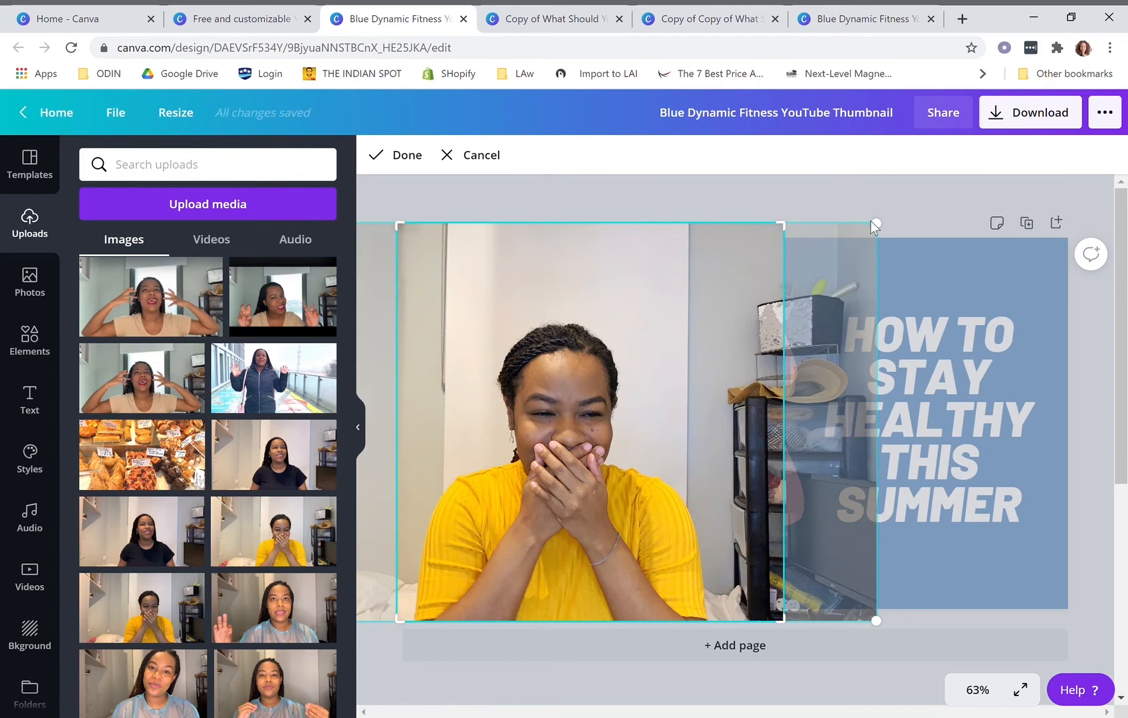
drag(885, 231, 936, 197)
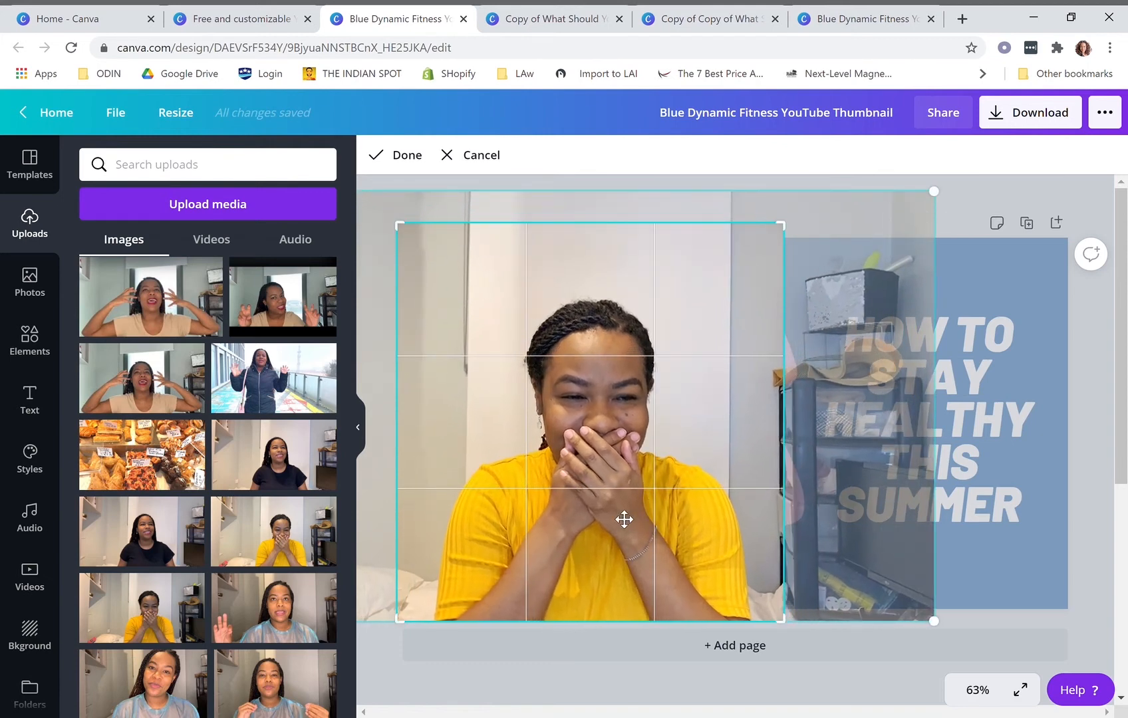
drag(644, 495, 611, 491)
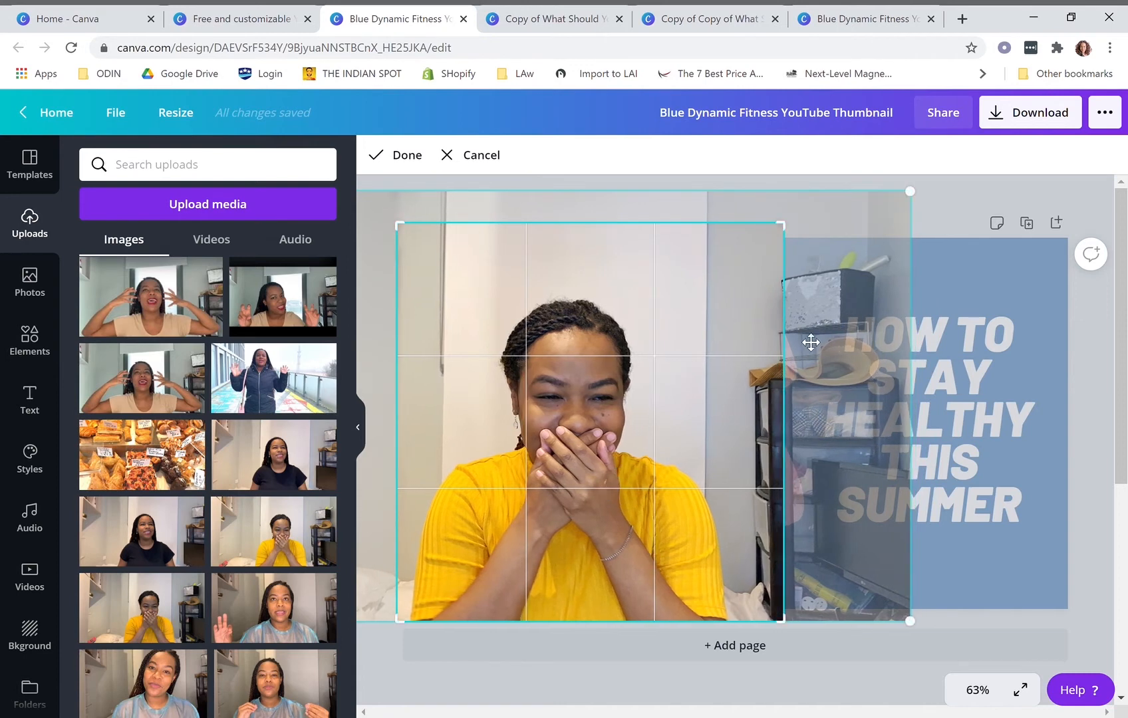
click(966, 187)
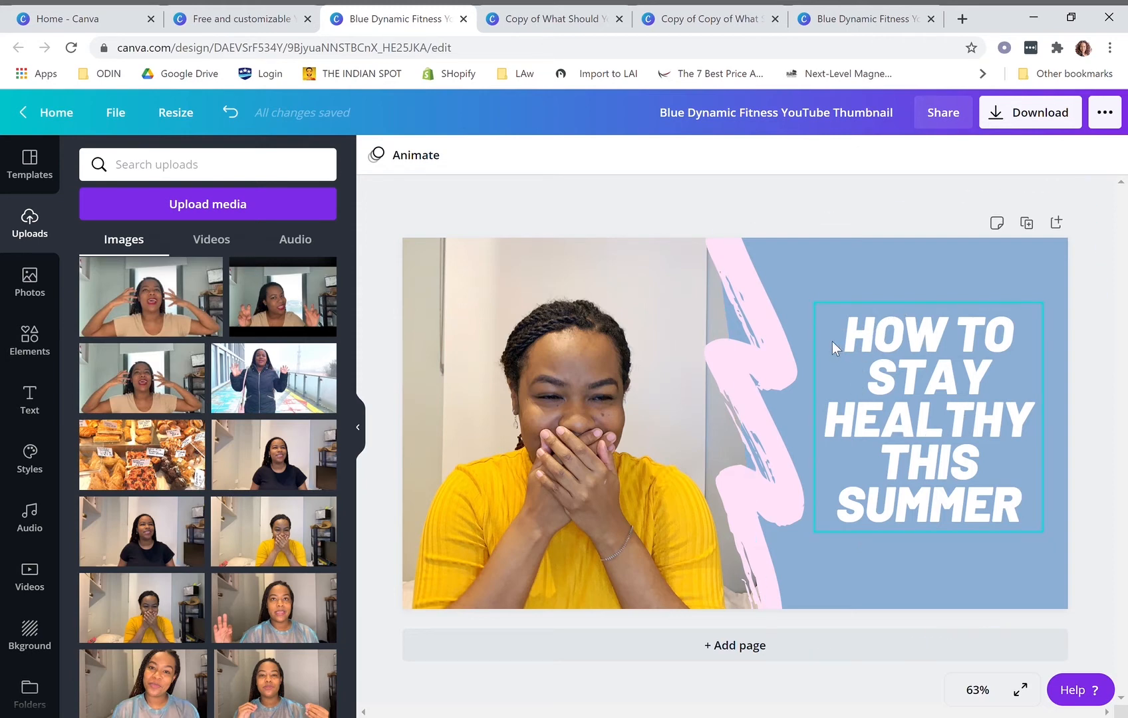
Search the color choices for the blue panel behind the title, first for teal and then for lime green
click(948, 259)
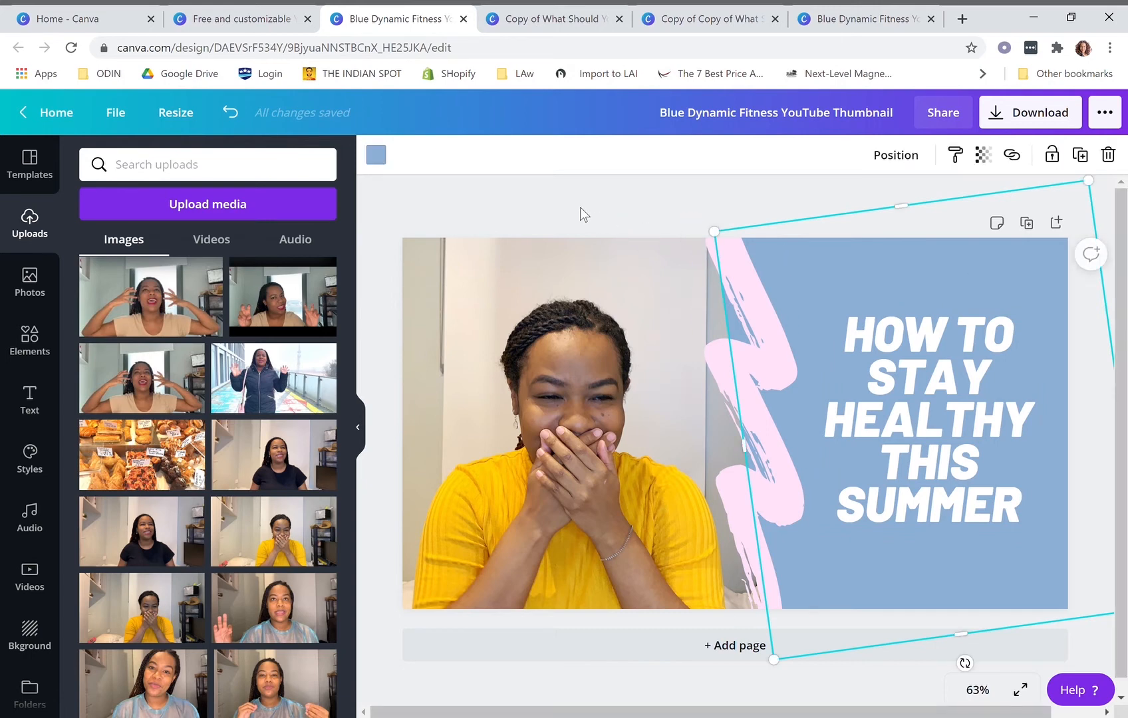
click(376, 156)
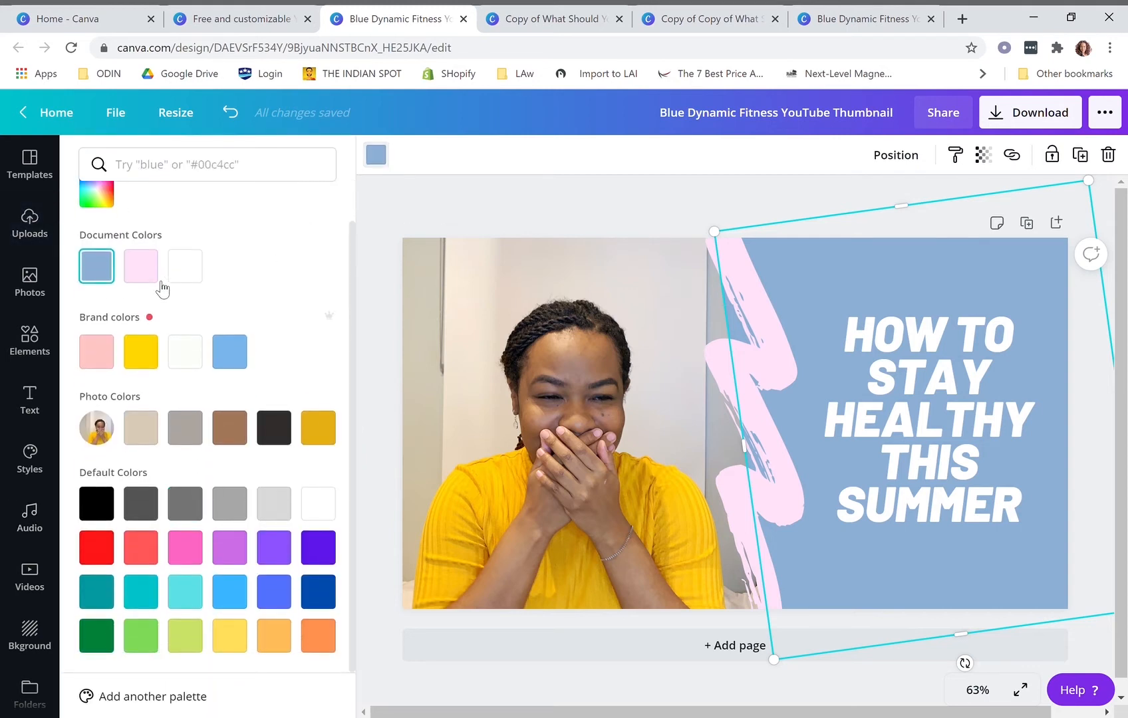
click(121, 164)
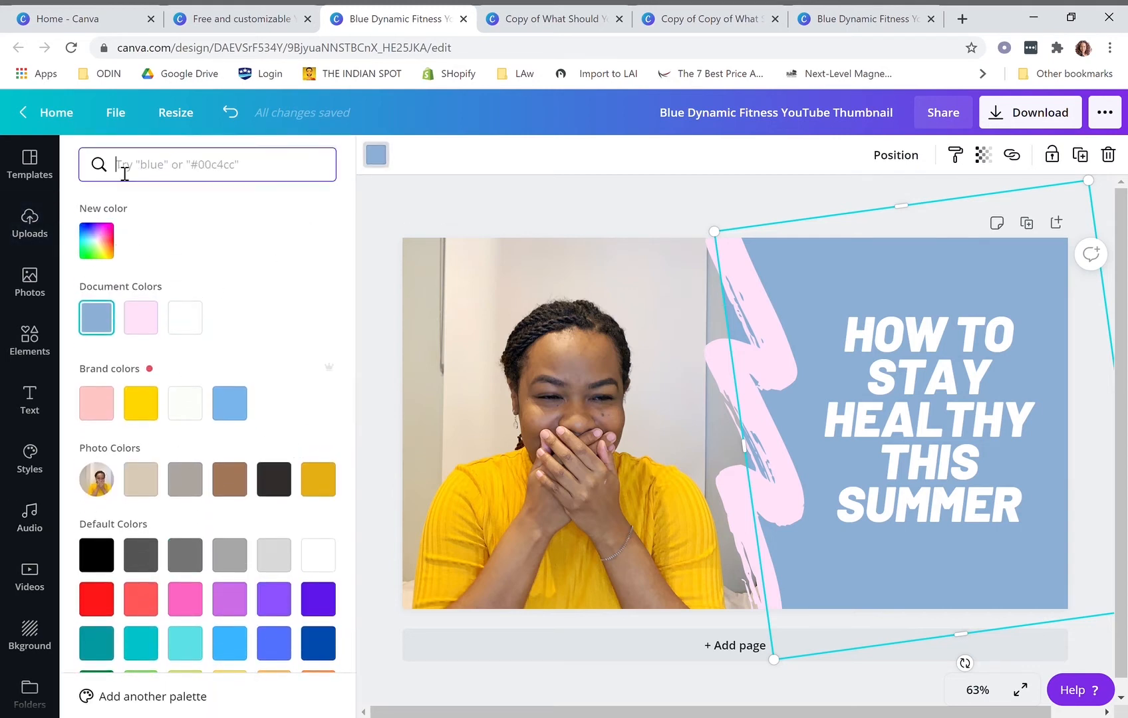
text(teal)
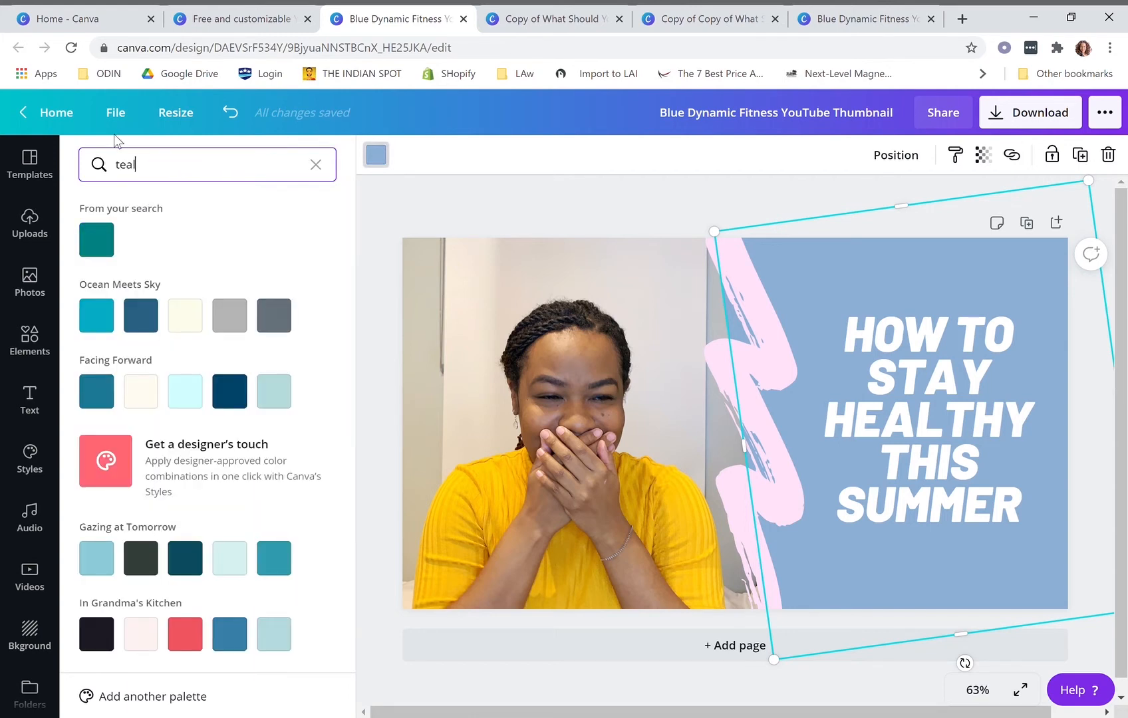
drag(171, 163, 8, 158)
text(l)
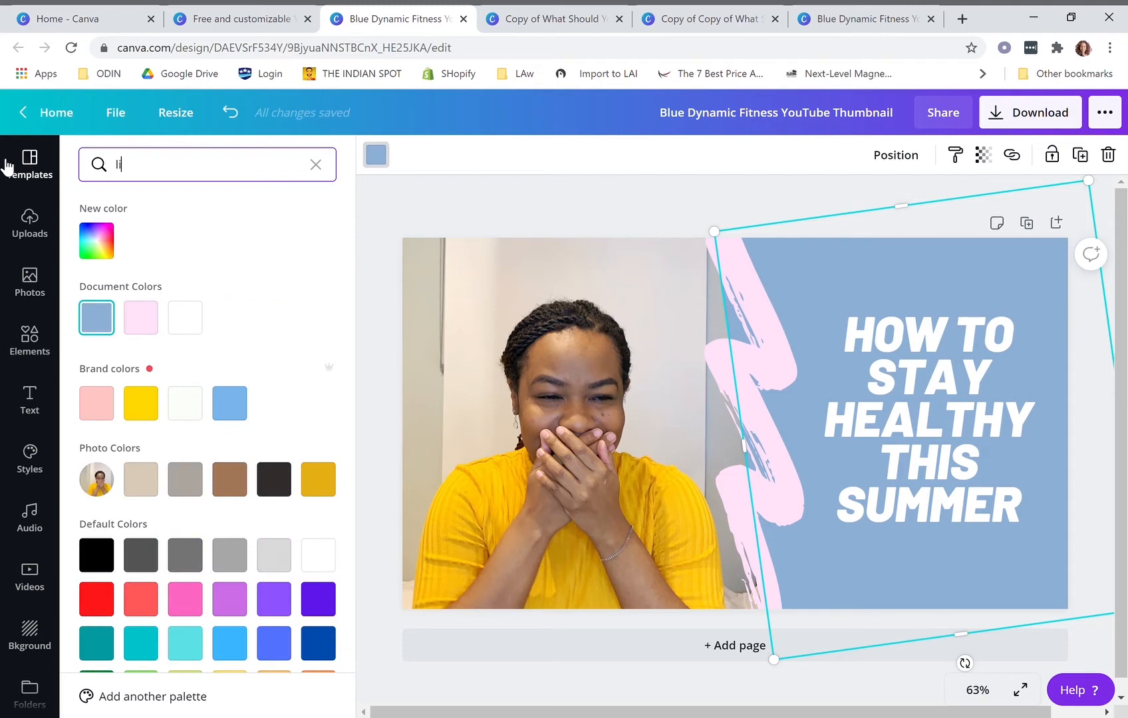
text(ime gree)
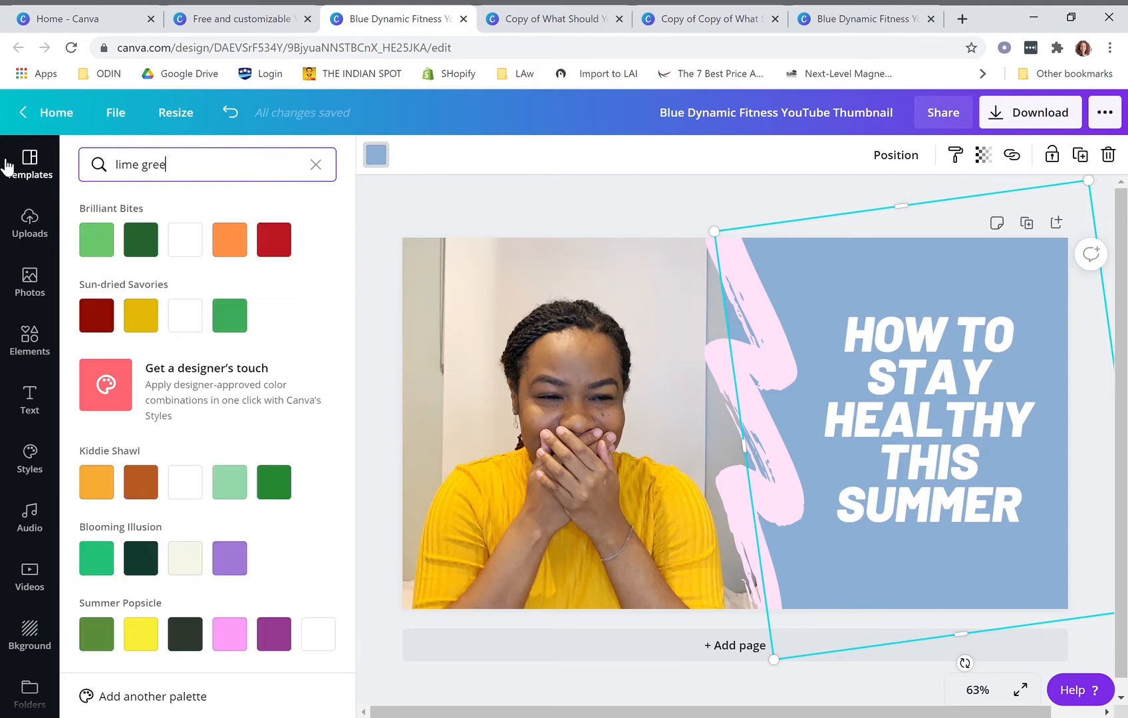
text(n)
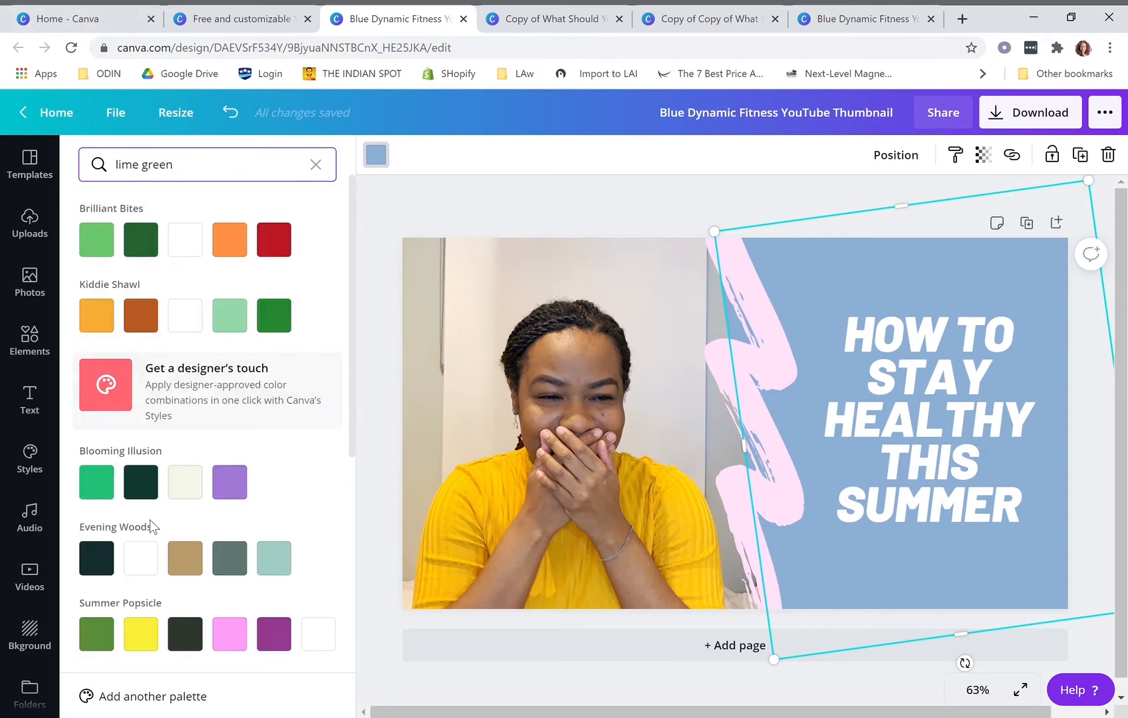
Try light green, darker green and pale blue from the lime green palettes on the title's background panel, and clear the color search
scroll(153, 522, down, 5)
click(140, 492)
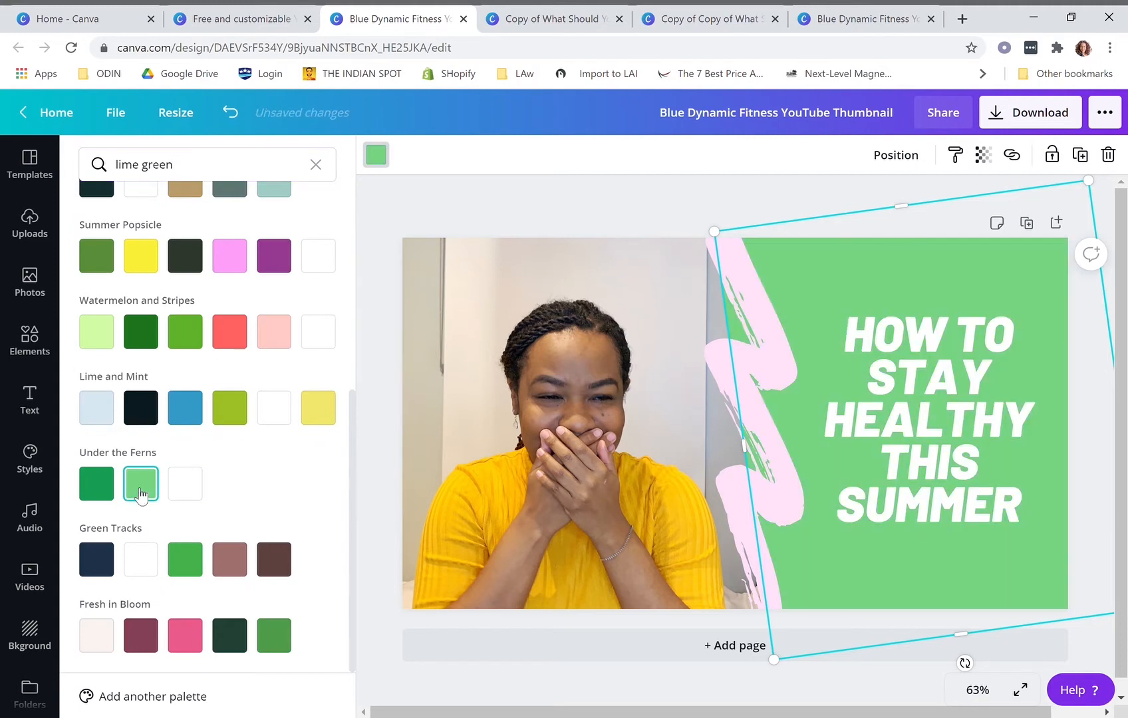
click(274, 635)
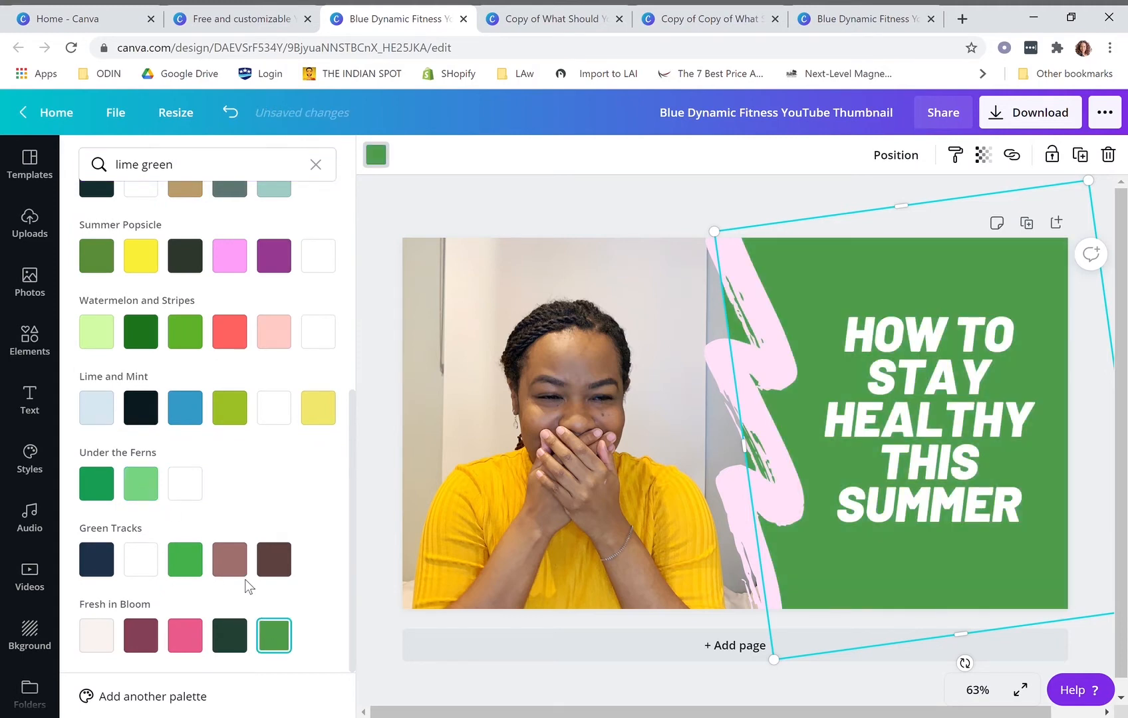
click(101, 425)
scroll(121, 430, up, 5)
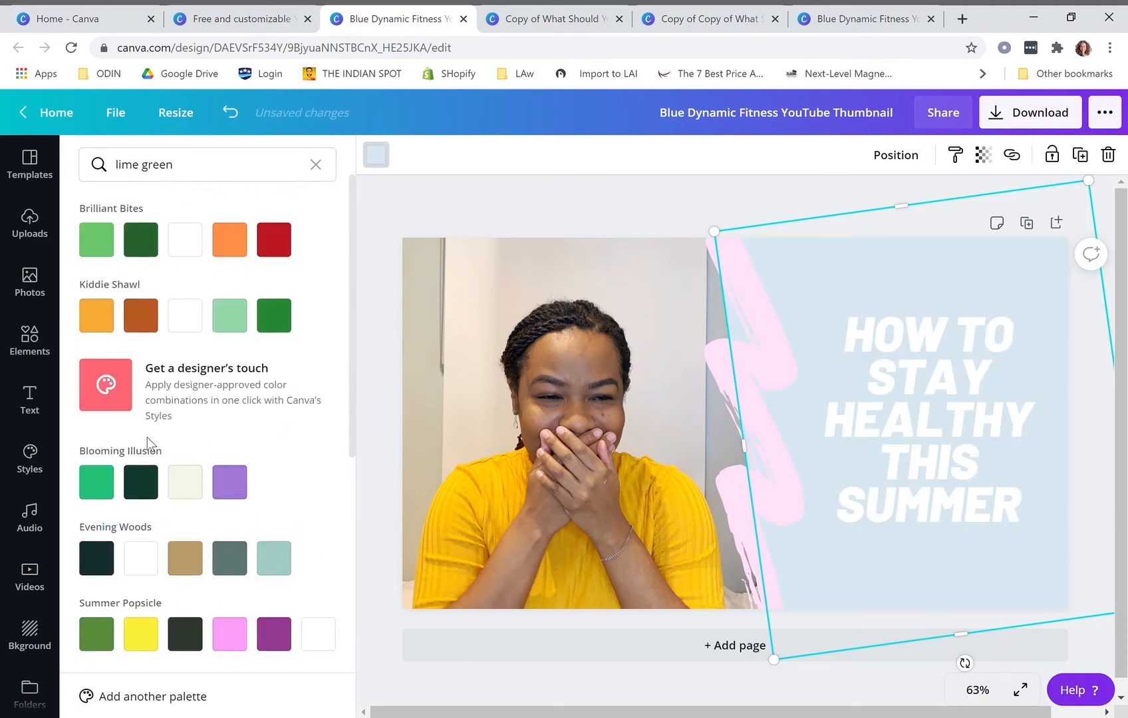
click(315, 164)
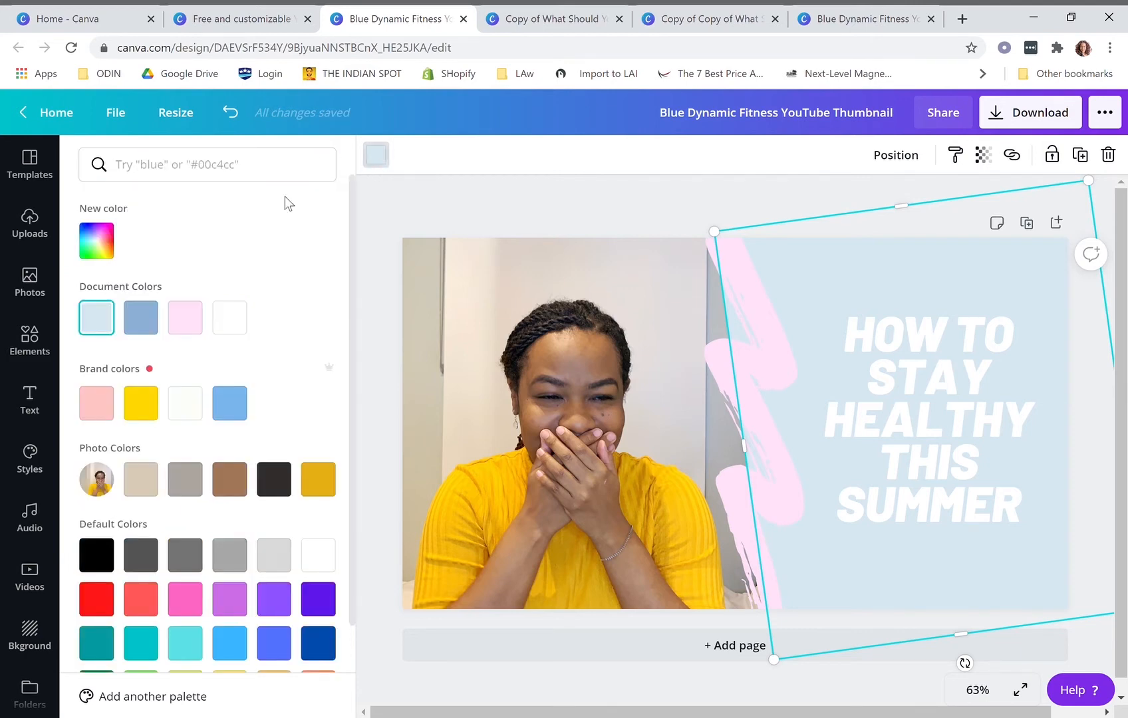
Try the custom pale green #C4D8CD on the background panel, and restore the document's blue #8cafd4
click(114, 241)
drag(221, 381, 191, 395)
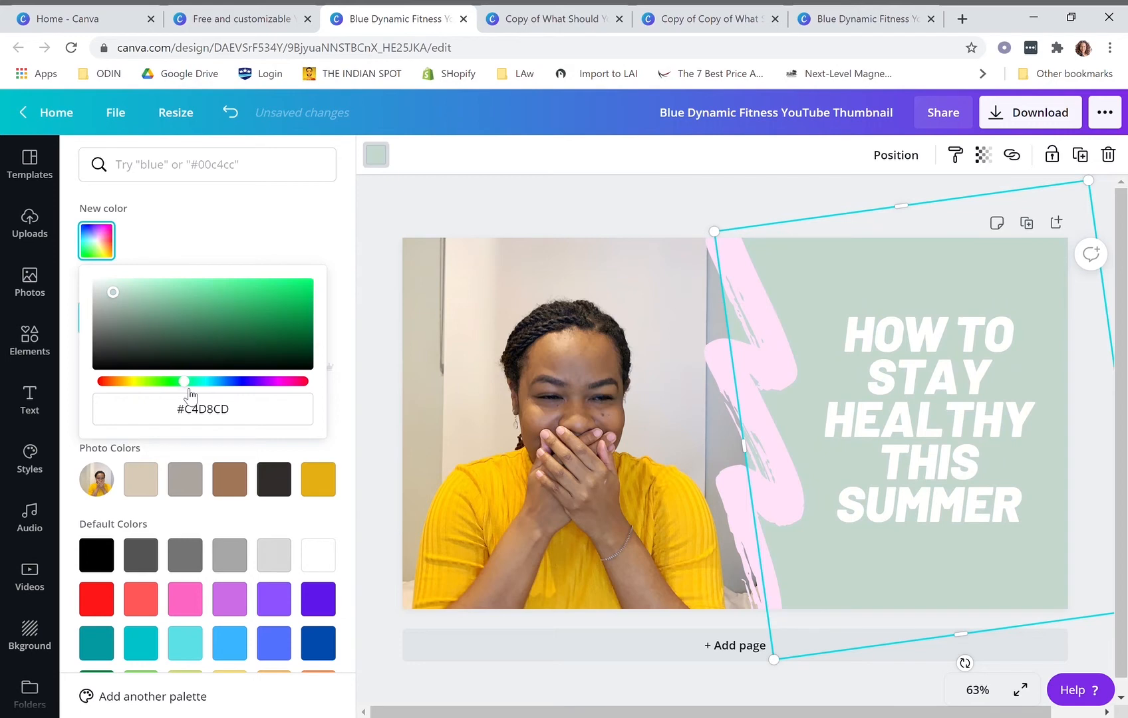
click(240, 234)
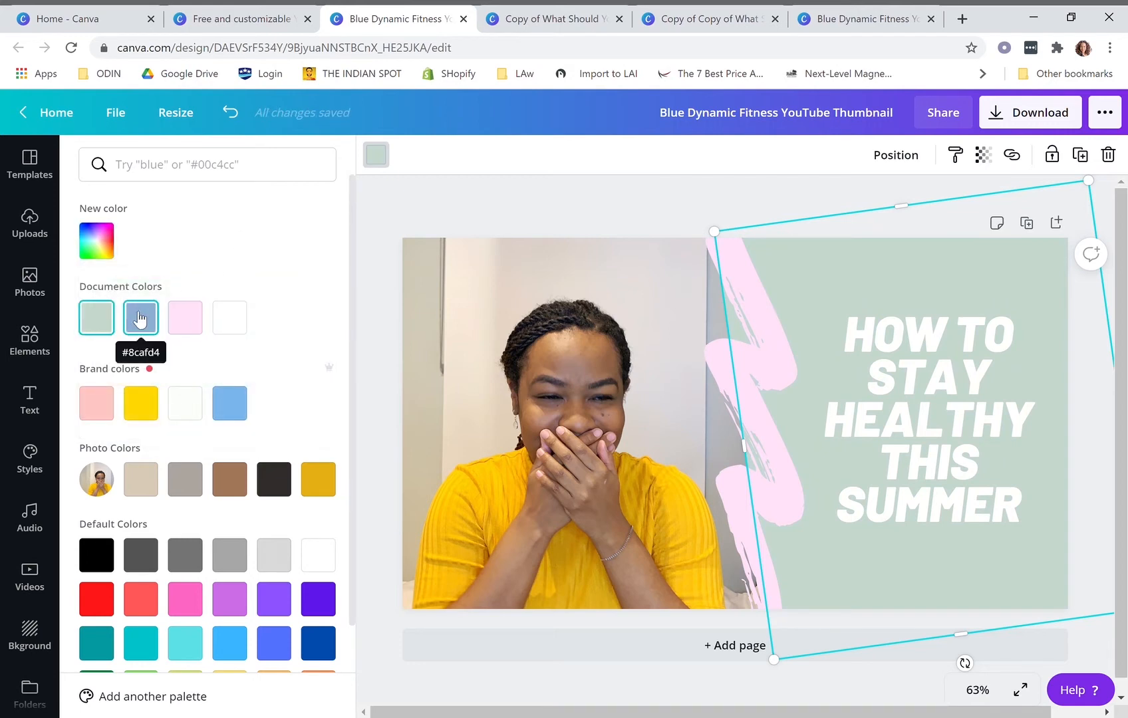
click(140, 321)
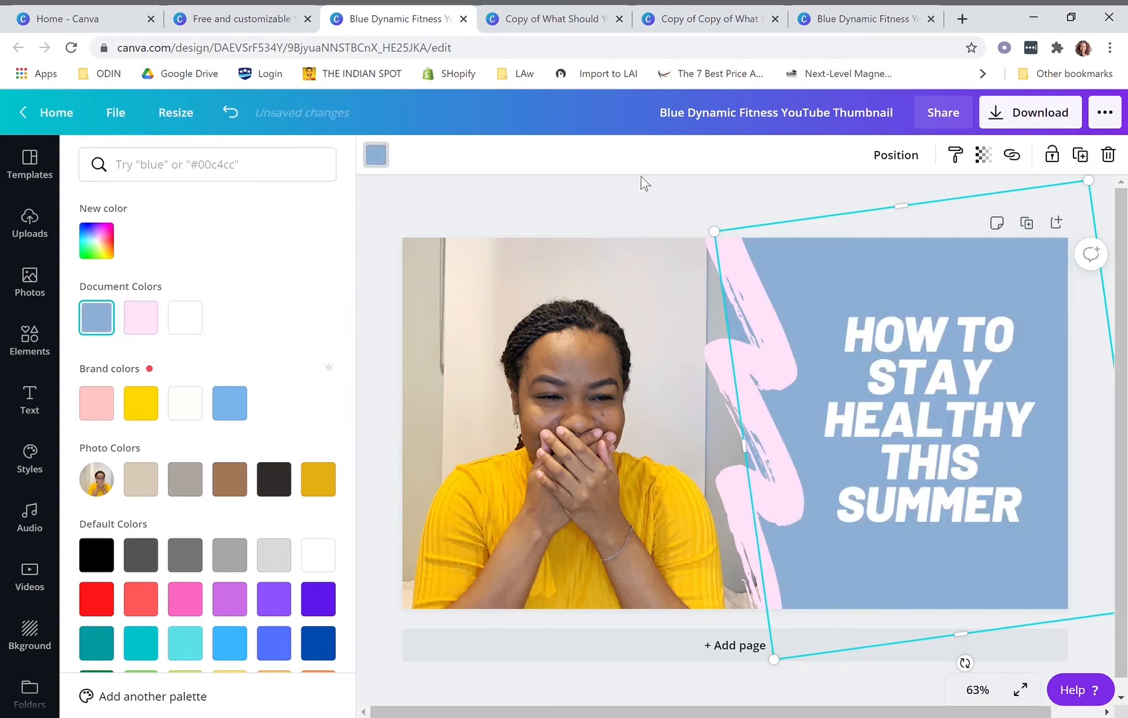
click(640, 200)
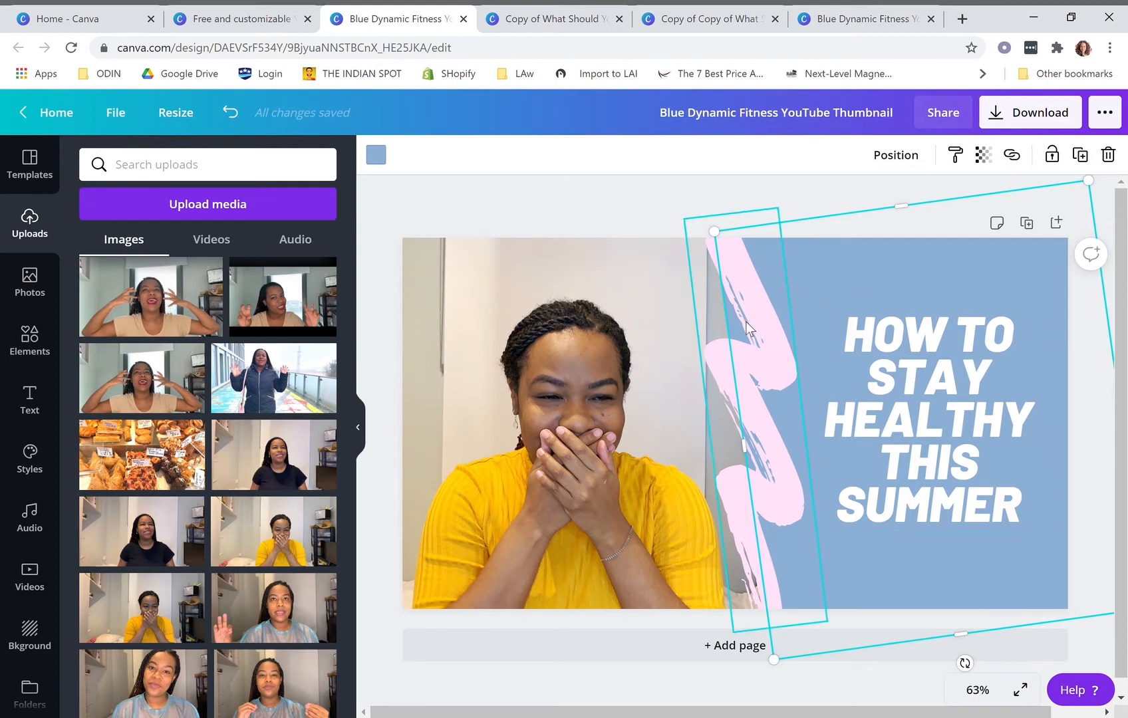
Select the pink brush stroke and look at its editing options
click(777, 355)
double_click(766, 355)
click(527, 179)
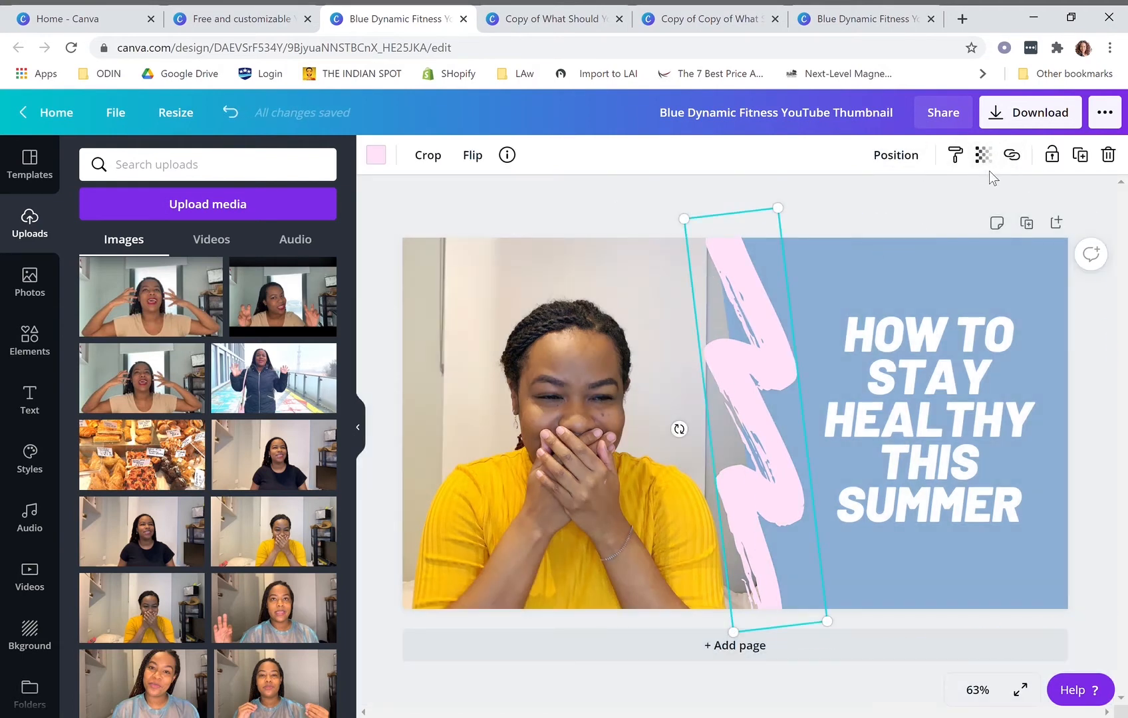
Select all of the "How to Stay Healthy This Summer" title text and browse the available fonts without changing it
click(950, 363)
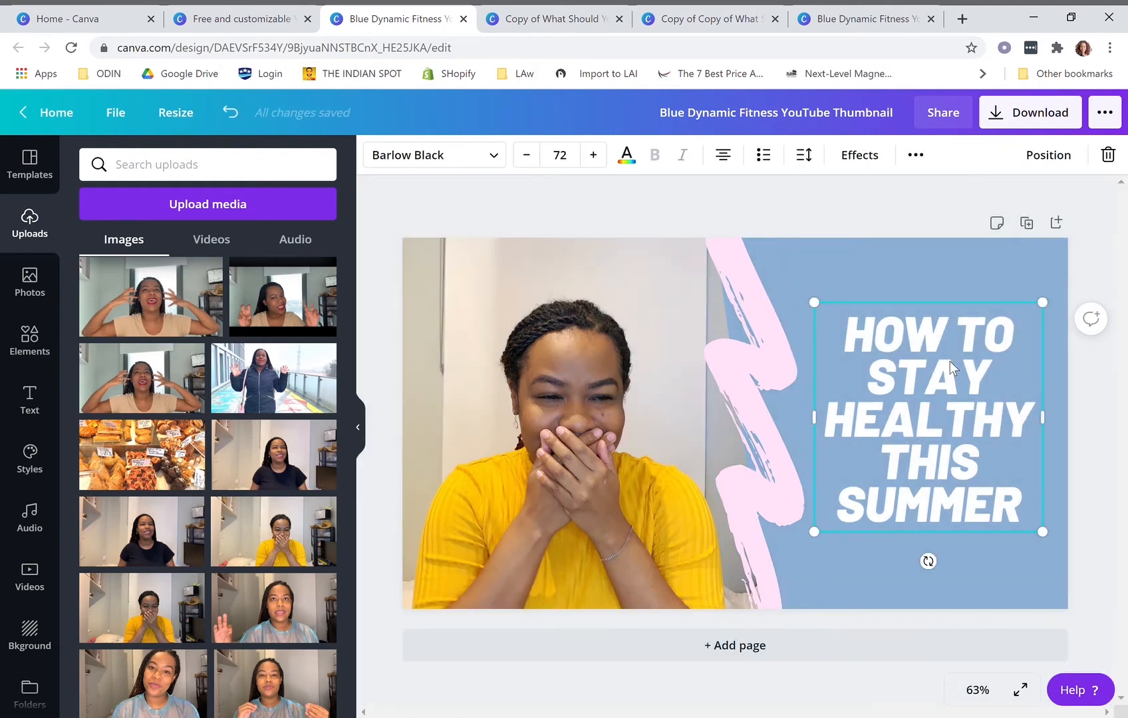
click(950, 362)
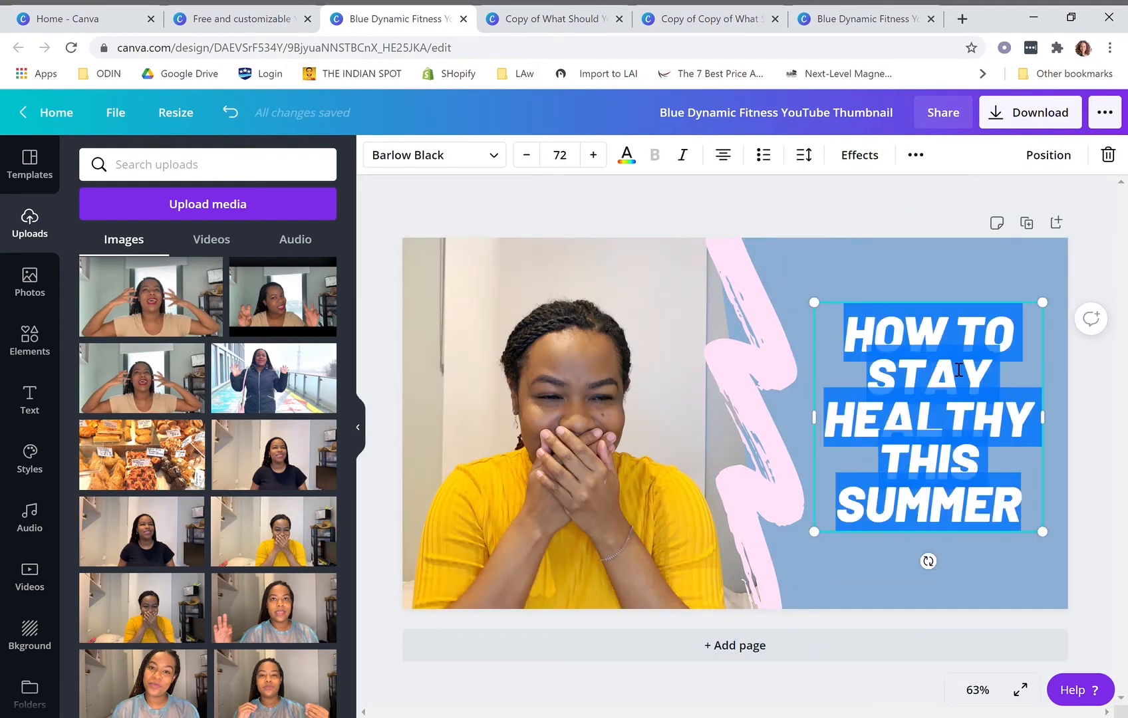
click(497, 159)
scroll(296, 249, down, 20)
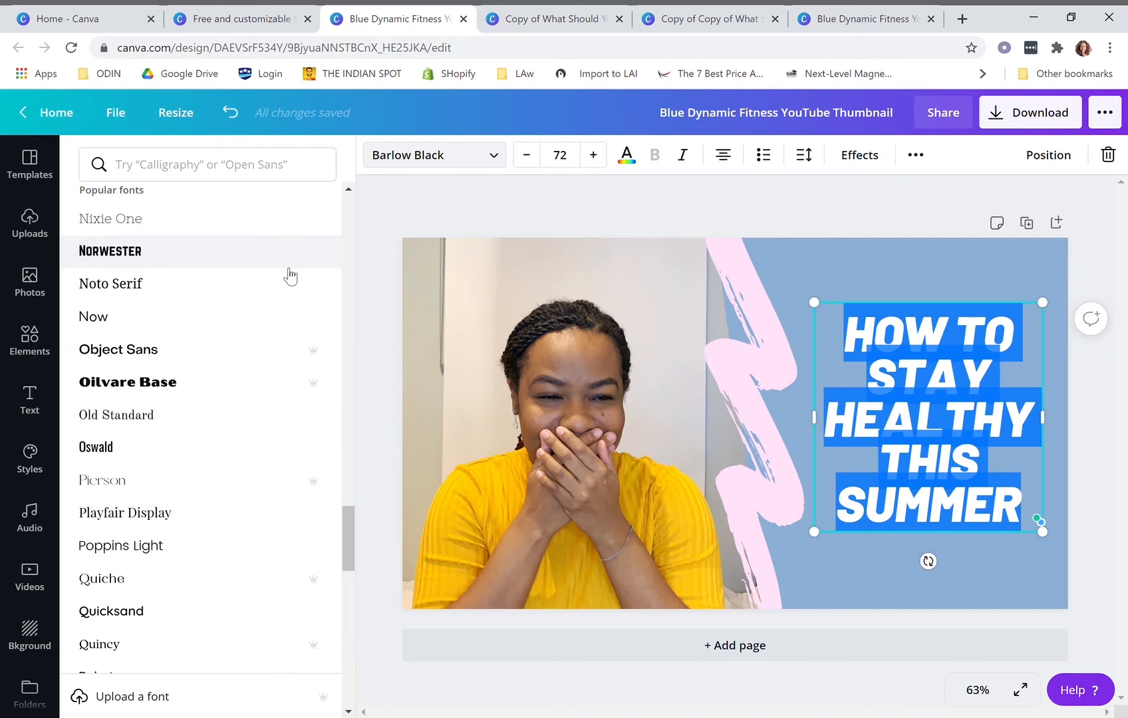
scroll(302, 258, up, 15)
scroll(325, 243, up, 3)
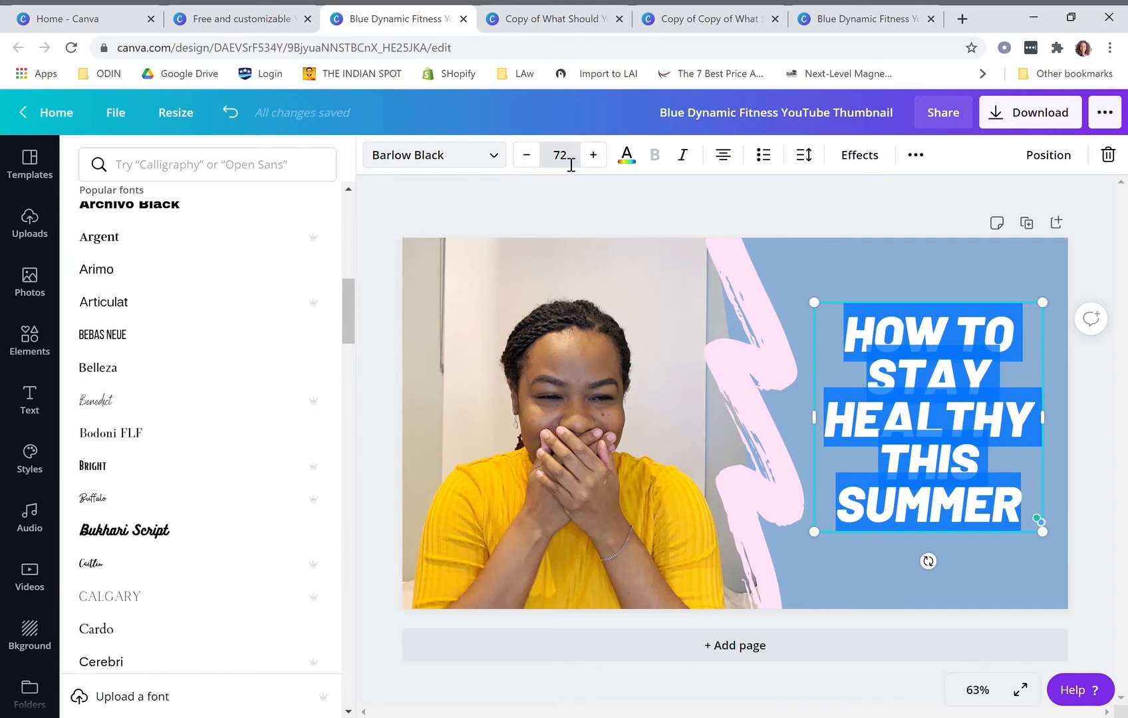
Try the Splice text effect on the title, and apply the Echo effect instead
click(854, 164)
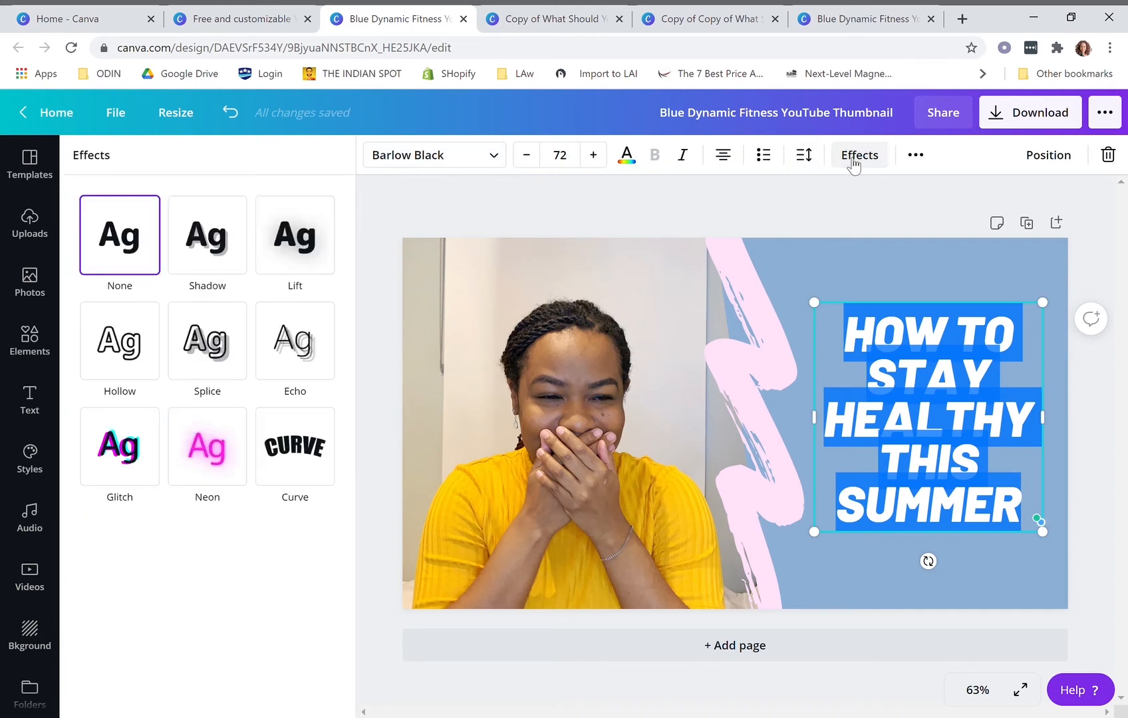
click(209, 326)
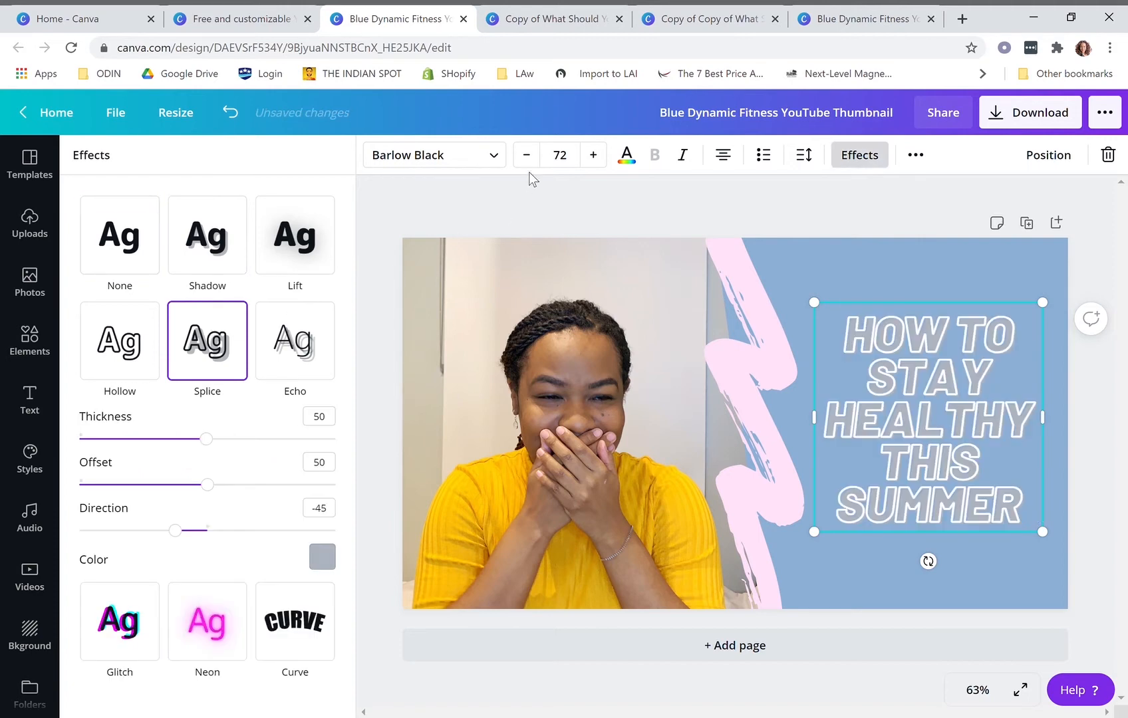
click(302, 342)
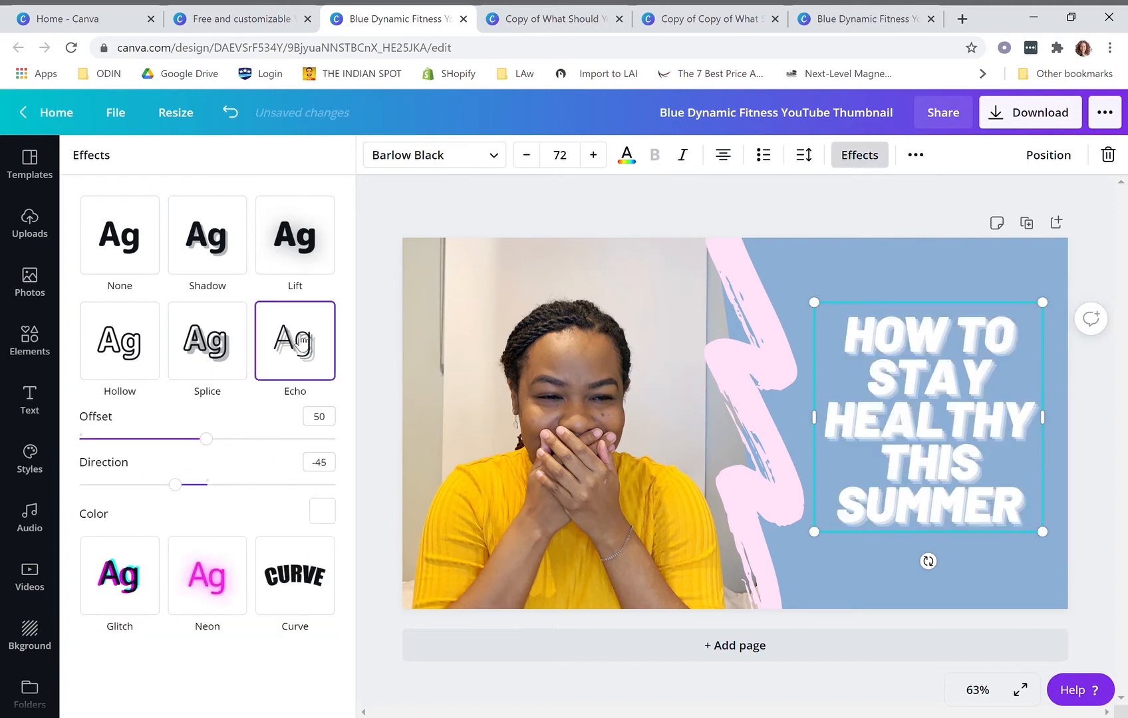
click(471, 198)
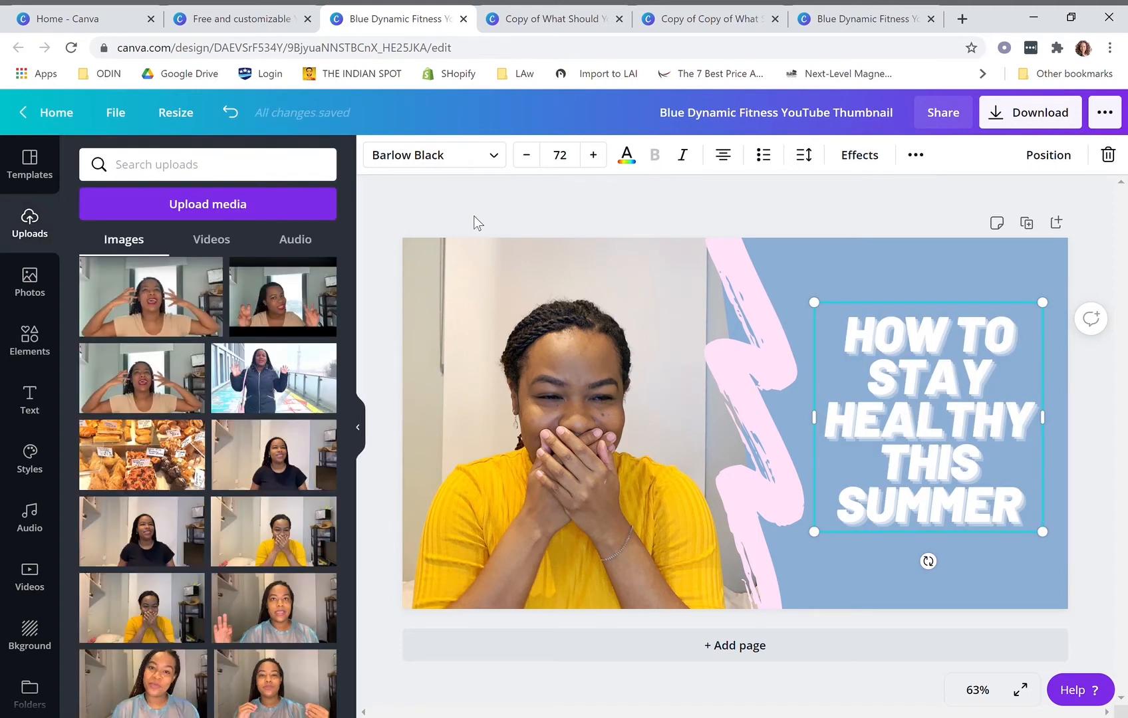
Search the stock photo library for "vegan"
click(44, 293)
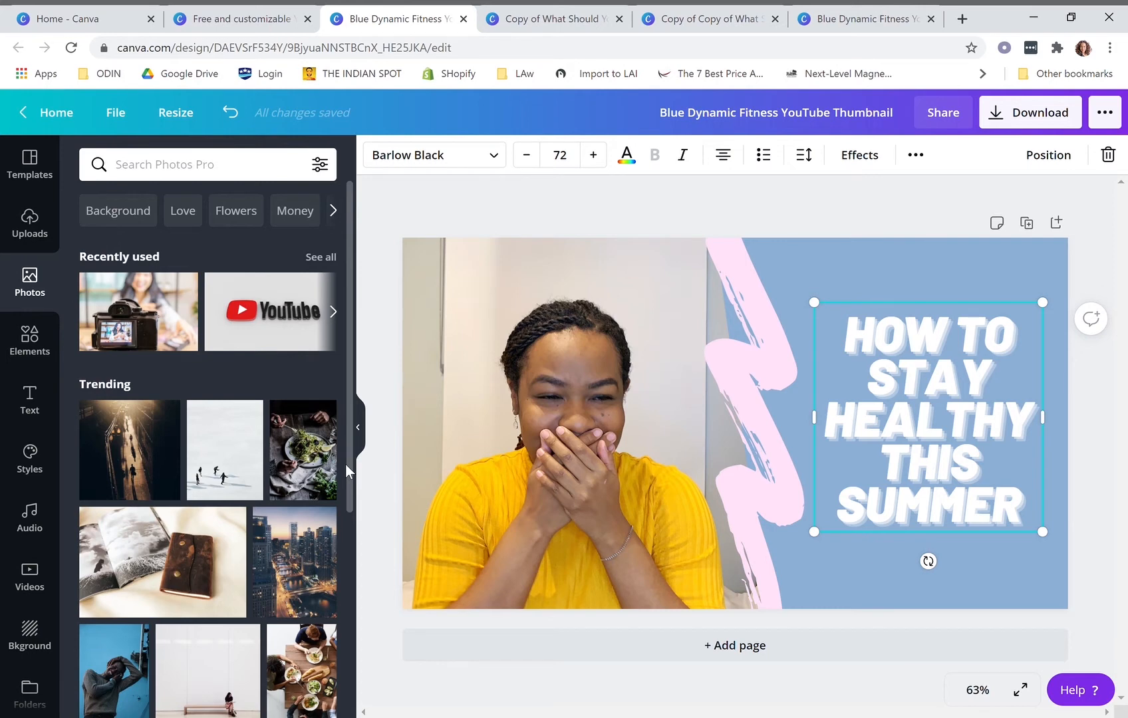
click(229, 177)
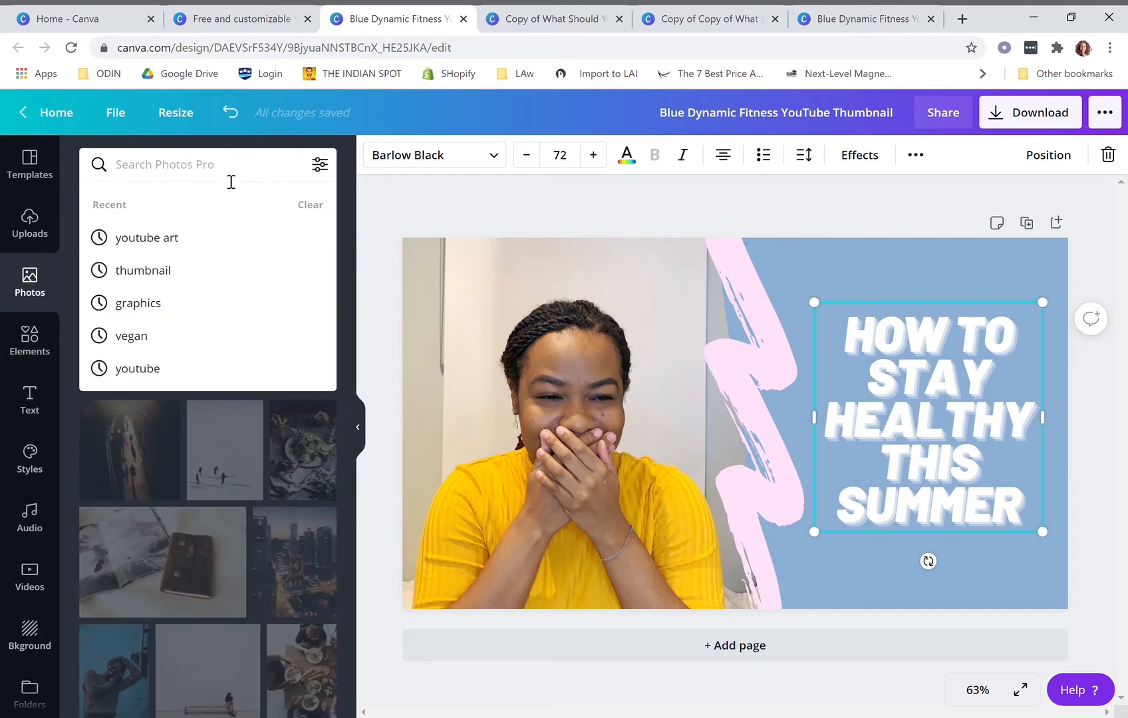
text(vegan)
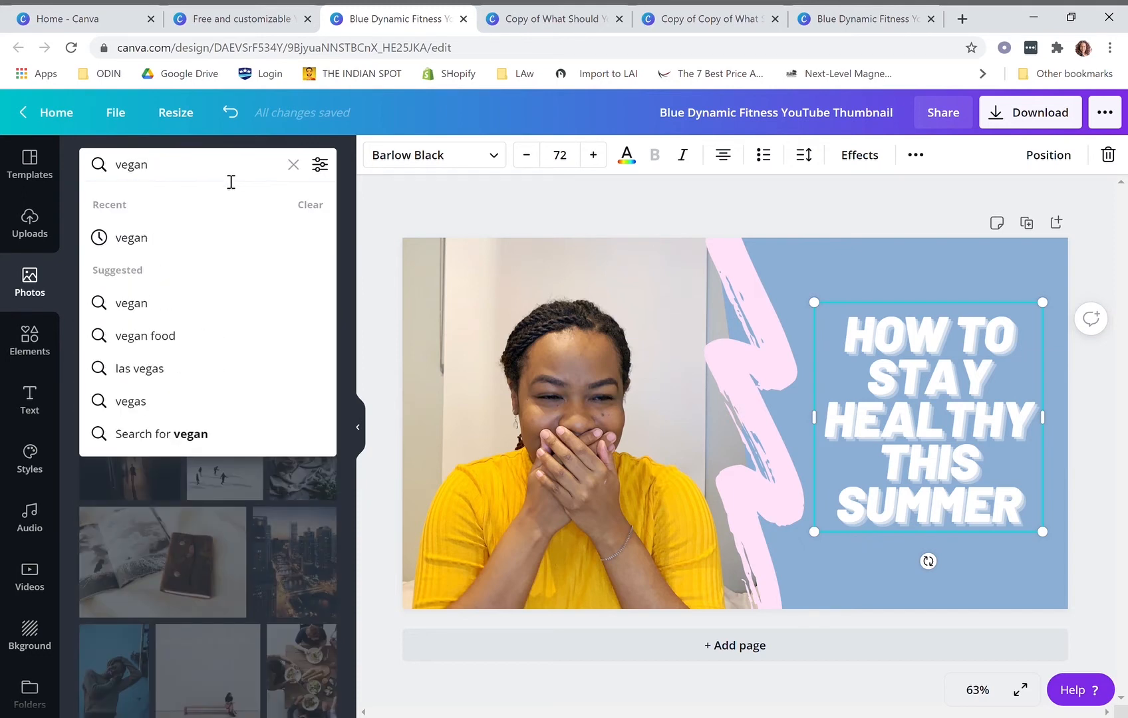
key(Return)
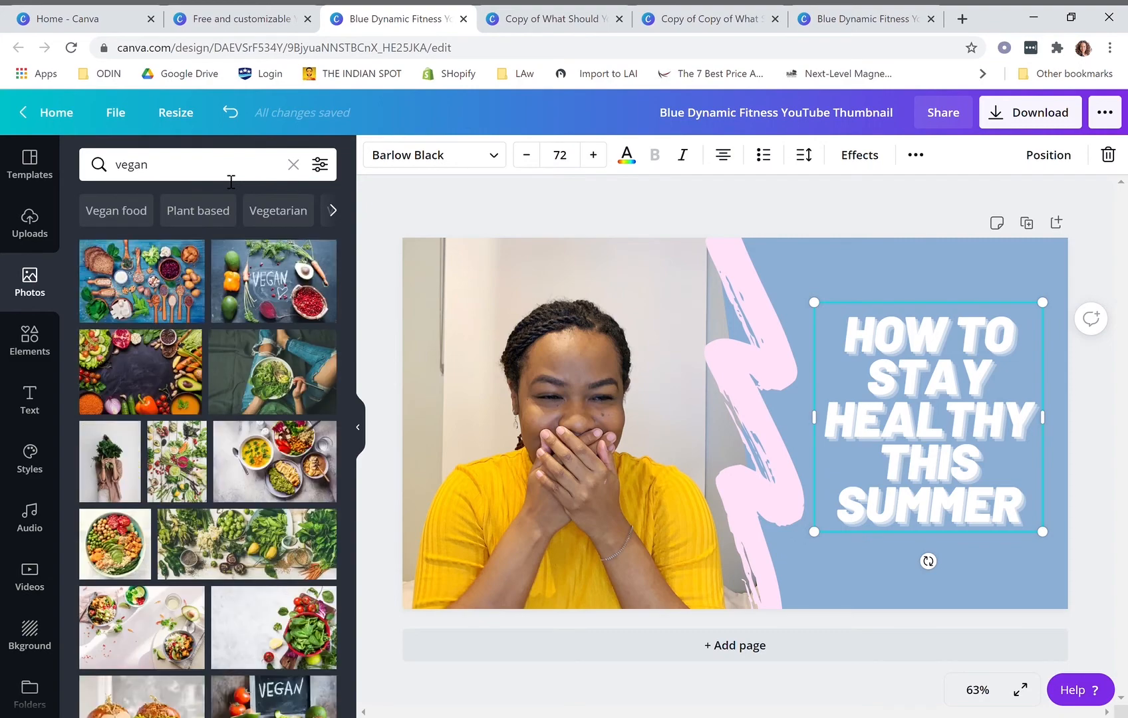
Try the vegan ingredients photo on the blue table, and the salad bowl photo with ripped jeans, in the thumbnail's image frame
scroll(173, 290, down, 2)
scroll(173, 290, down, 5)
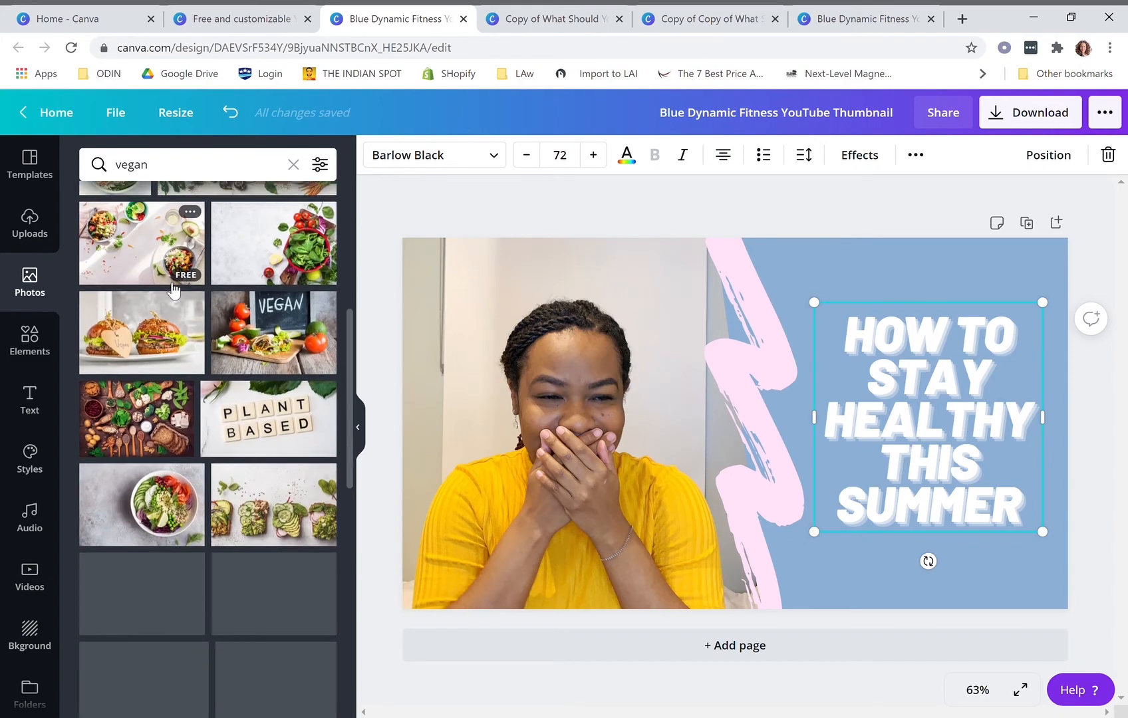
scroll(160, 293, up, 8)
drag(177, 296, 524, 365)
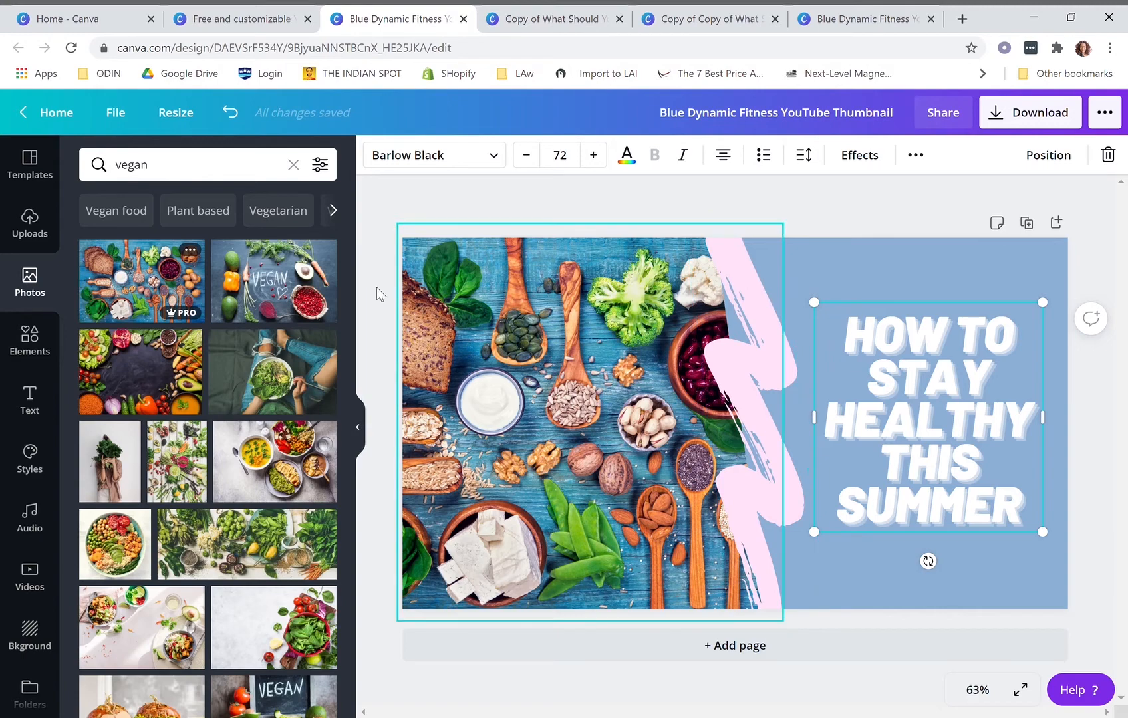
drag(280, 375, 445, 380)
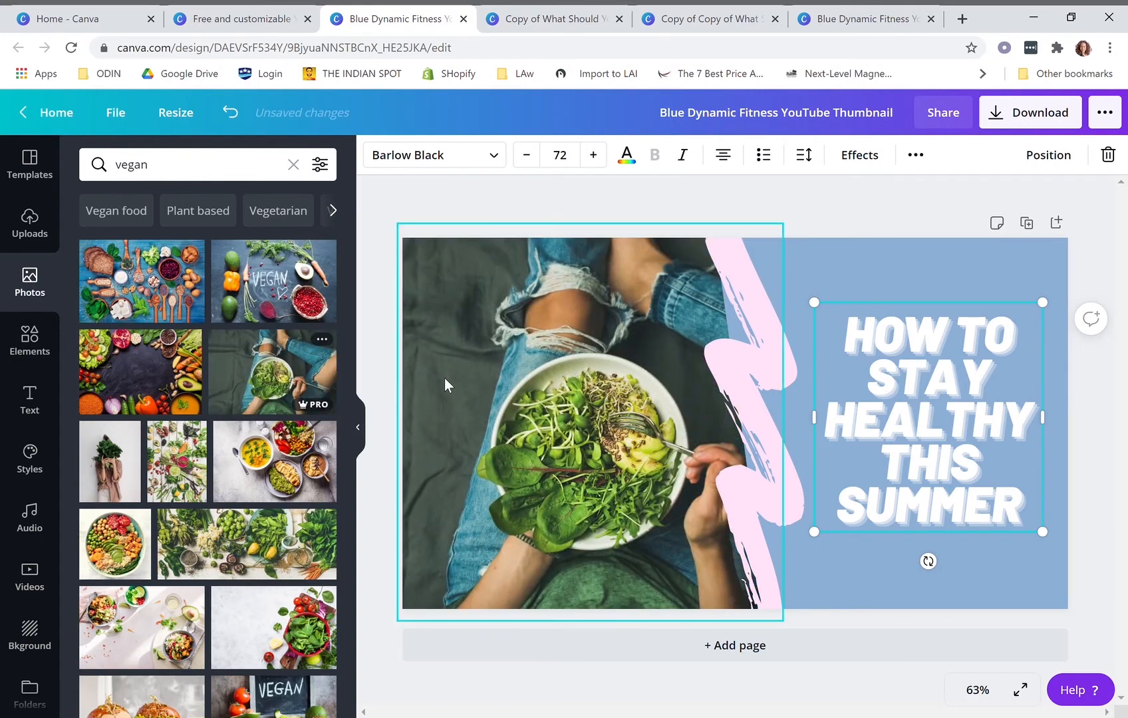
Try the chickpea and avocado bowl, the vegetable toast and the veggie patties photos in the image frame, and browse more vegan photos
scroll(118, 256, down, 5)
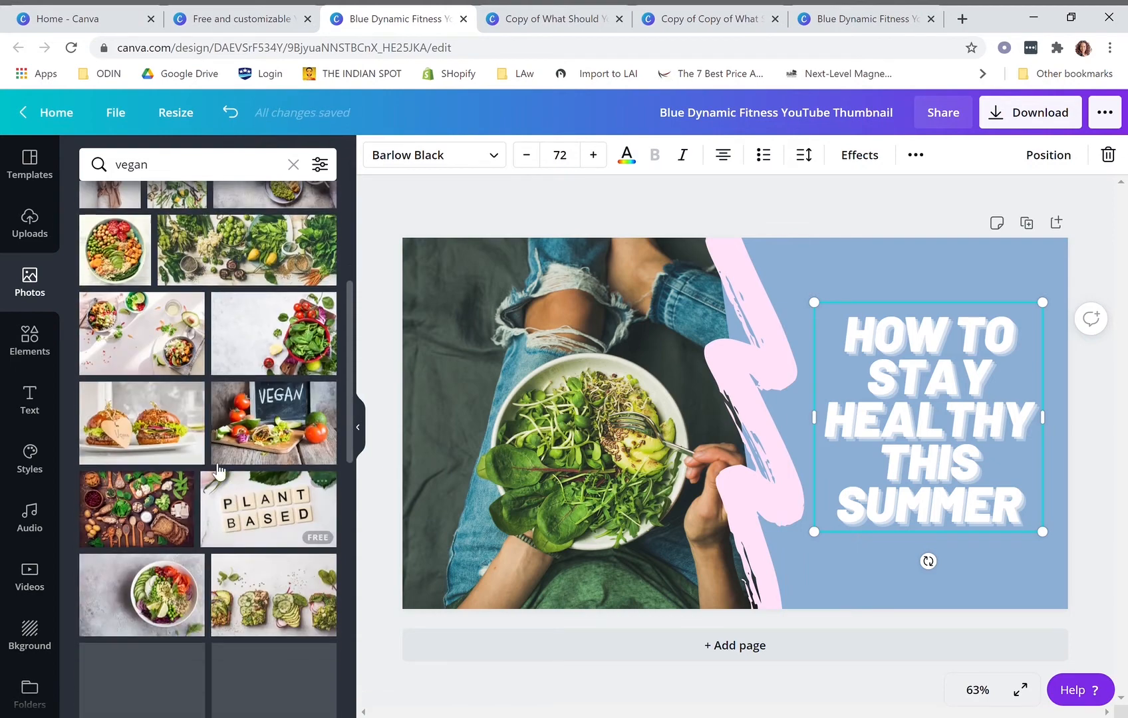
drag(117, 256, 595, 355)
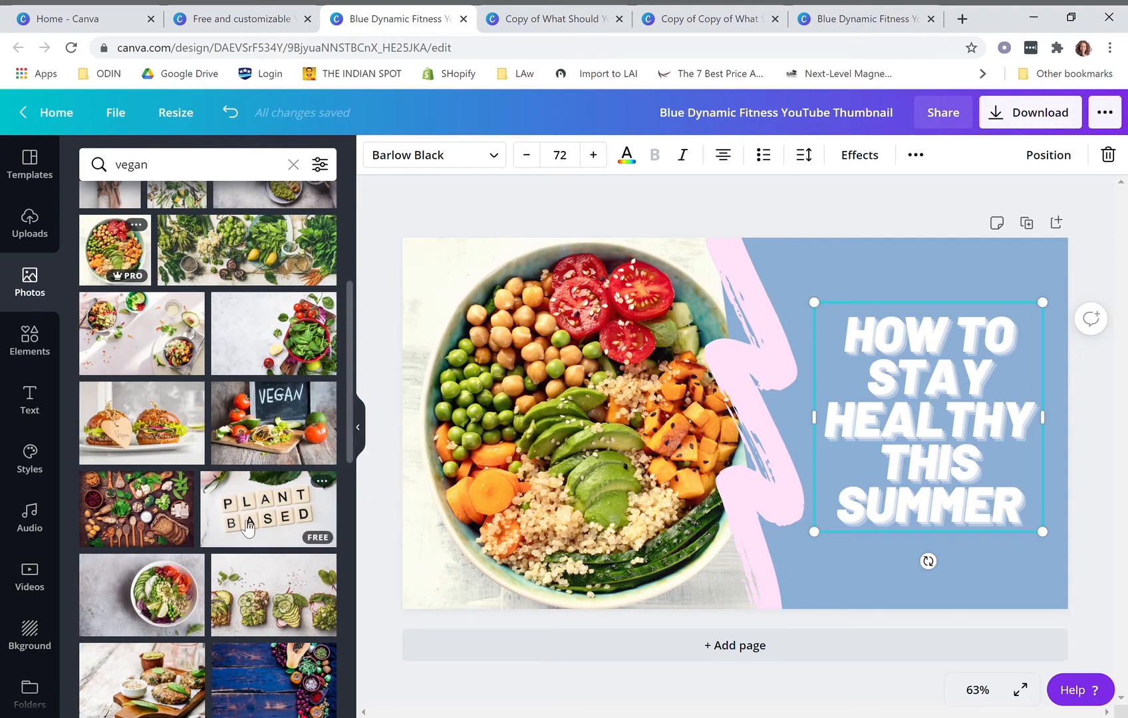
scroll(260, 529, down, 5)
drag(278, 292, 537, 357)
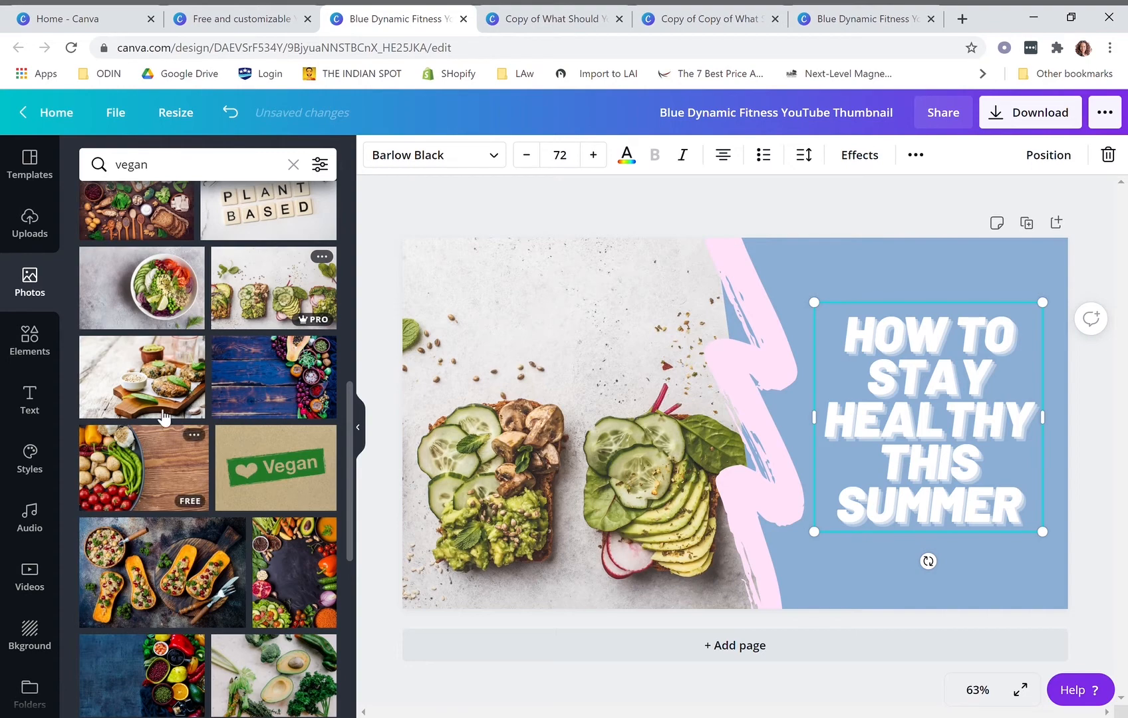
drag(159, 362, 453, 416)
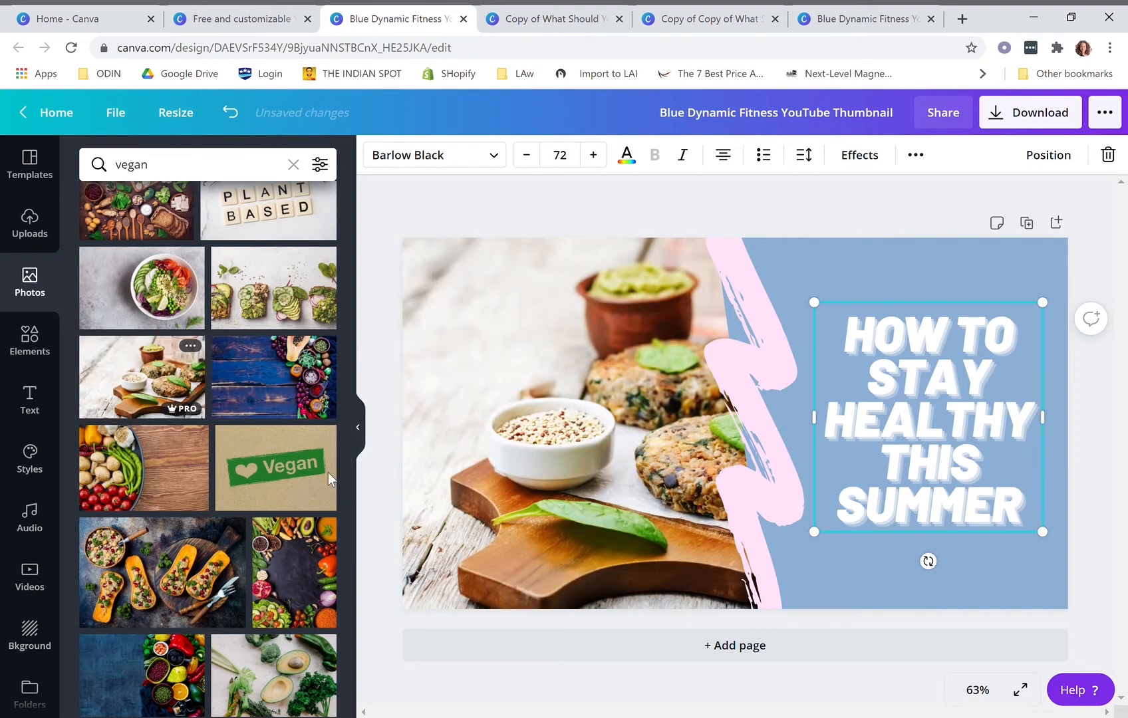
scroll(249, 493, down, 3)
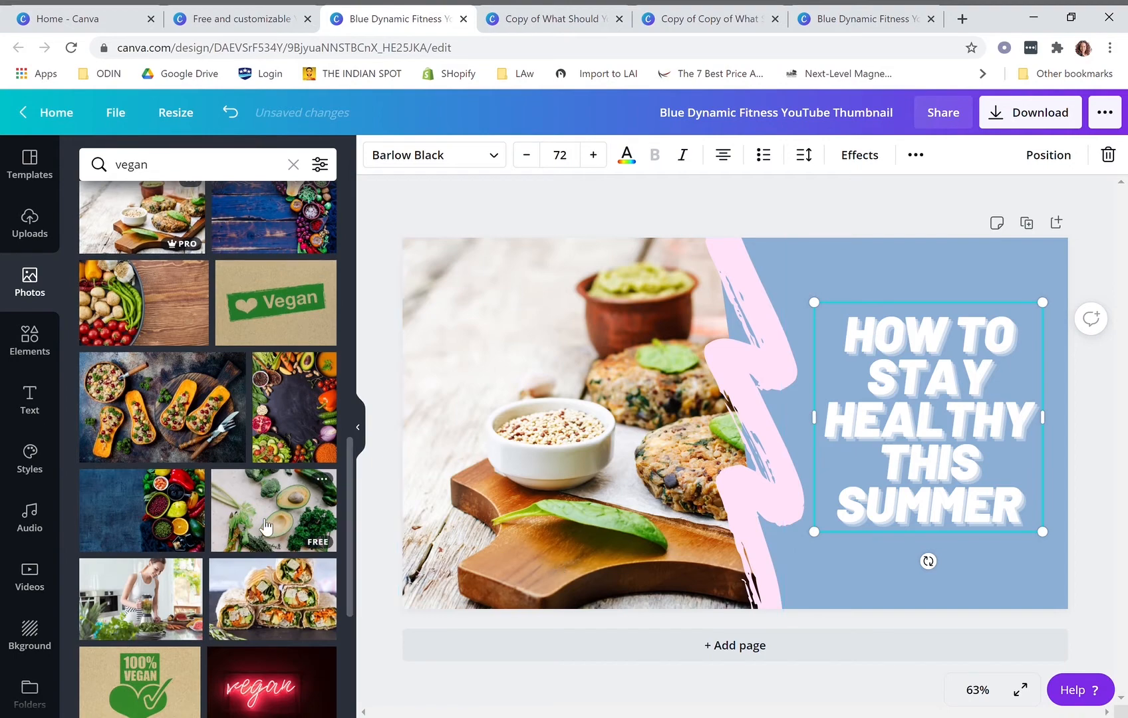
scroll(227, 462, down, 5)
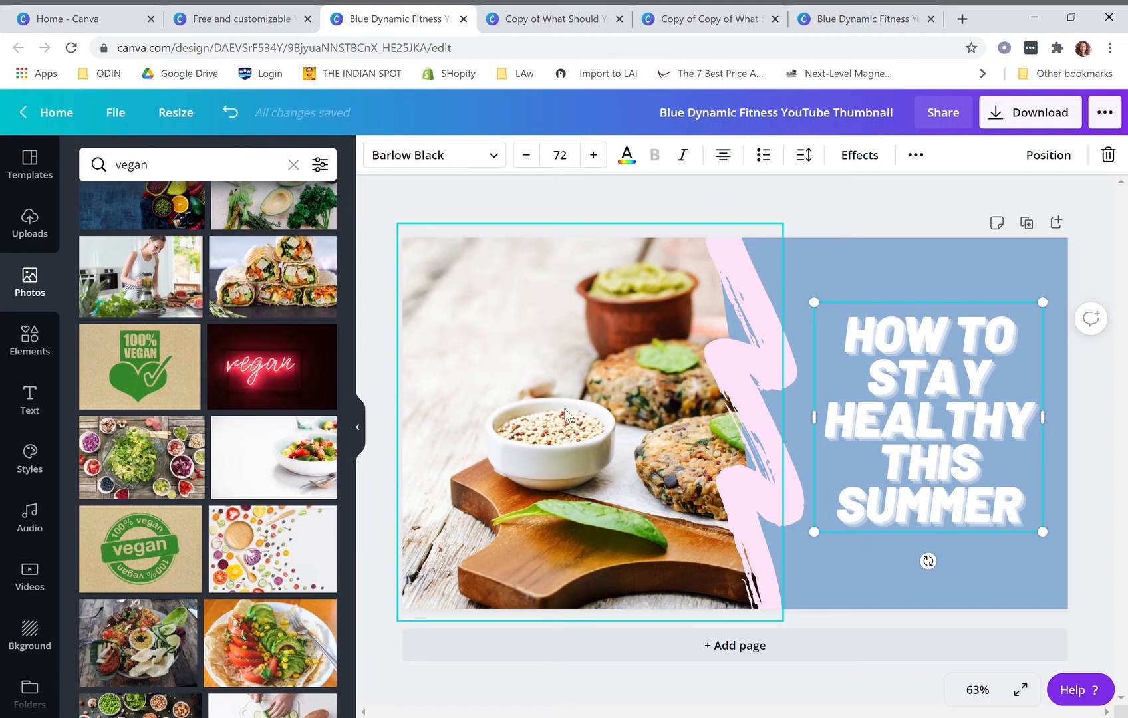
Search the stock photos for "fashion" and try several in the image frame, ending with the hat and sunglasses flat lay
click(186, 168)
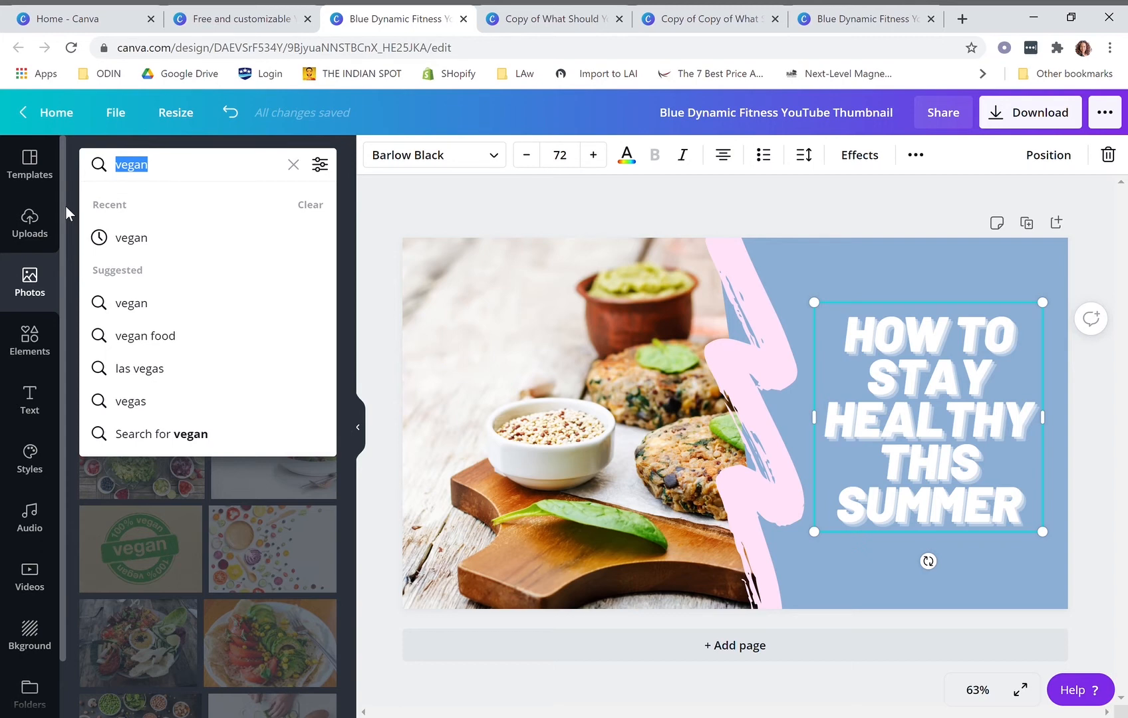
text(fashion)
key(Return)
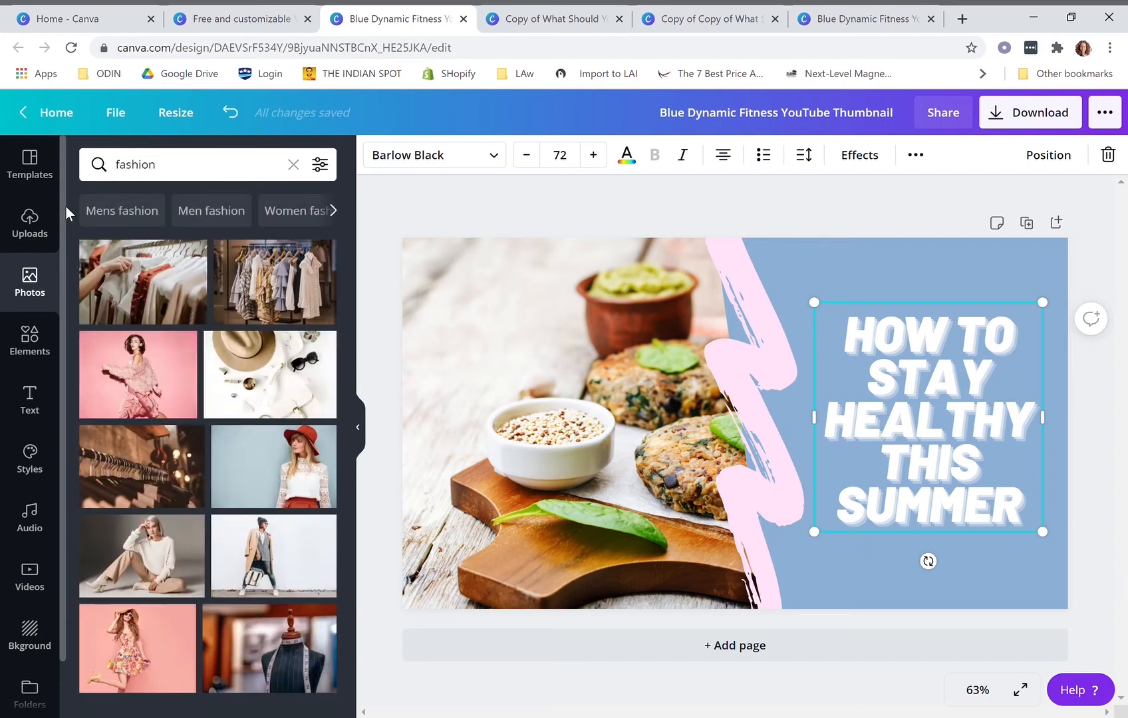
drag(166, 293, 483, 340)
drag(158, 374, 484, 367)
drag(269, 380, 506, 390)
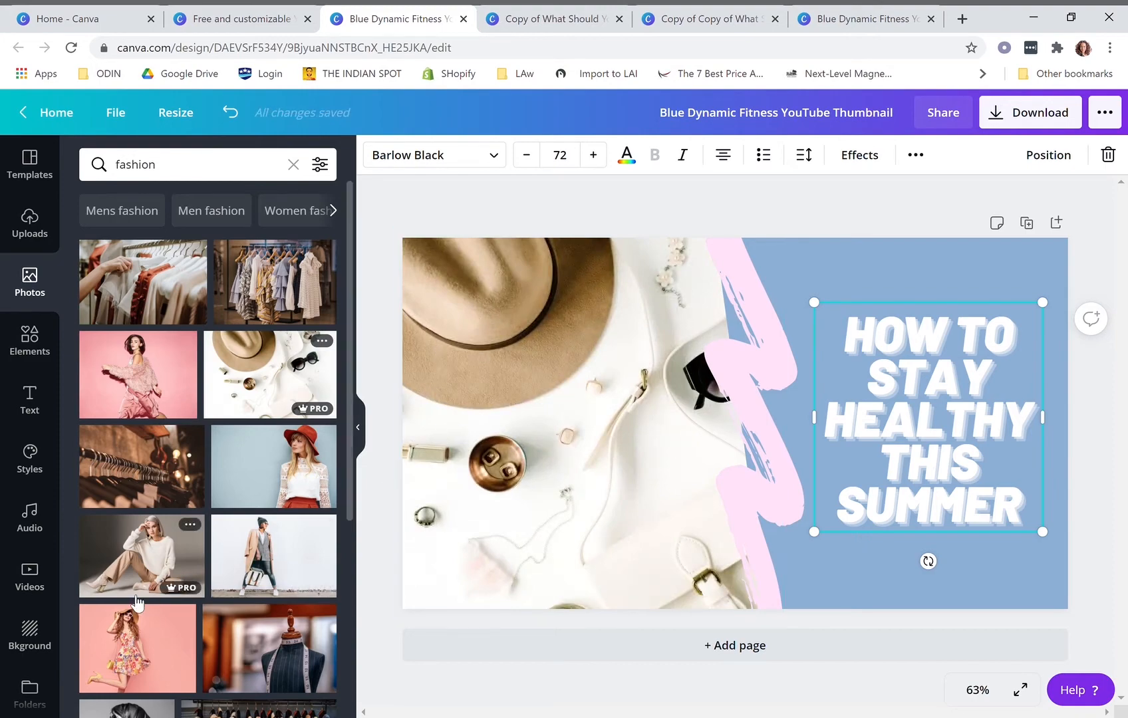
Try the tailor's mannequin photo, centered within its crop, and the colorful clothes rack photo in the image frame
scroll(214, 493, down, 4)
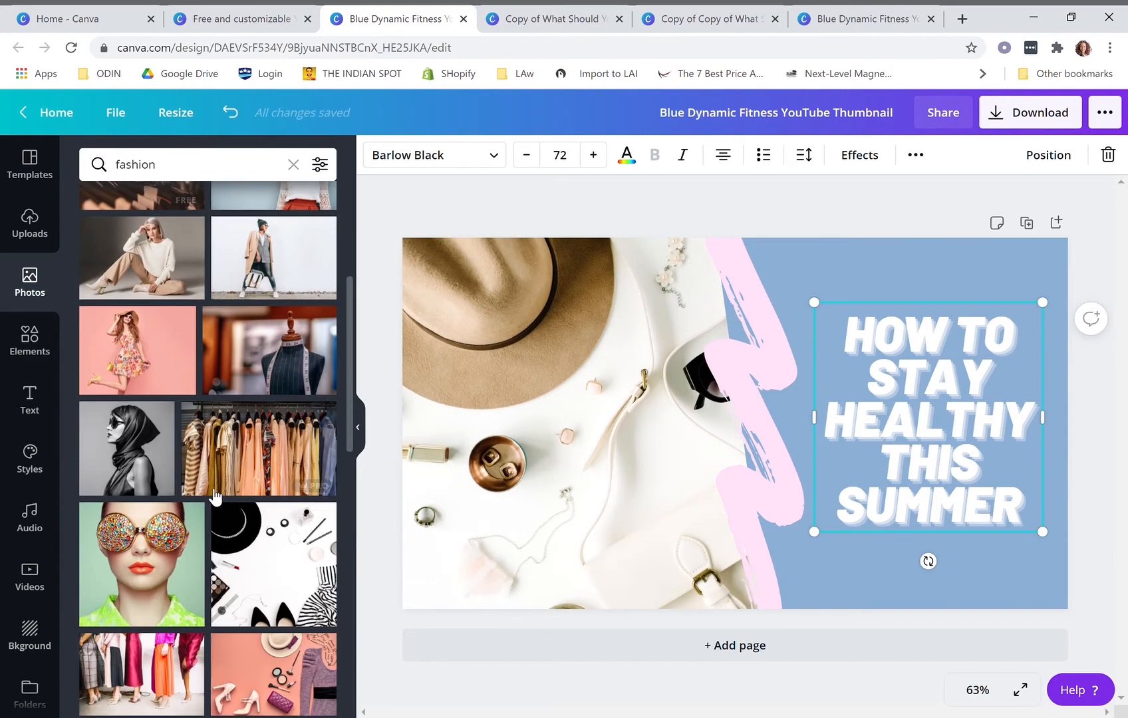
drag(276, 352, 523, 388)
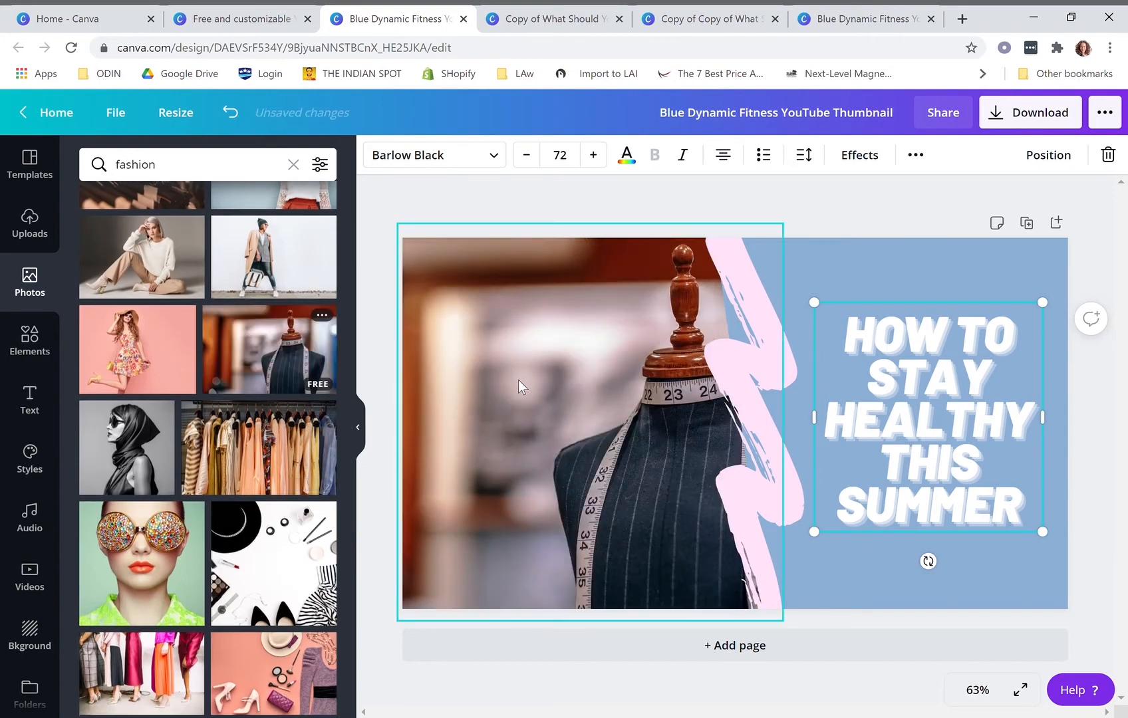
double_click(658, 440)
drag(644, 443, 512, 442)
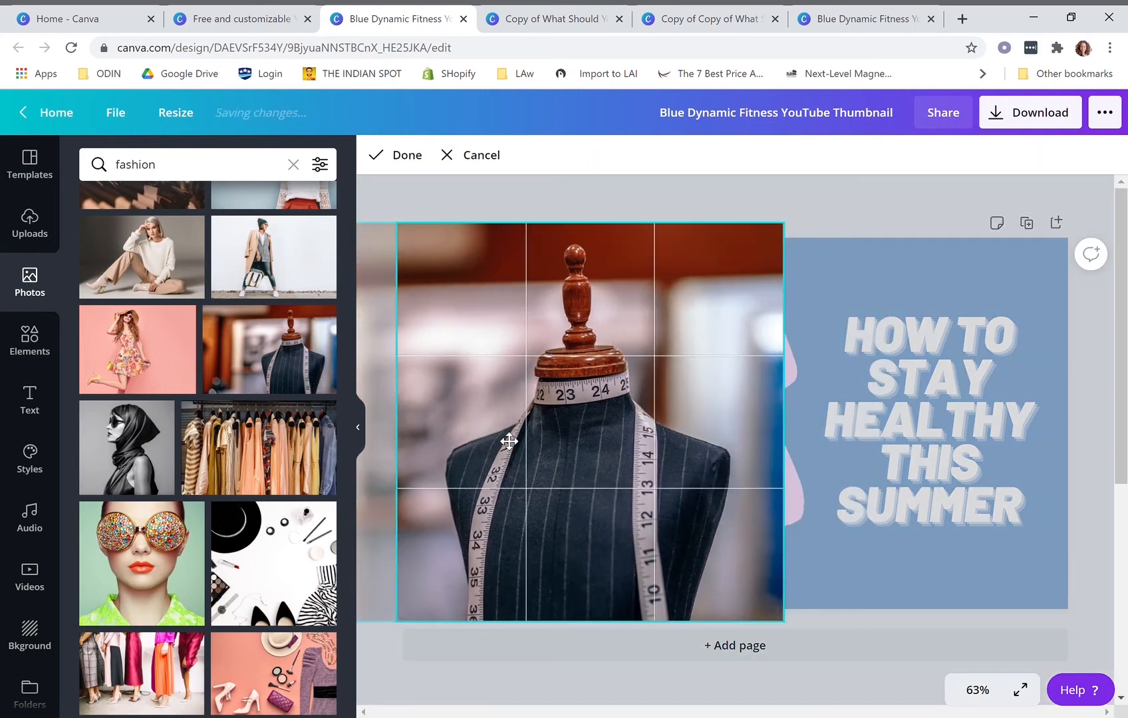
click(841, 218)
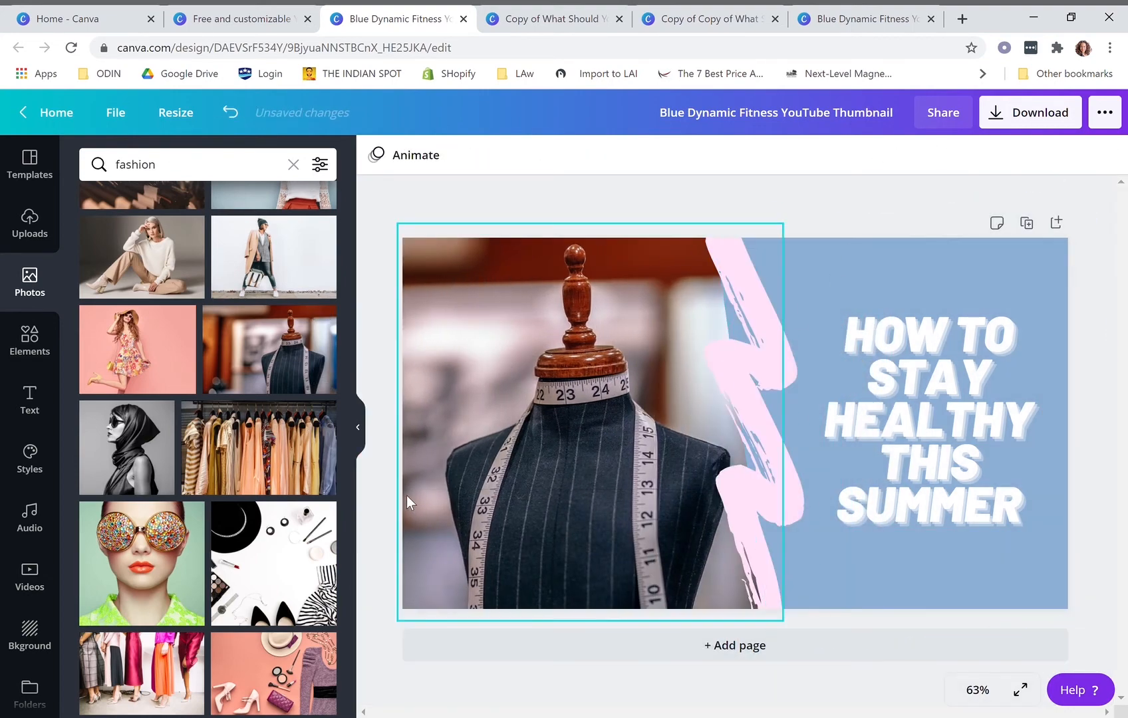
drag(259, 452, 451, 452)
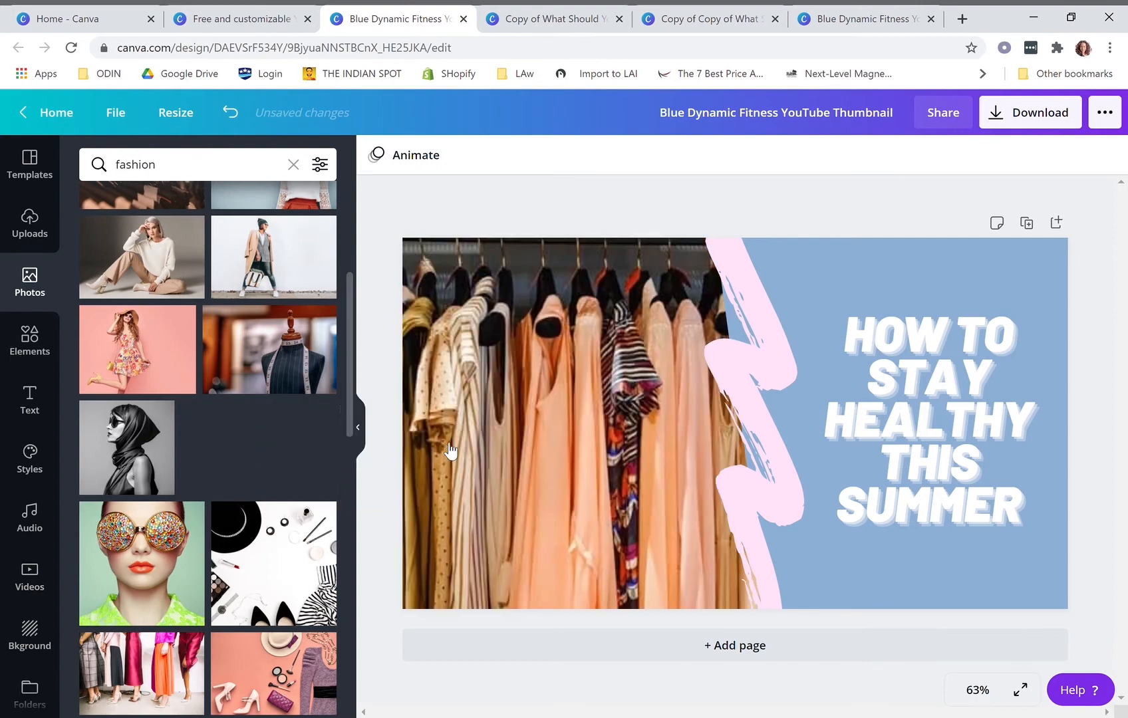
Search the stock photos for "vegan", try the green salad photo, and fill the image frame with the chickpea, tomato and avocado bowl
click(179, 166)
text(vegan)
key(Return)
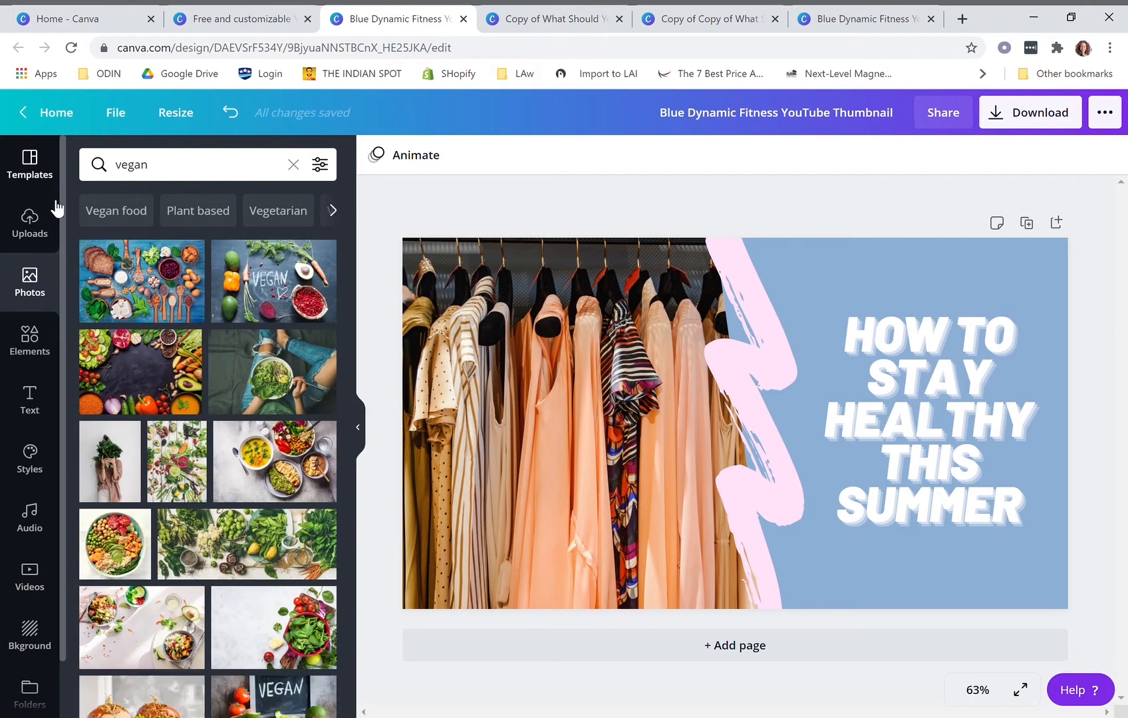
drag(273, 382, 500, 370)
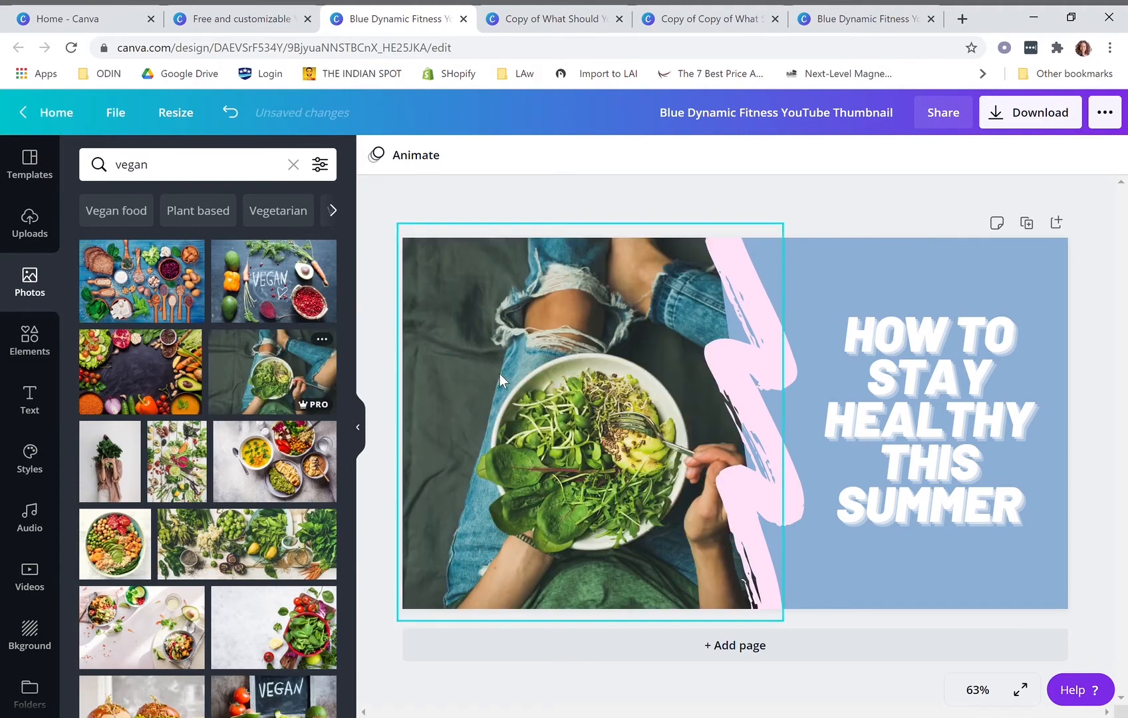
drag(116, 542, 482, 443)
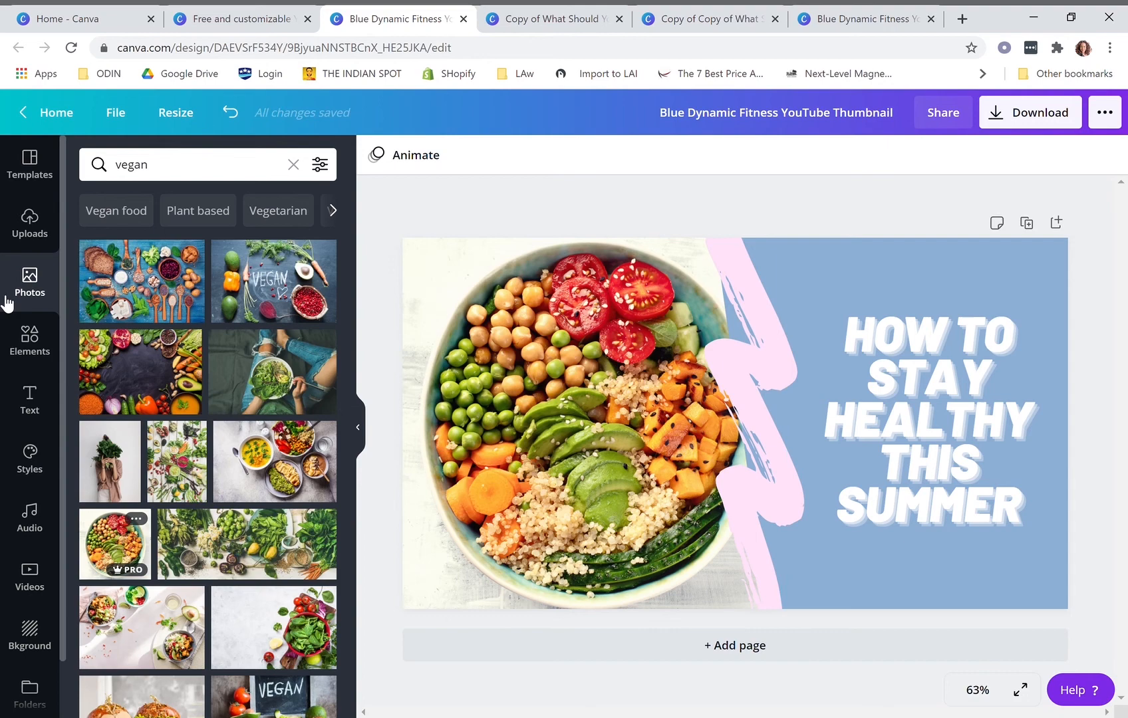
Search the graphic elements for "health" and browse the matching graphics
click(50, 341)
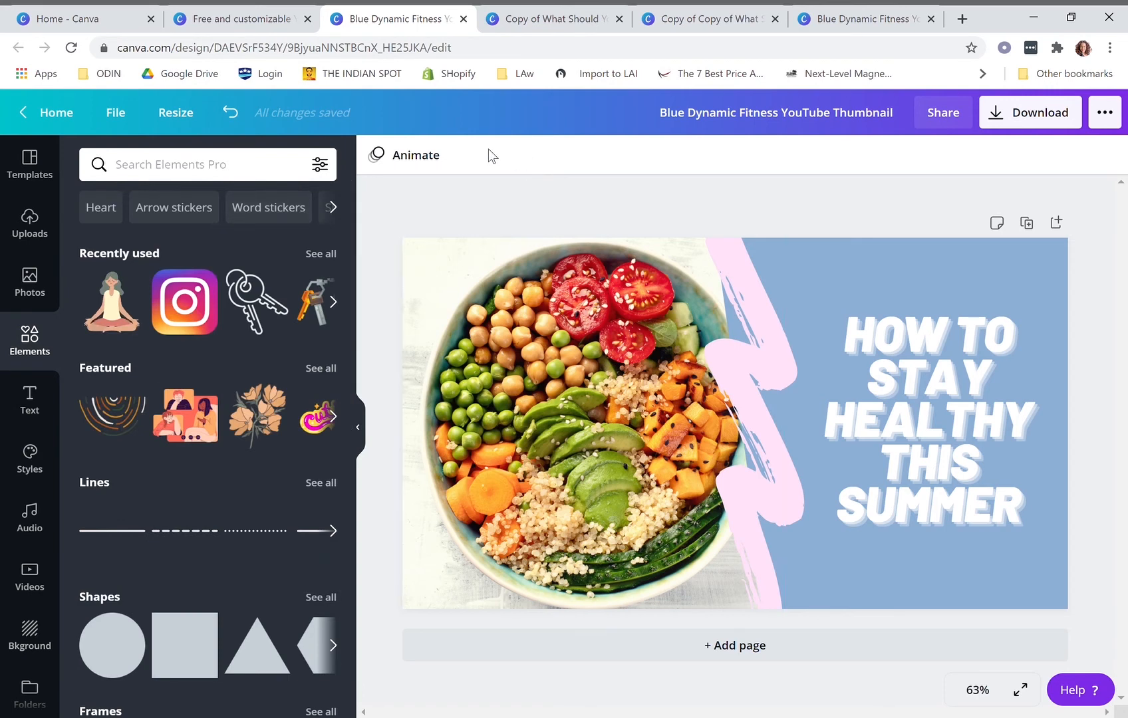
click(171, 166)
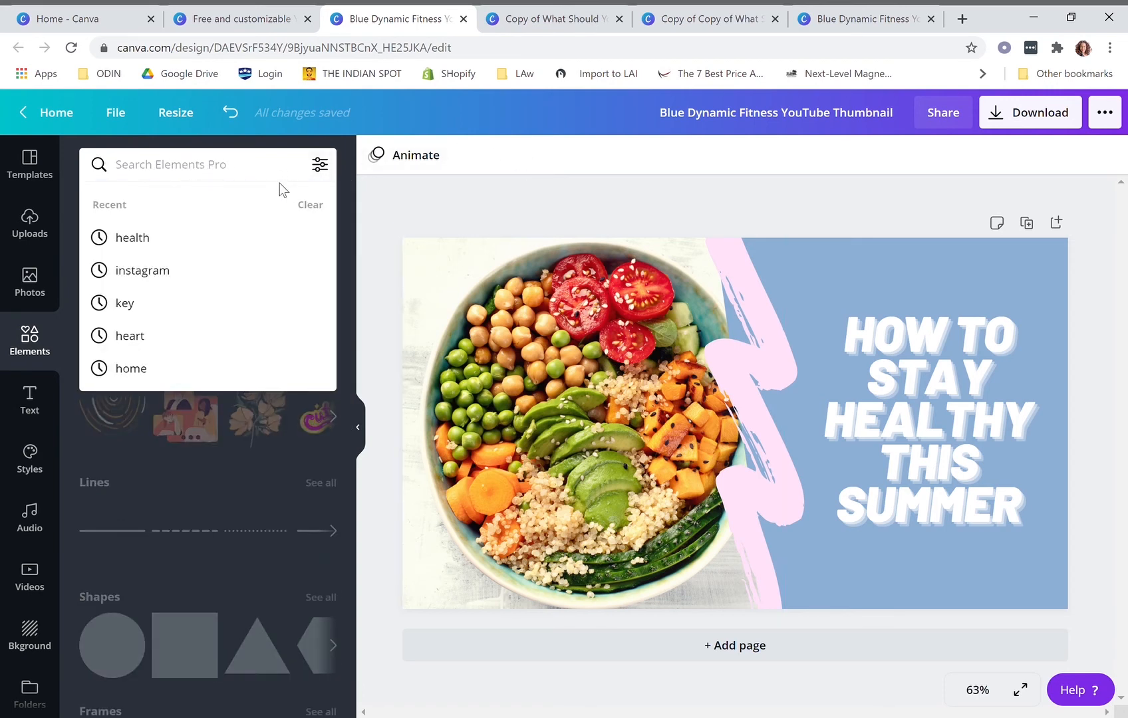
text(health)
key(Return)
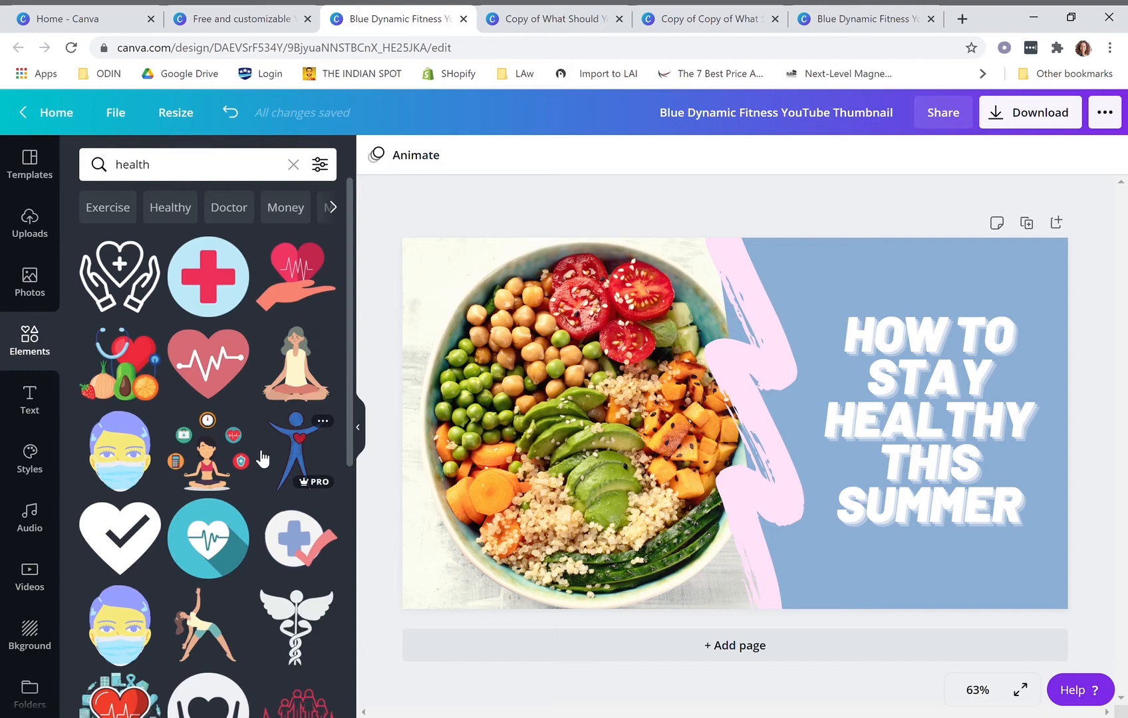
scroll(267, 458, down, 6)
scroll(260, 446, down, 3)
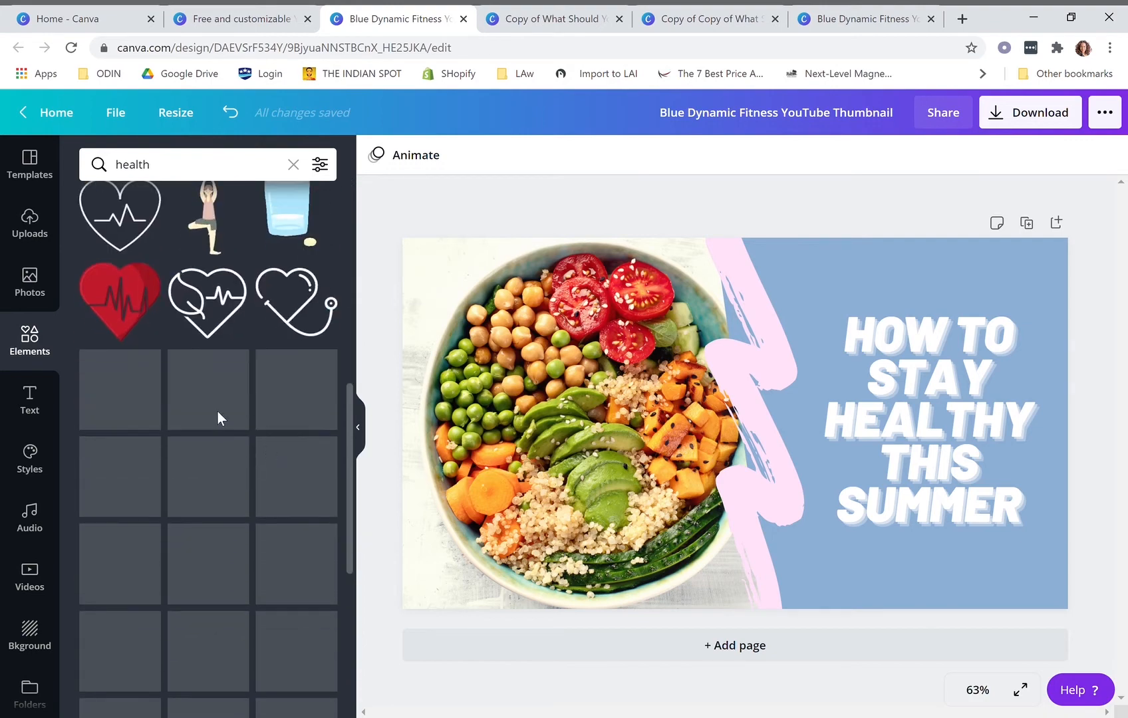
Add the red heart graphic with the heartbeat line, shrink it, and tilt it above the start of the title
drag(579, 312, 781, 277)
drag(896, 251, 880, 294)
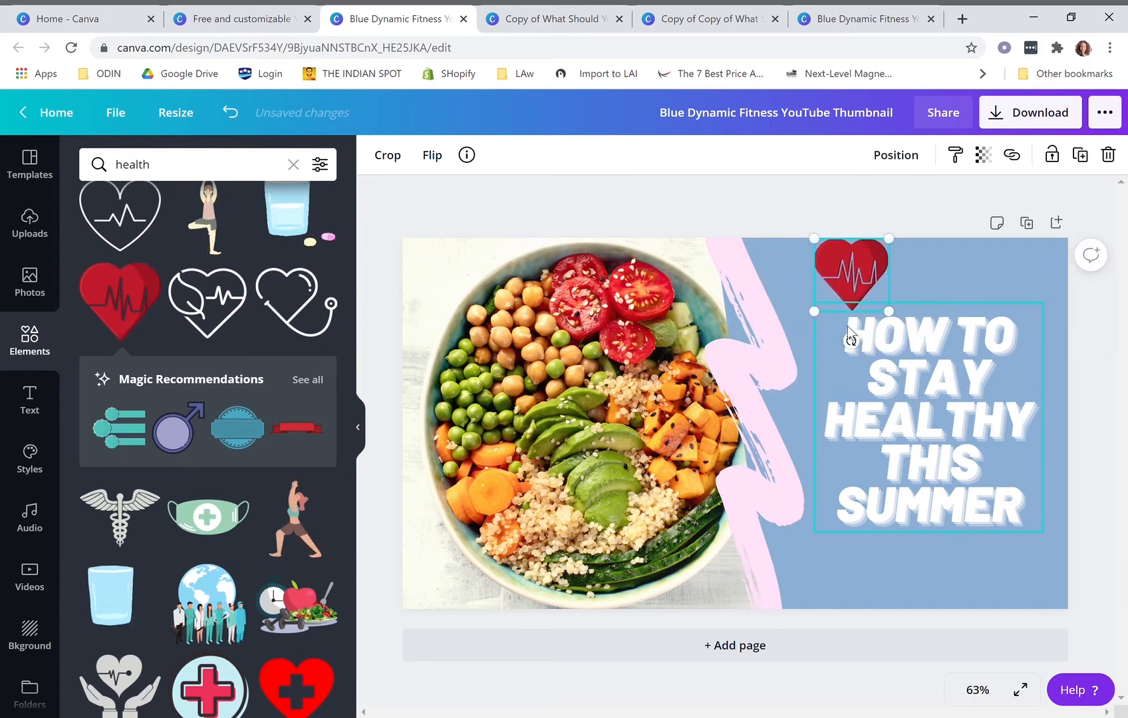
drag(853, 340, 888, 334)
drag(902, 286, 905, 366)
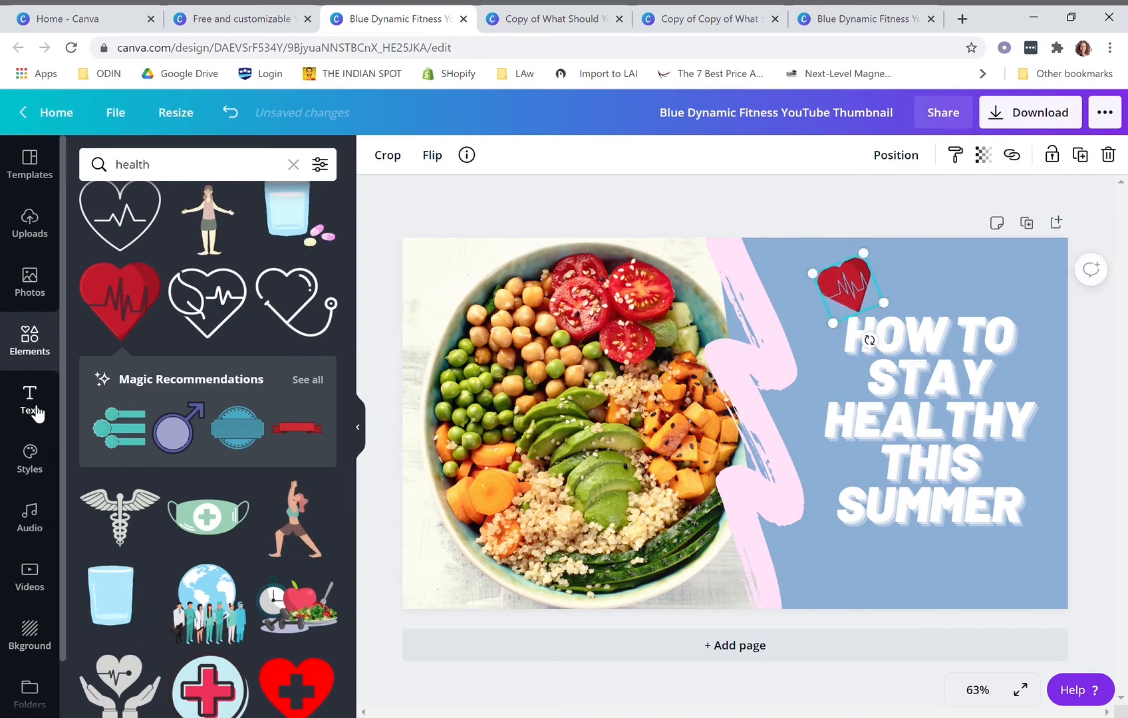
Add the "Cheers to the New Year" text combination and scale it down over the food photo
click(36, 407)
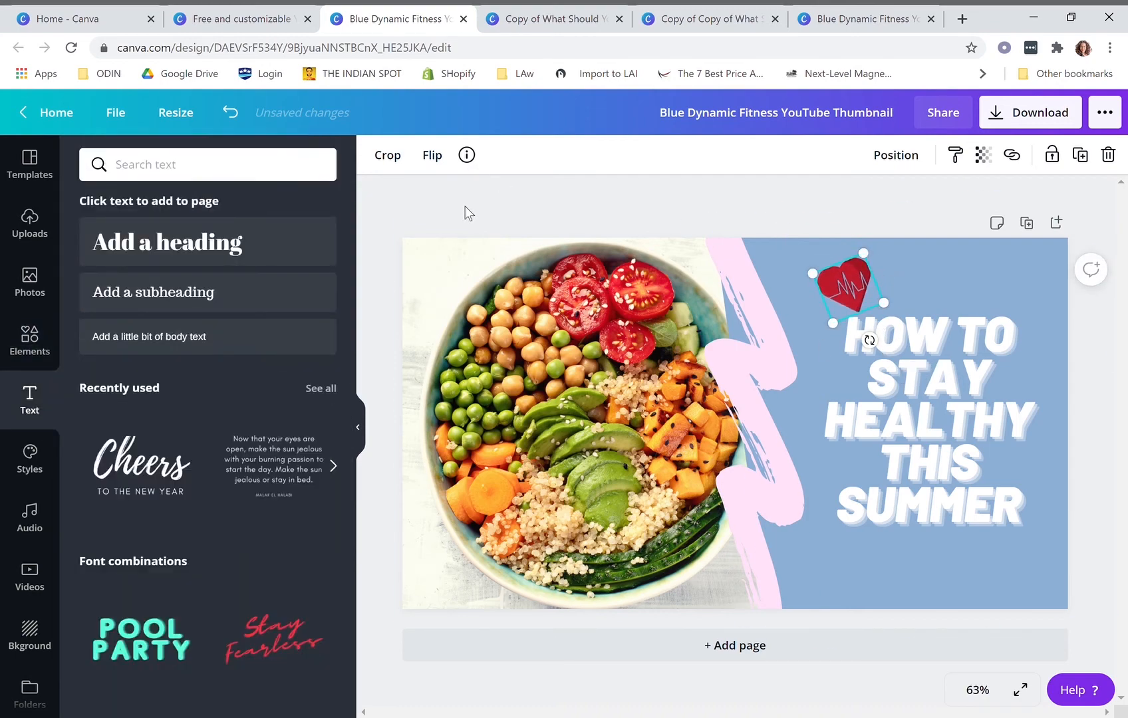
drag(179, 469, 509, 357)
drag(1031, 298, 769, 383)
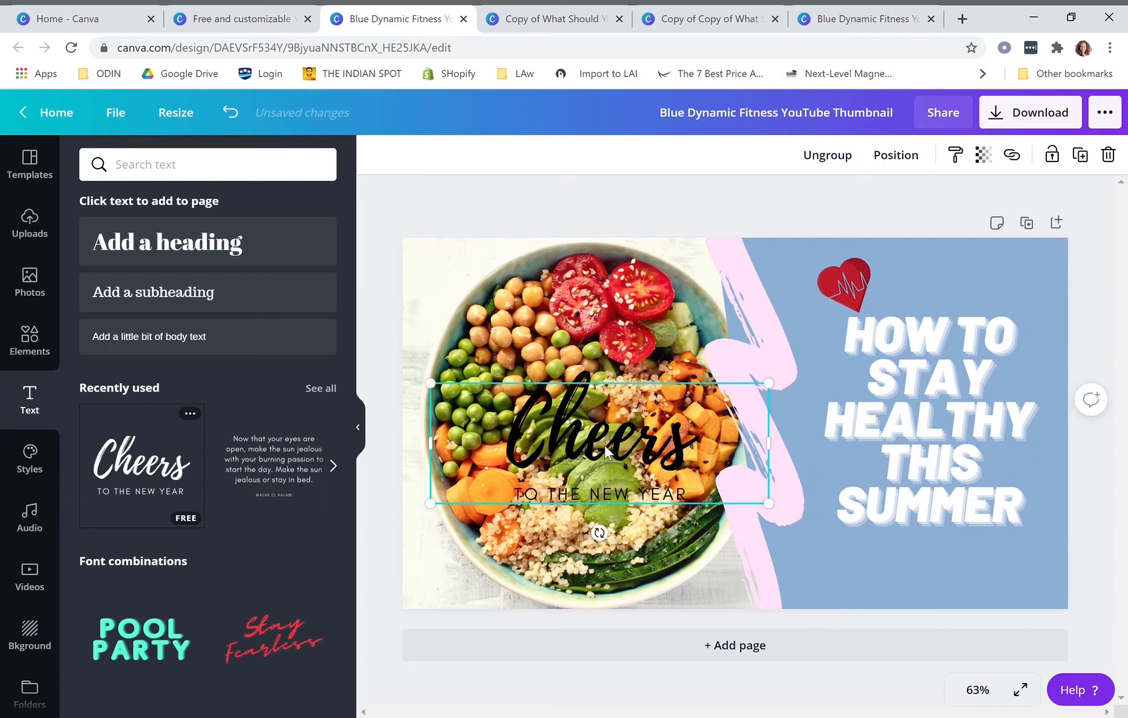
Delete the "Cheers" line from the added text combination, and look at the styles and audio libraries
click(606, 452)
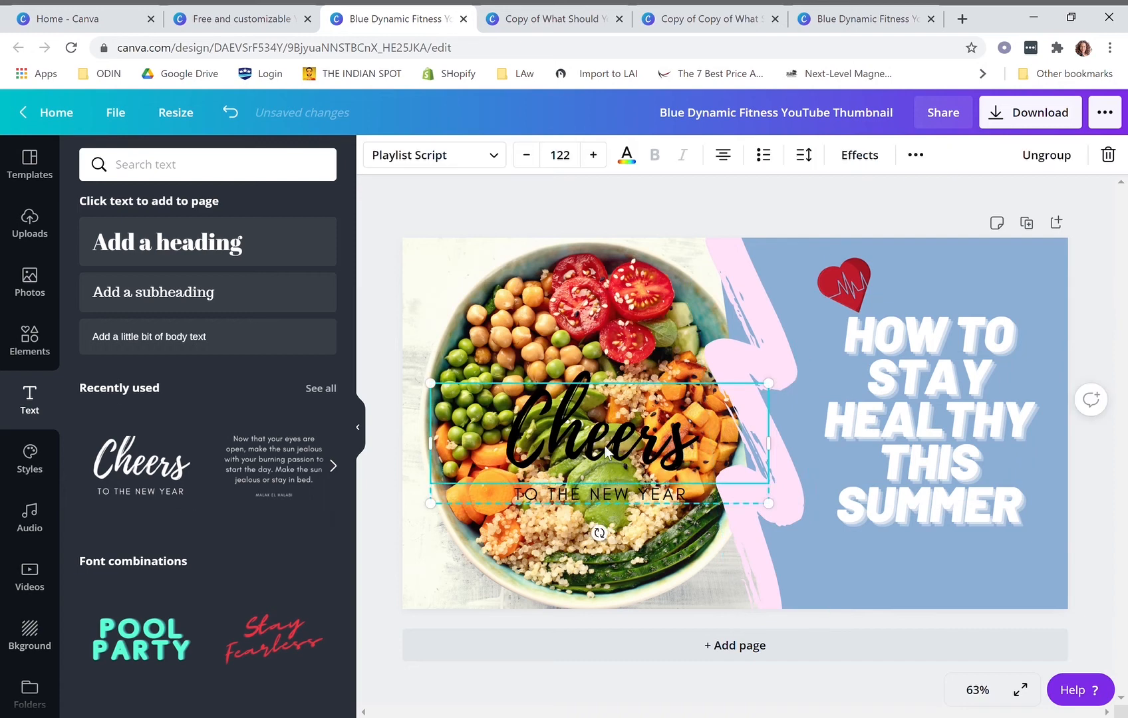
click(1108, 155)
click(26, 465)
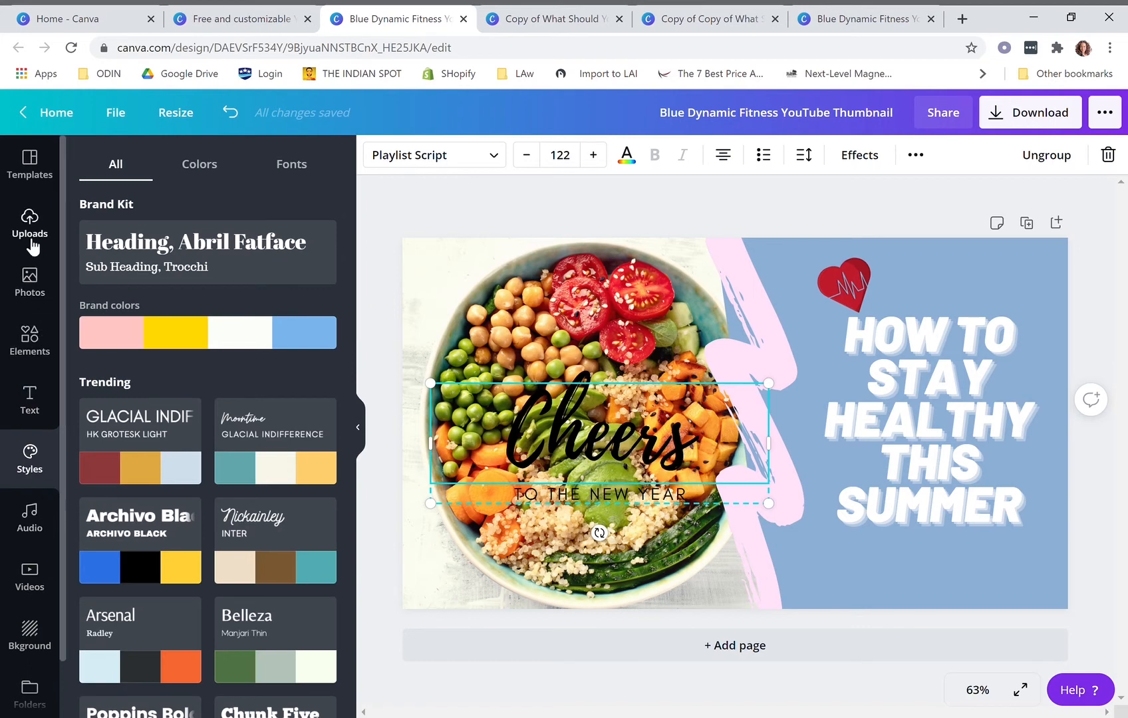
right_click(637, 443)
click(720, 455)
click(17, 525)
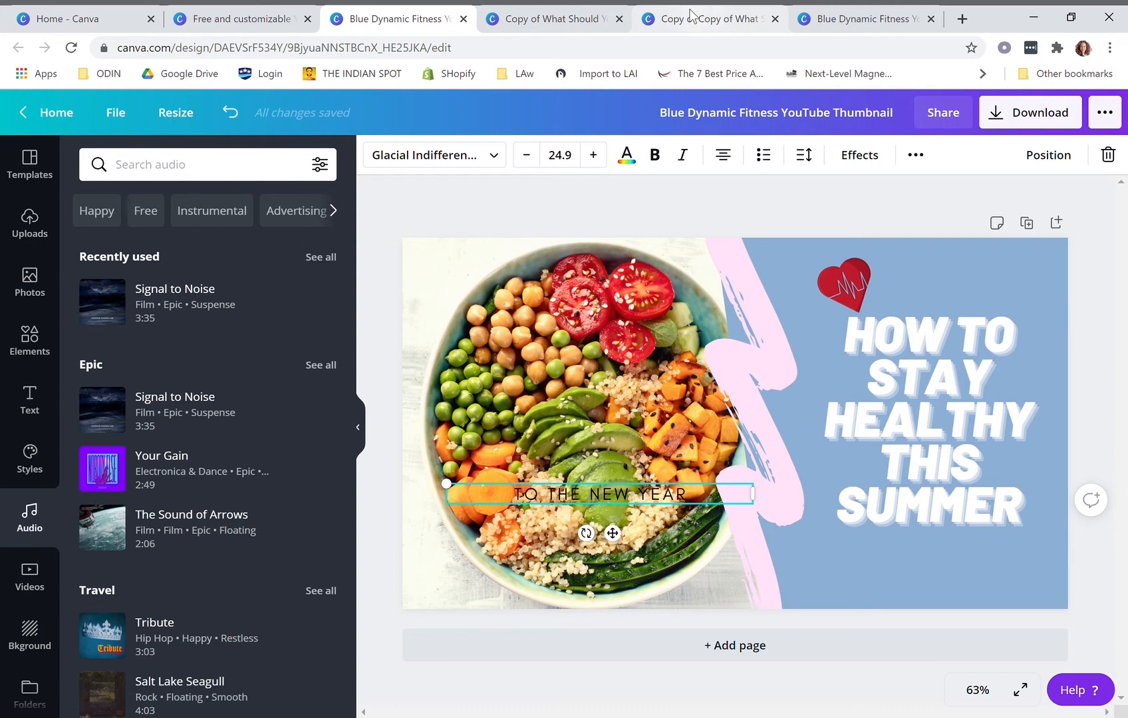
Compare the thumbnail with the "Copy of What Should You Do With Your Life?" design, and select the blue shape behind the title
click(514, 12)
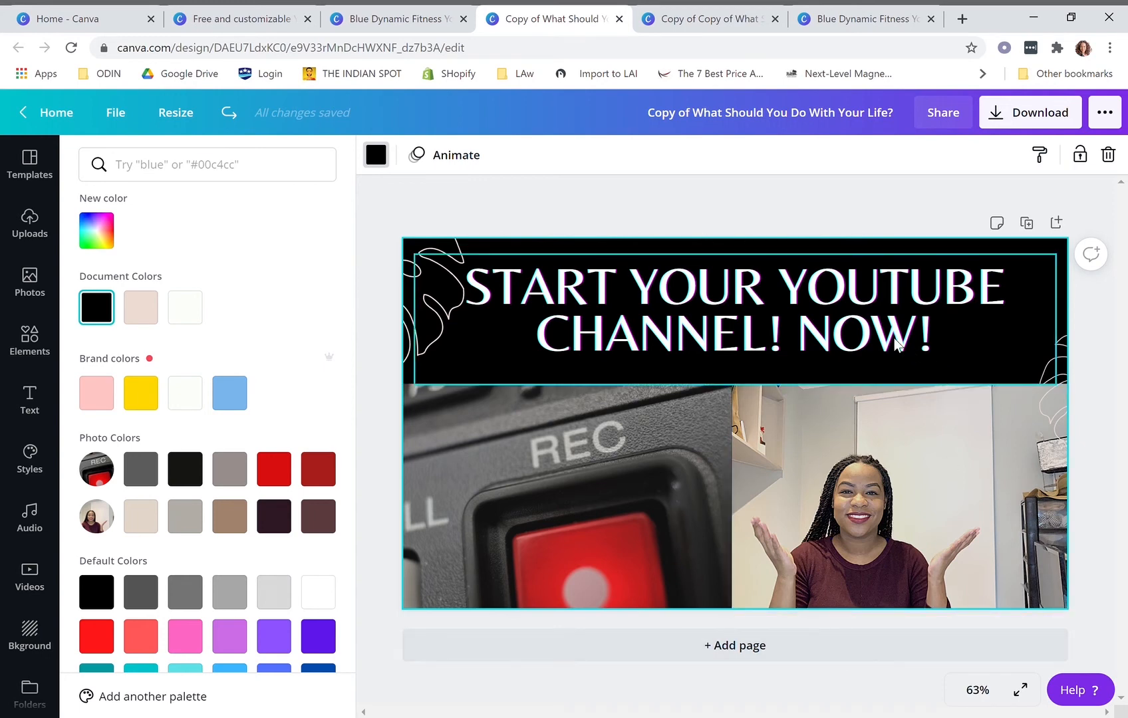
click(399, 19)
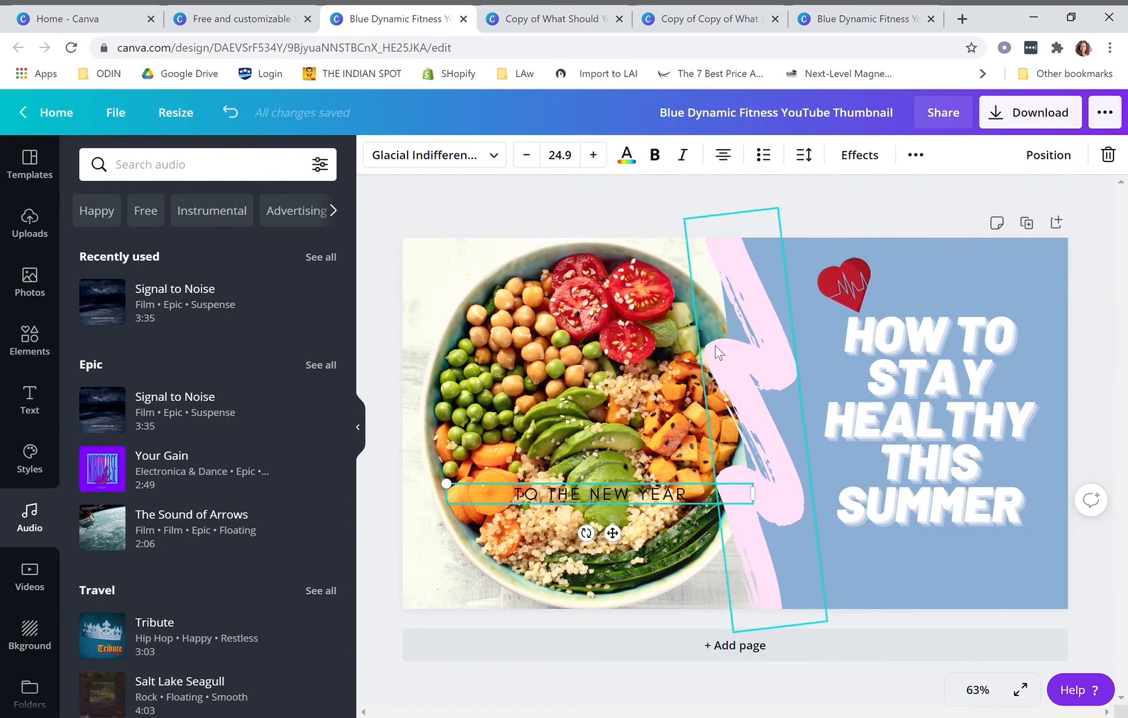
click(533, 13)
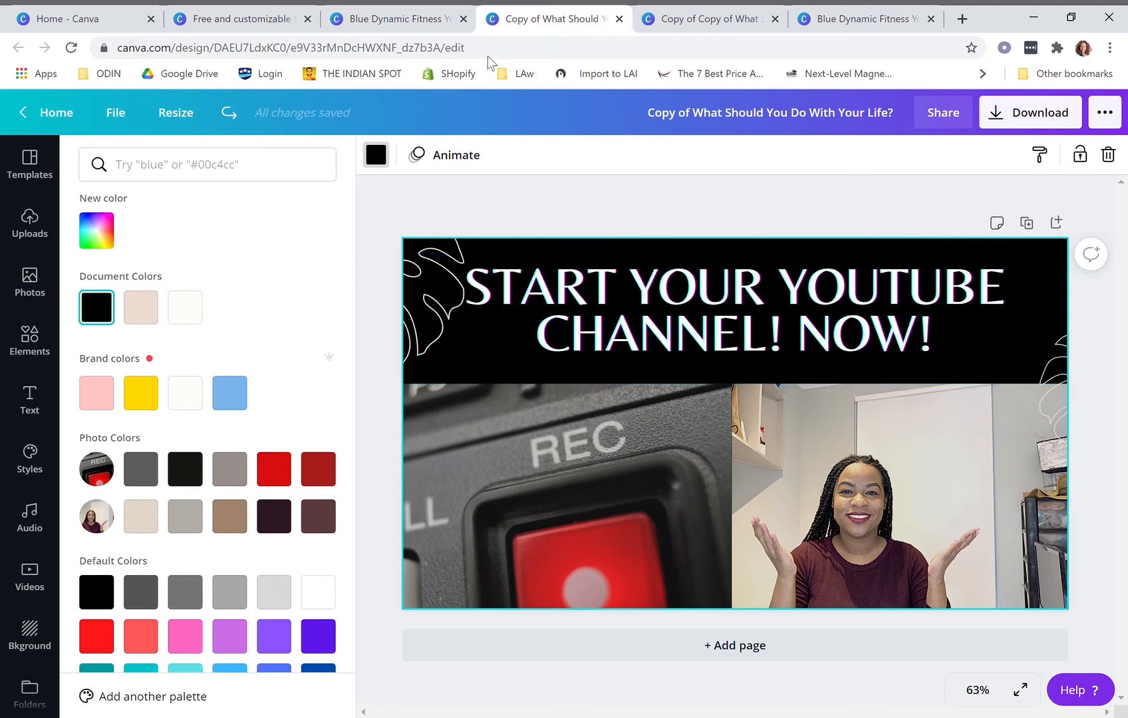
click(399, 19)
click(980, 268)
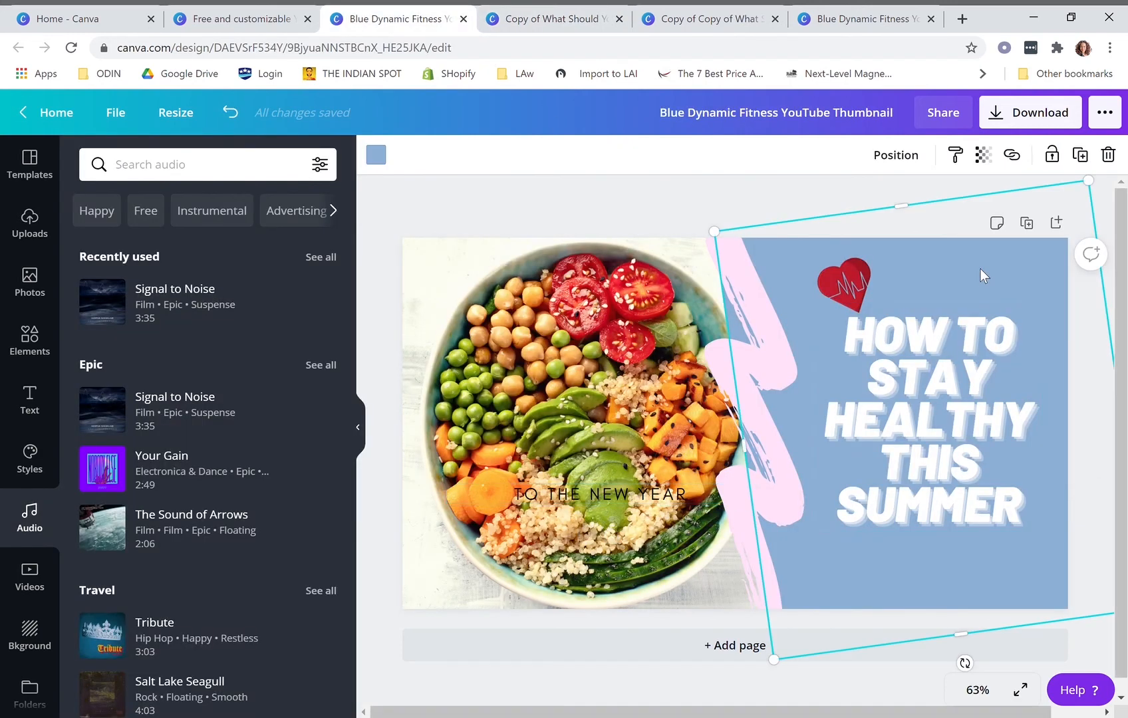
Apply the blue shape's color #8cafd4 to the background of the "Copy of What Should You Do With Your Life?" design
click(375, 154)
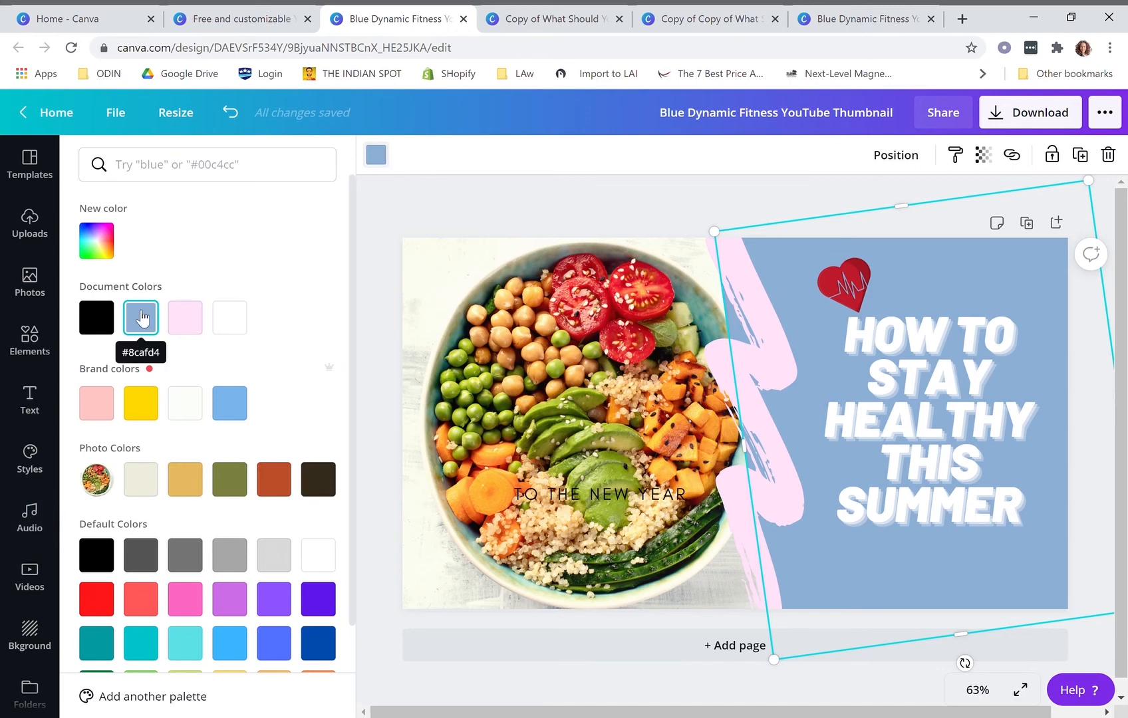
click(585, 19)
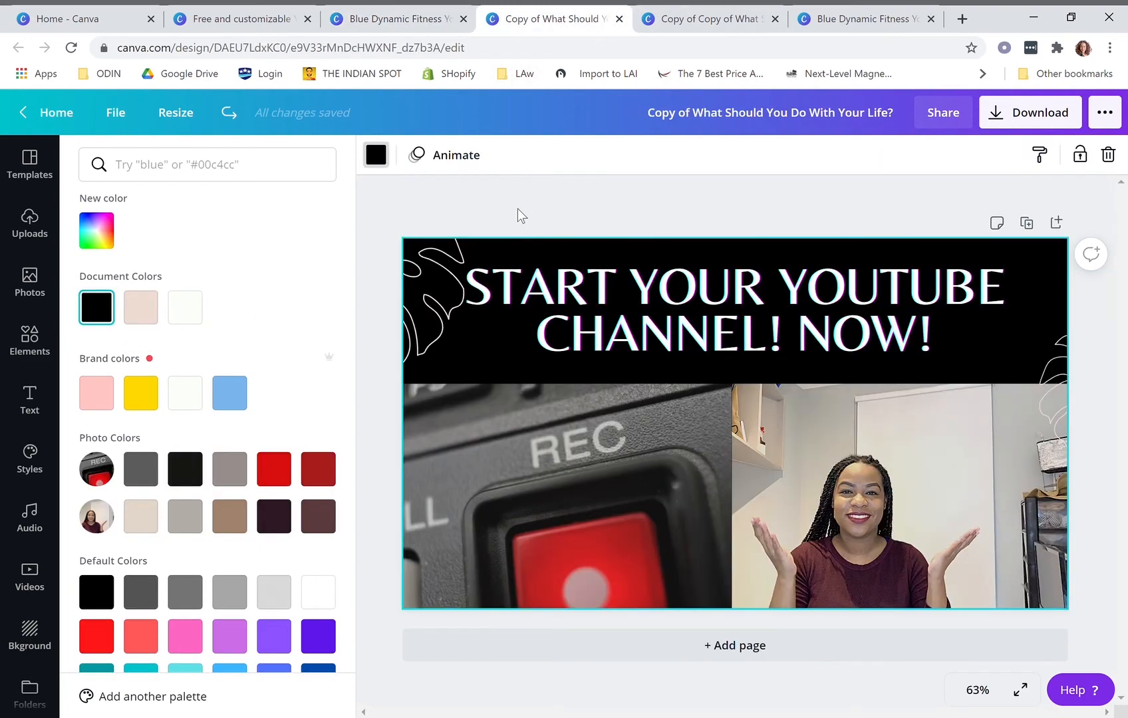
click(376, 154)
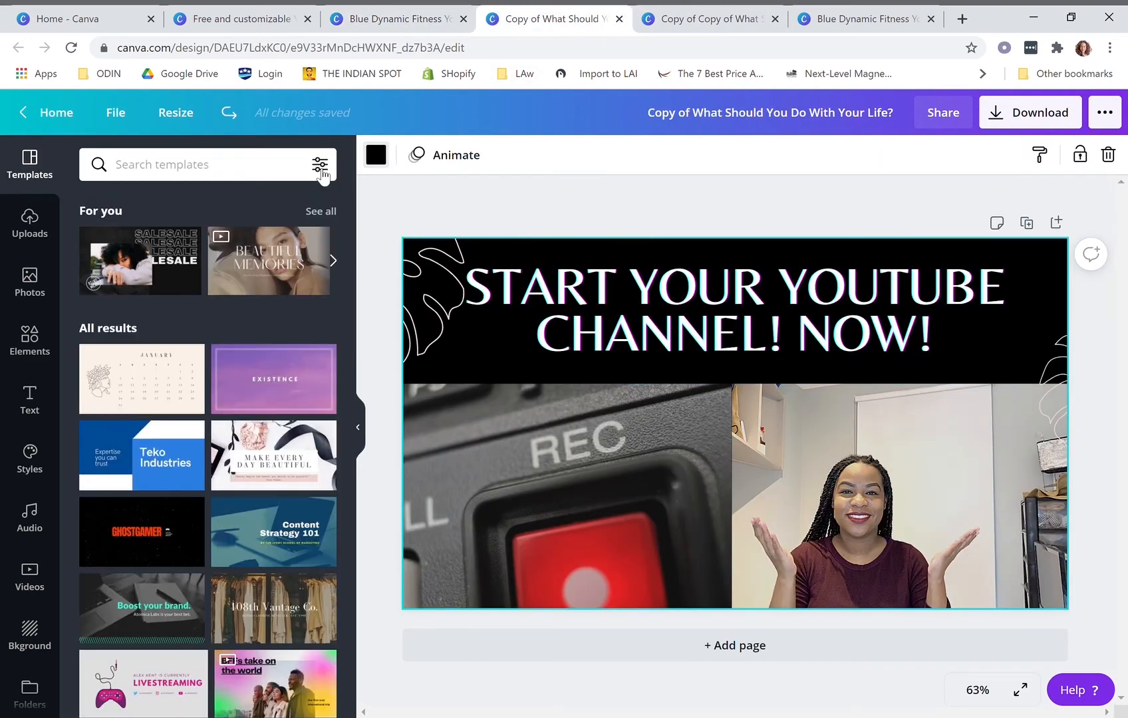
click(376, 154)
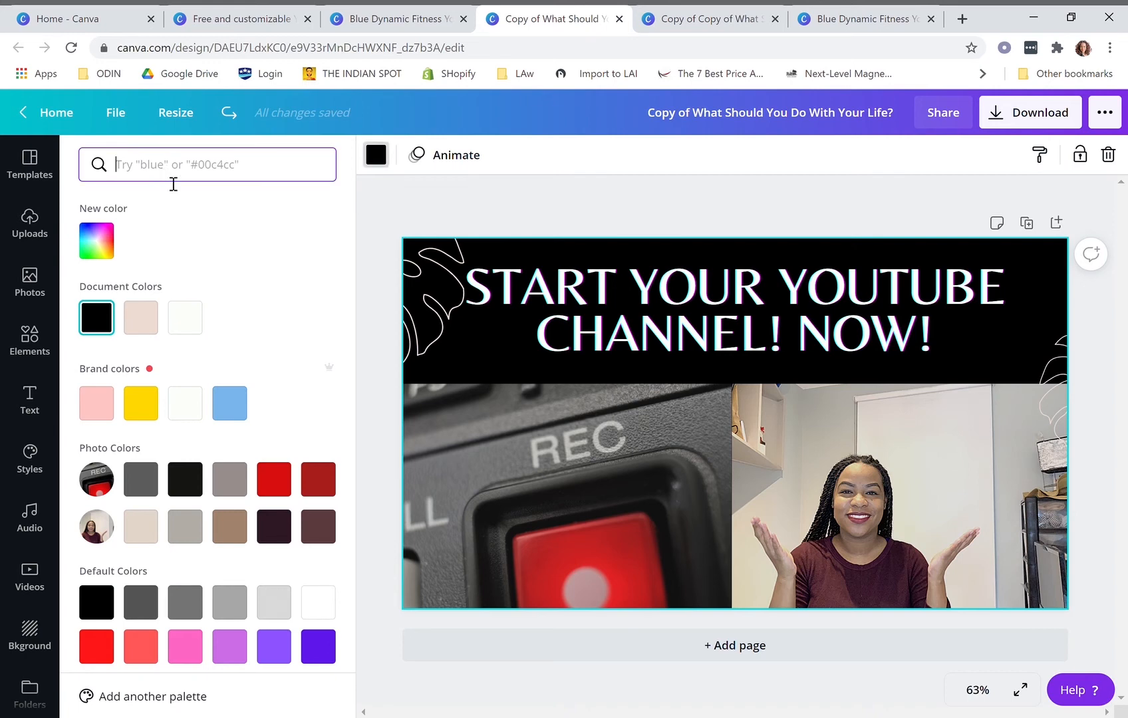
text(#)
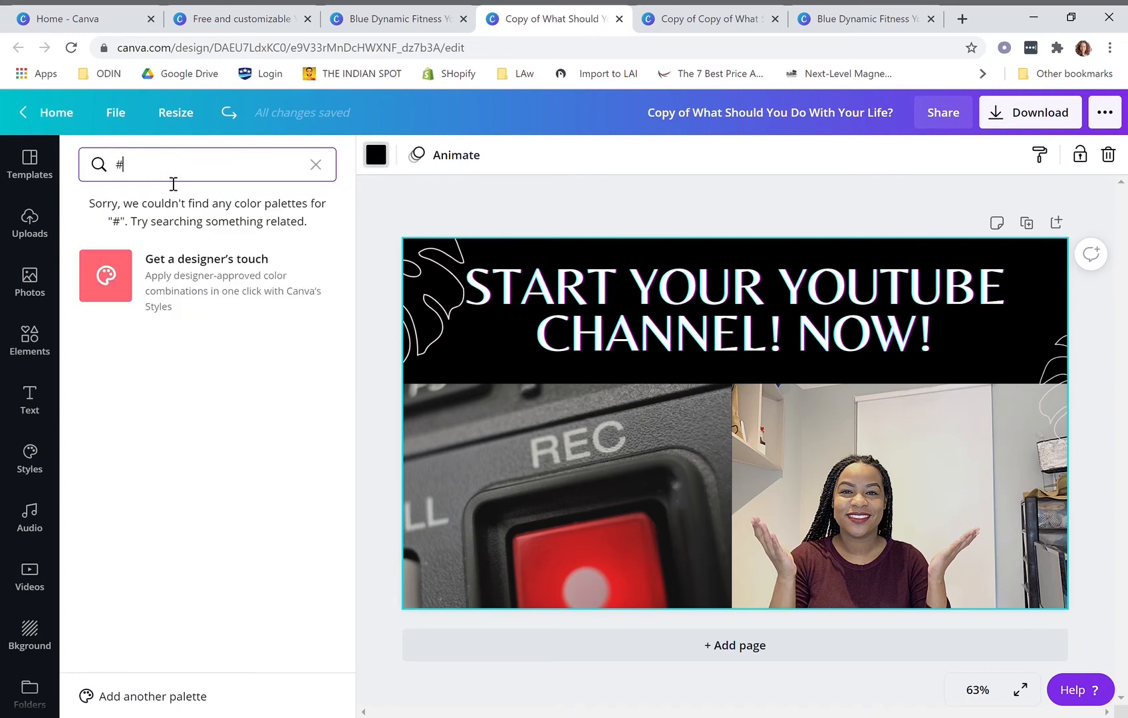
text(8c)
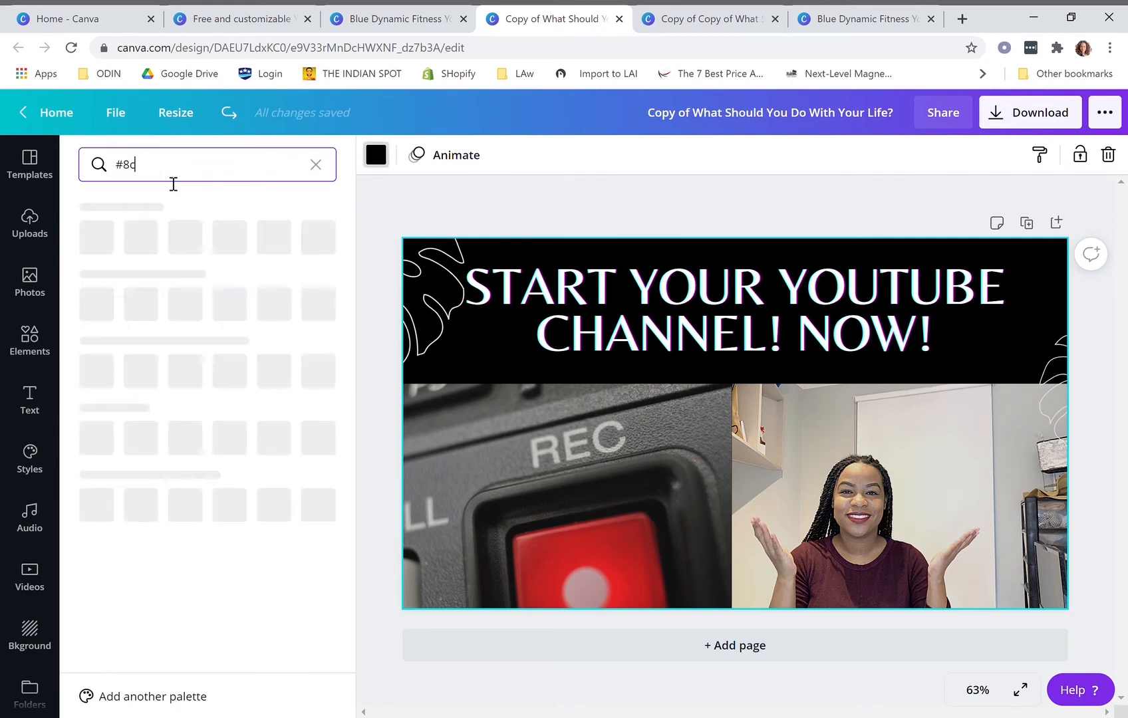
click(414, 14)
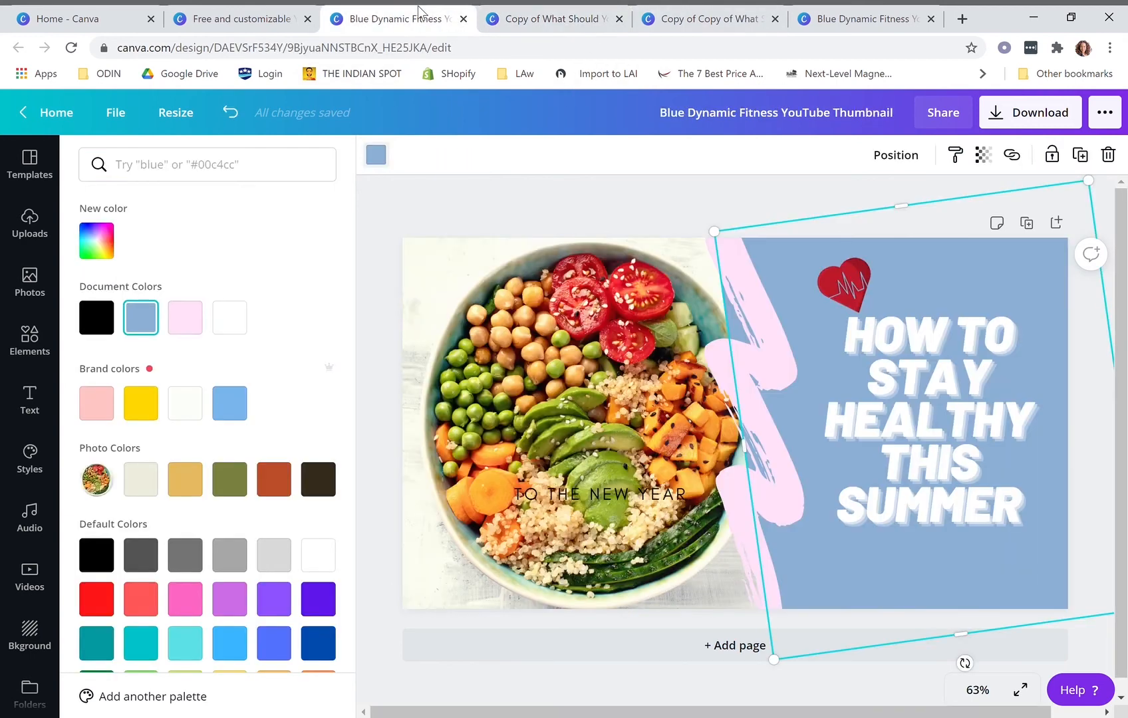
click(29, 519)
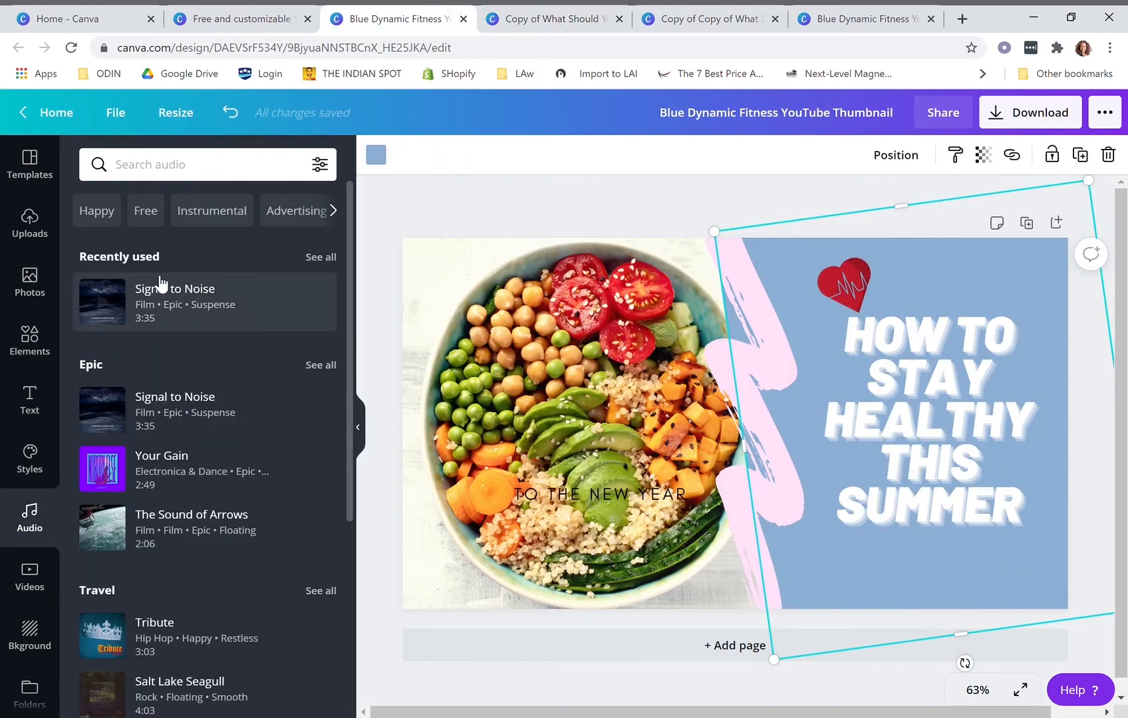
click(376, 155)
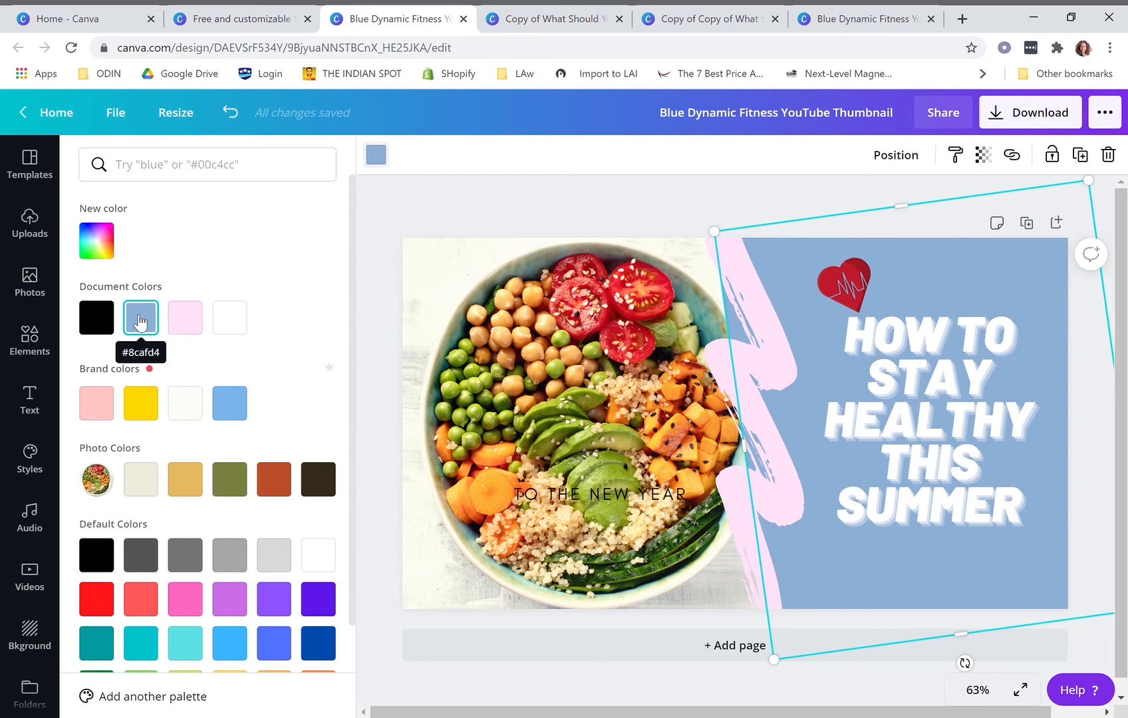
click(530, 20)
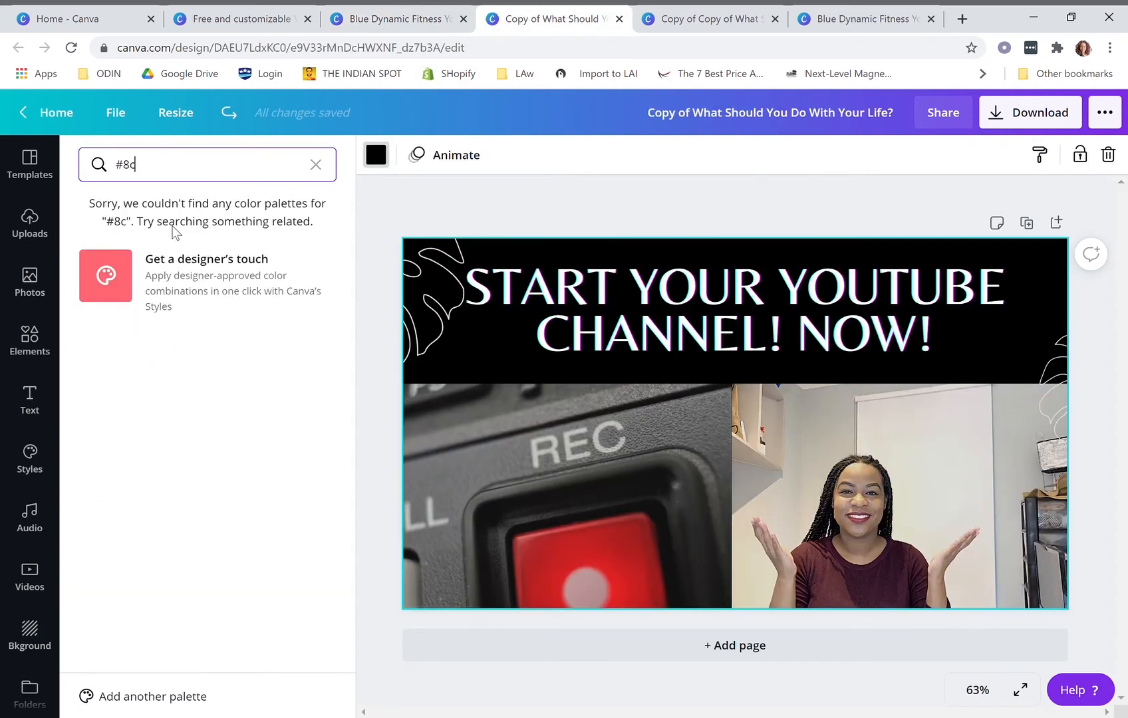
text(afd4)
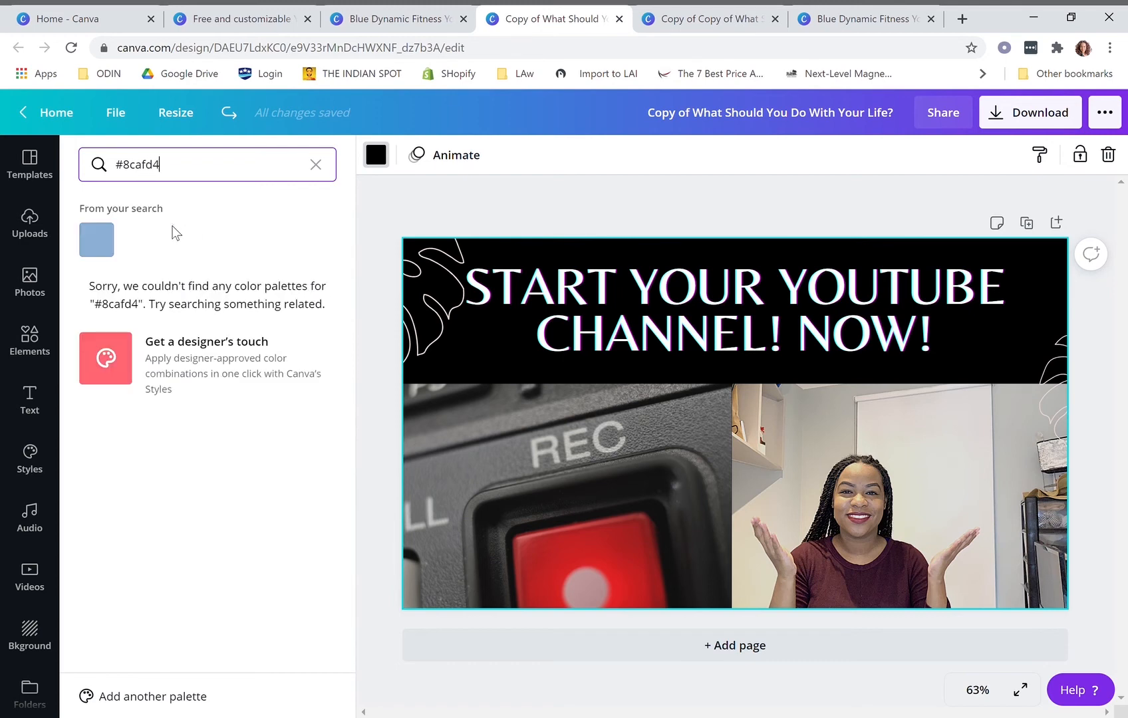
click(112, 247)
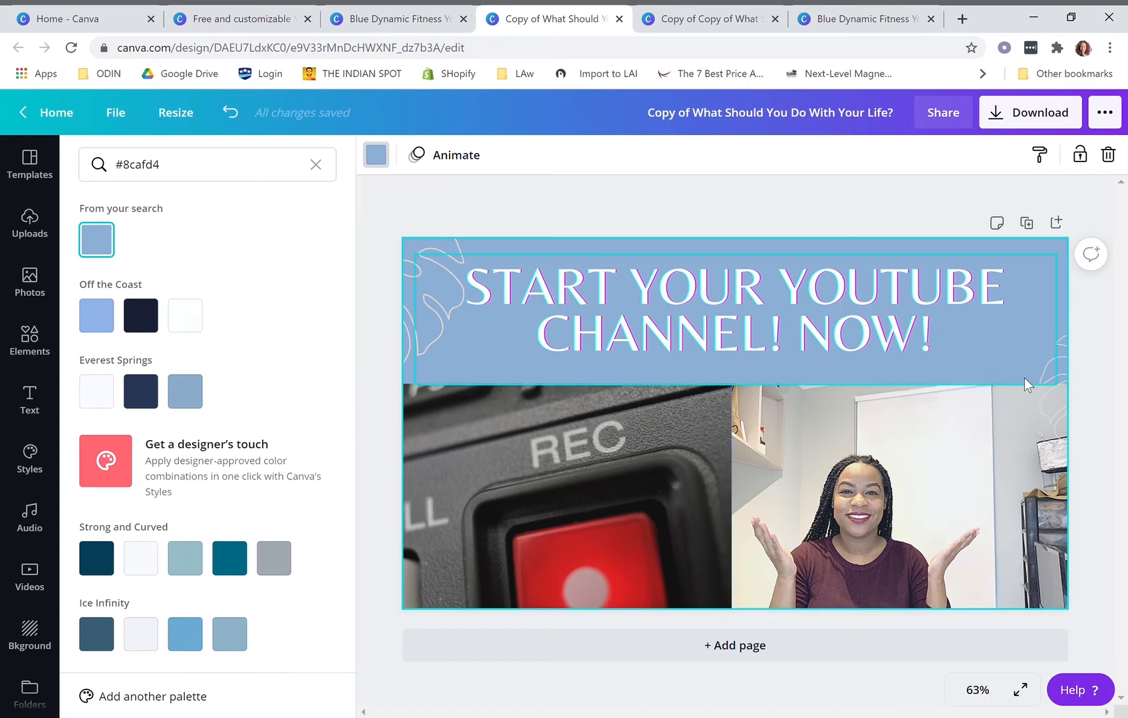
Narrow the title's text box from both sides to about 952 px wide, leaving room for the leaf outlines
click(816, 327)
drag(420, 321, 488, 331)
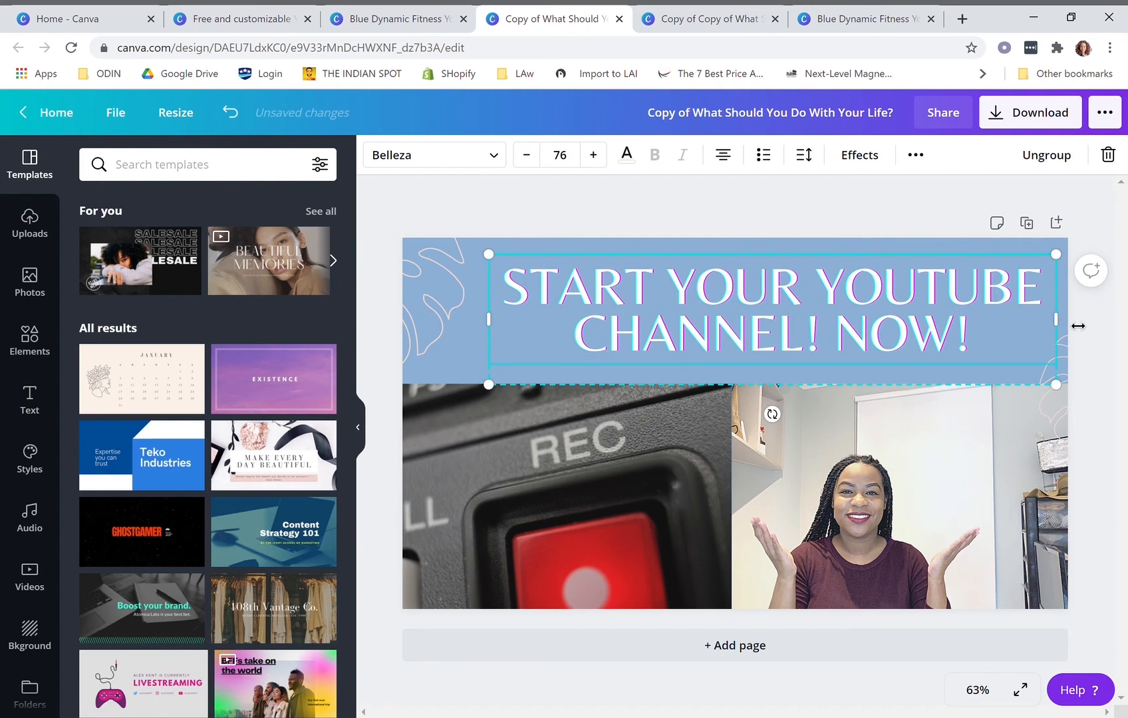
drag(1056, 320, 993, 327)
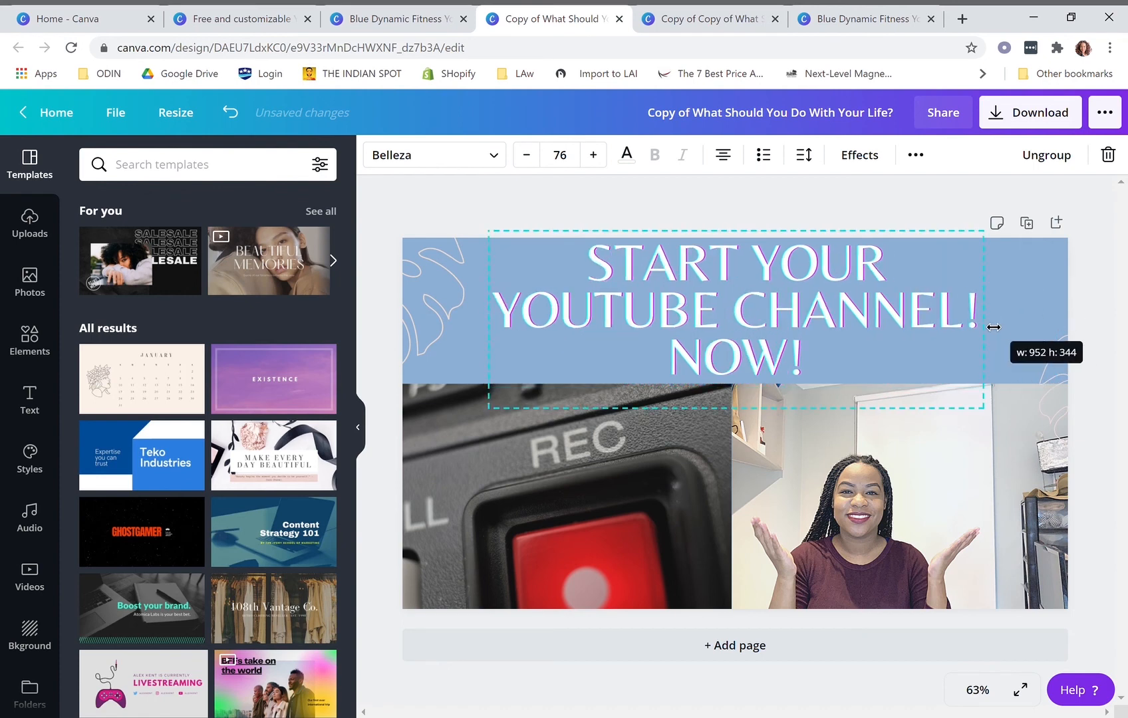
Select the whole "Start Your YouTube Channel! Now!" title and change its text effect from Glitch to Neon
click(729, 309)
key(ctrl+a)
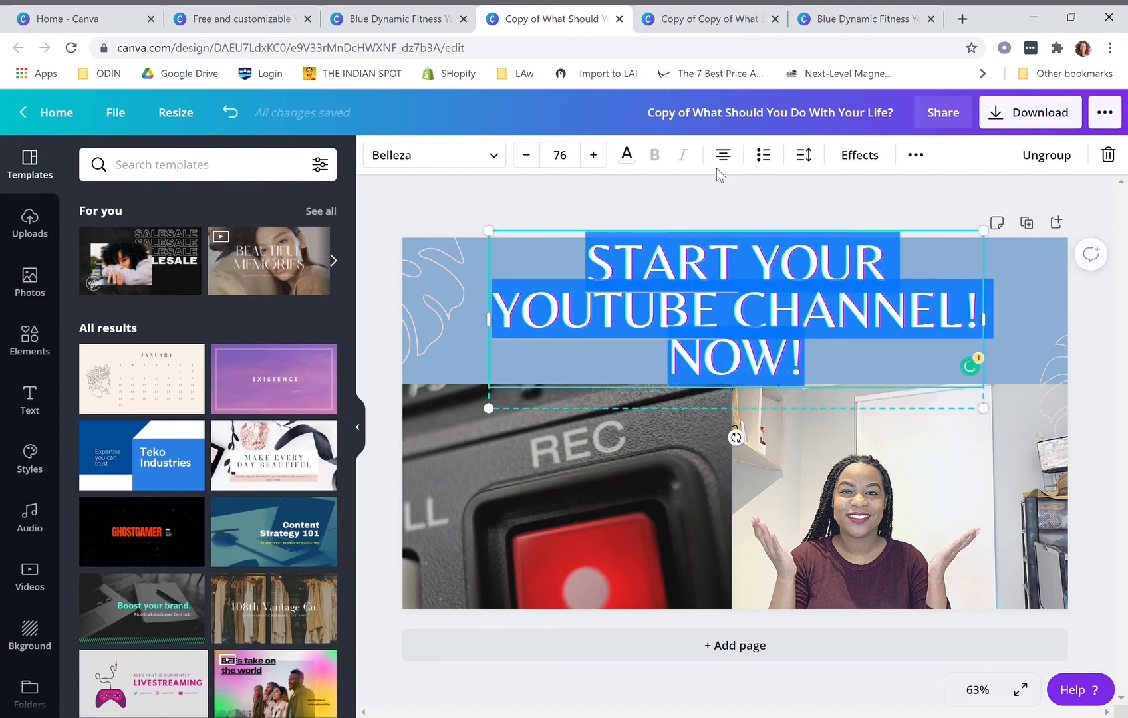
click(629, 159)
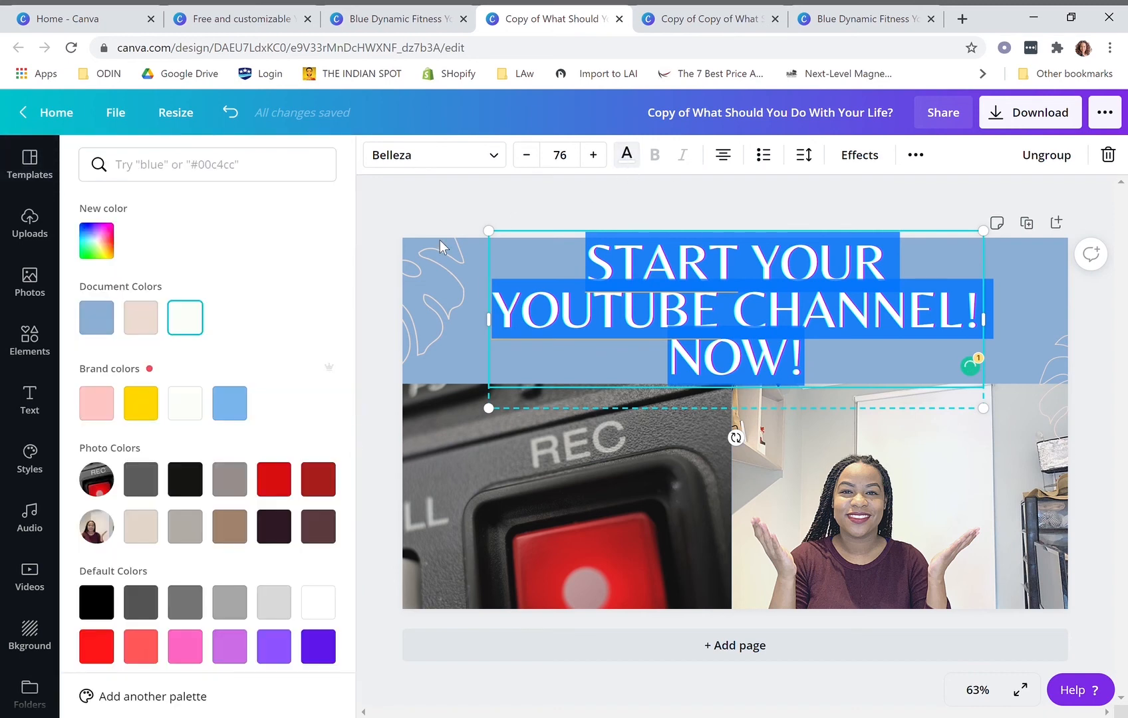
click(196, 326)
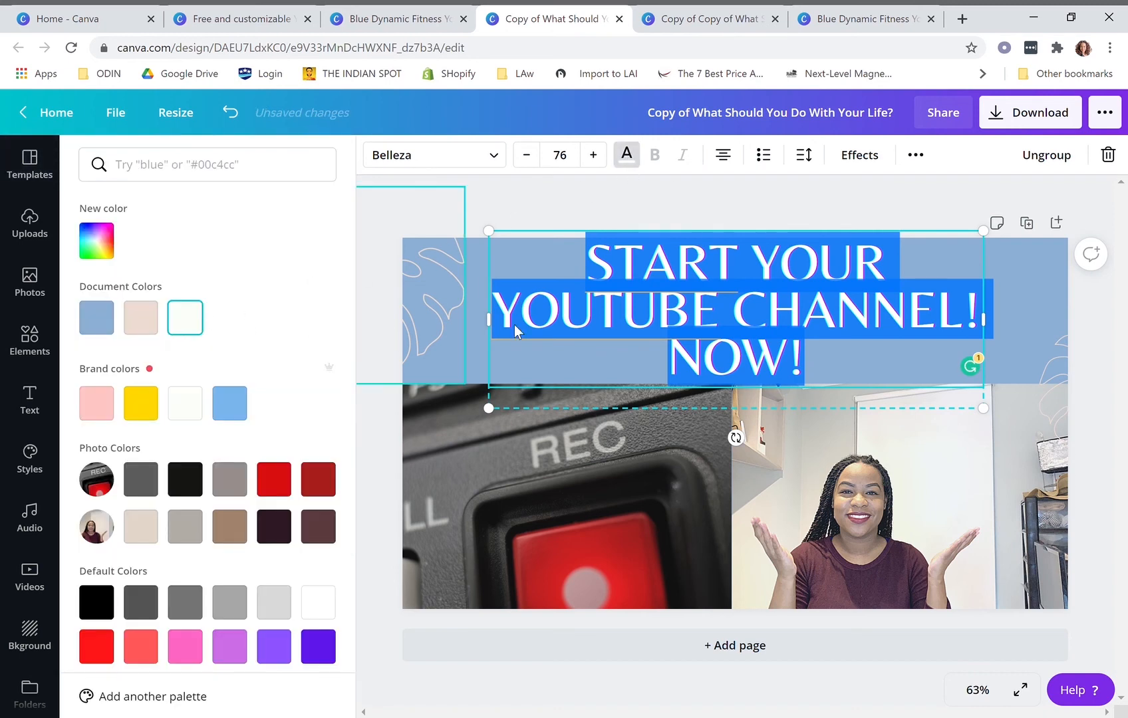
click(865, 156)
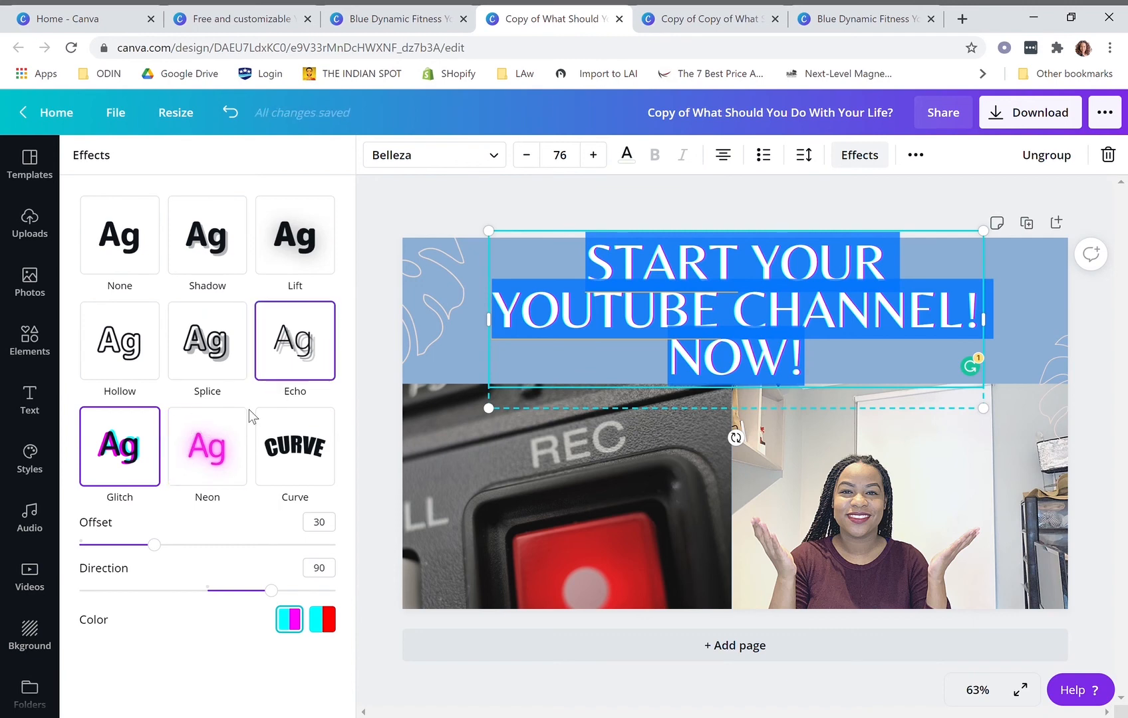
click(232, 432)
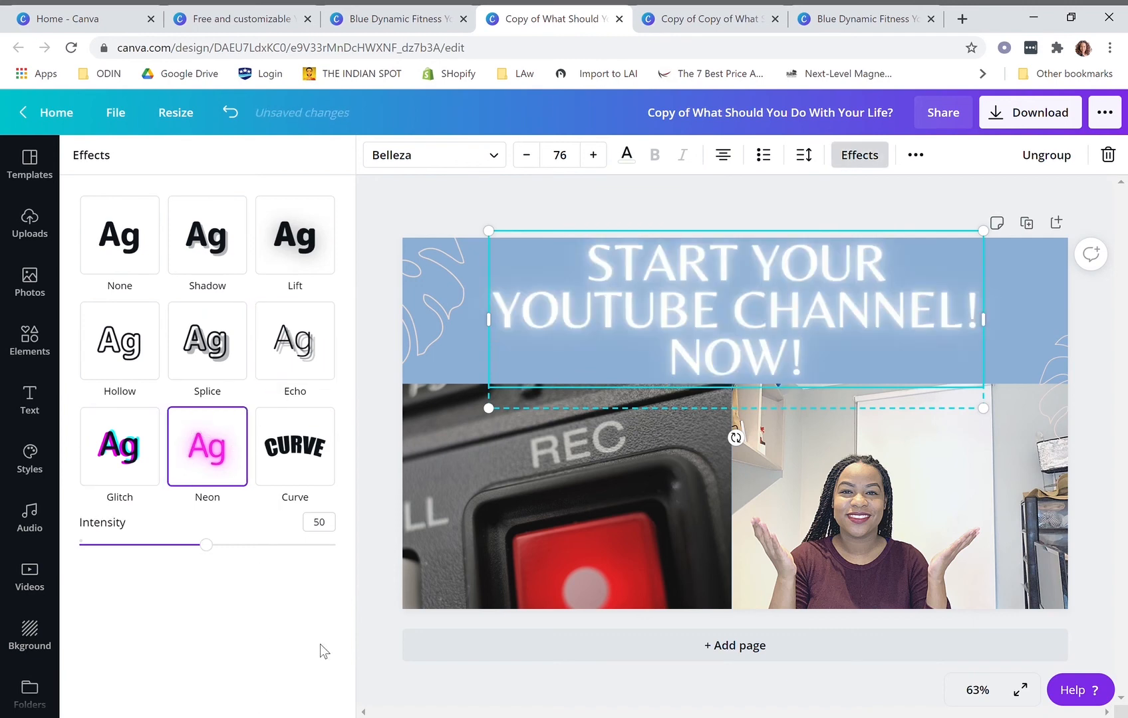
click(502, 209)
click(545, 205)
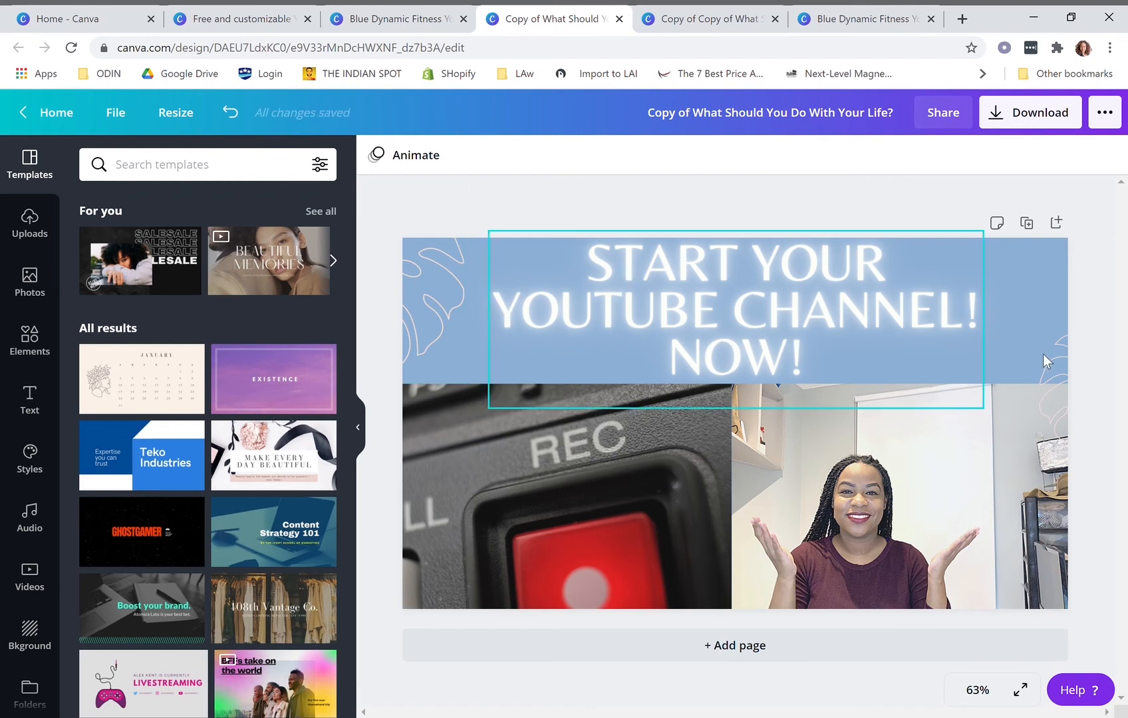
Move the two leaf outlines inward beside the title so that more of each leaf shows on the thumbnail
click(1035, 388)
drag(1035, 388, 980, 373)
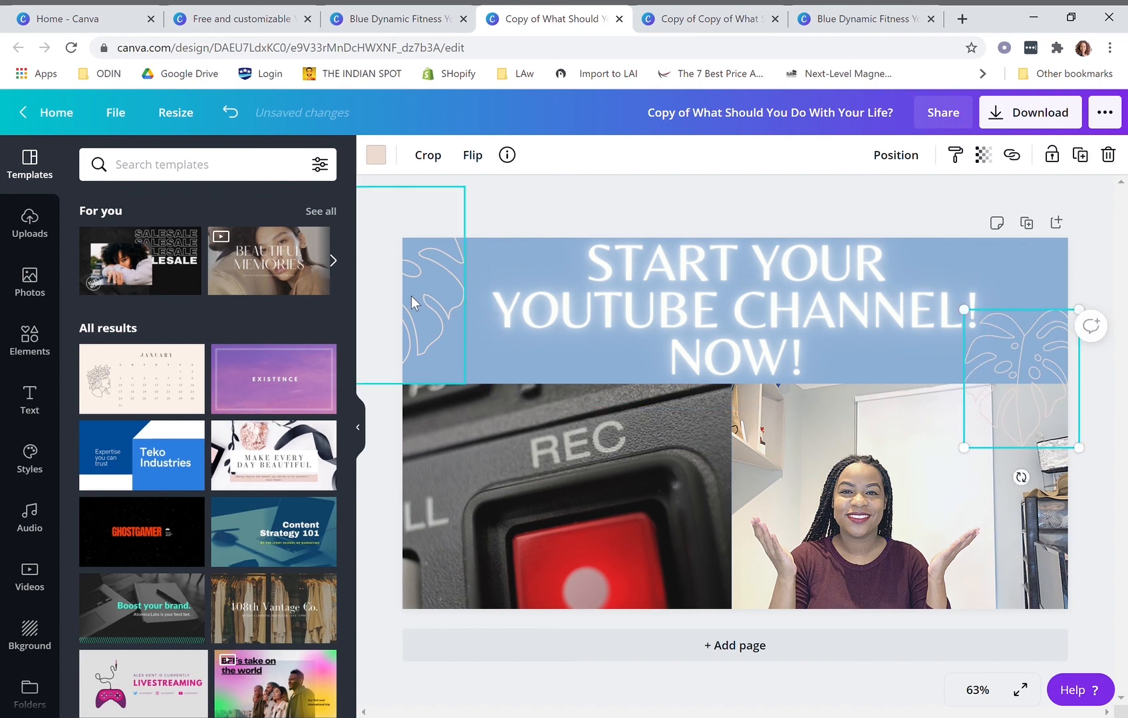
drag(416, 306, 472, 306)
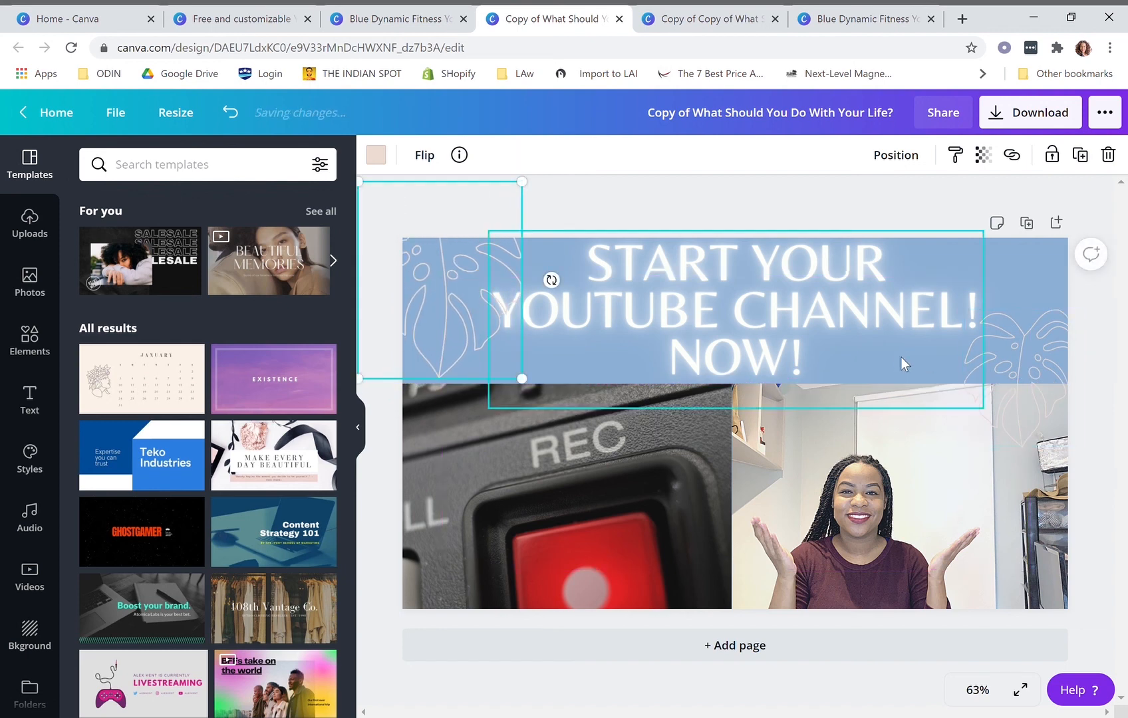
drag(1025, 370, 1025, 395)
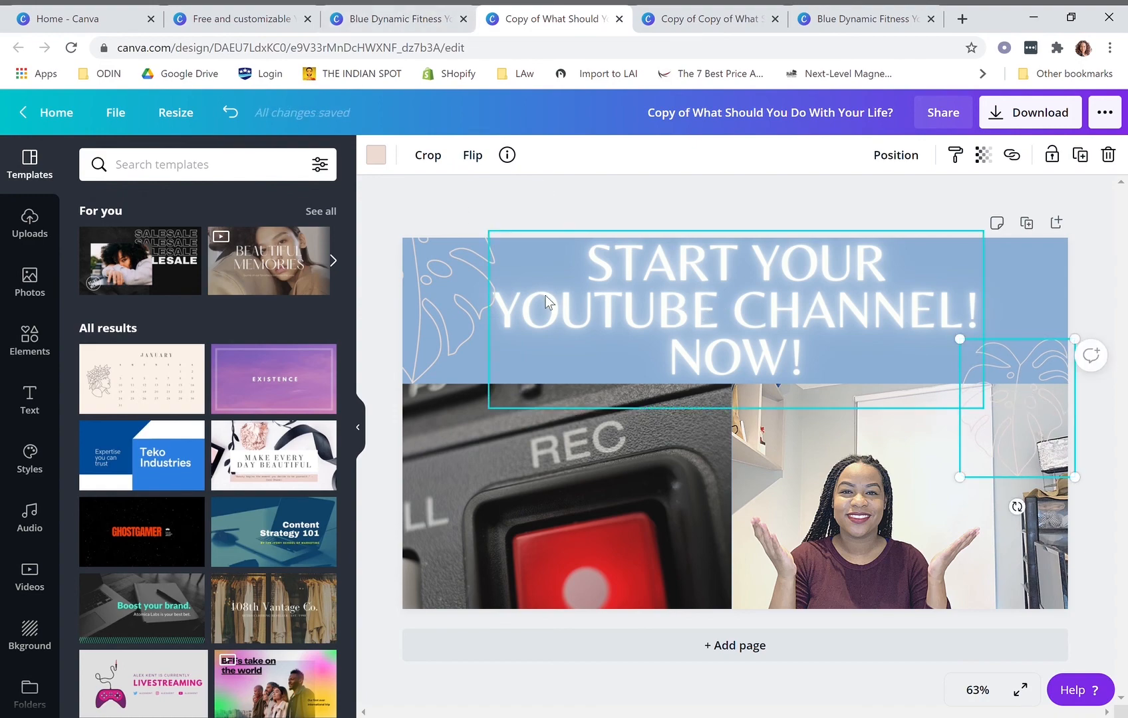
click(505, 298)
drag(500, 334, 516, 331)
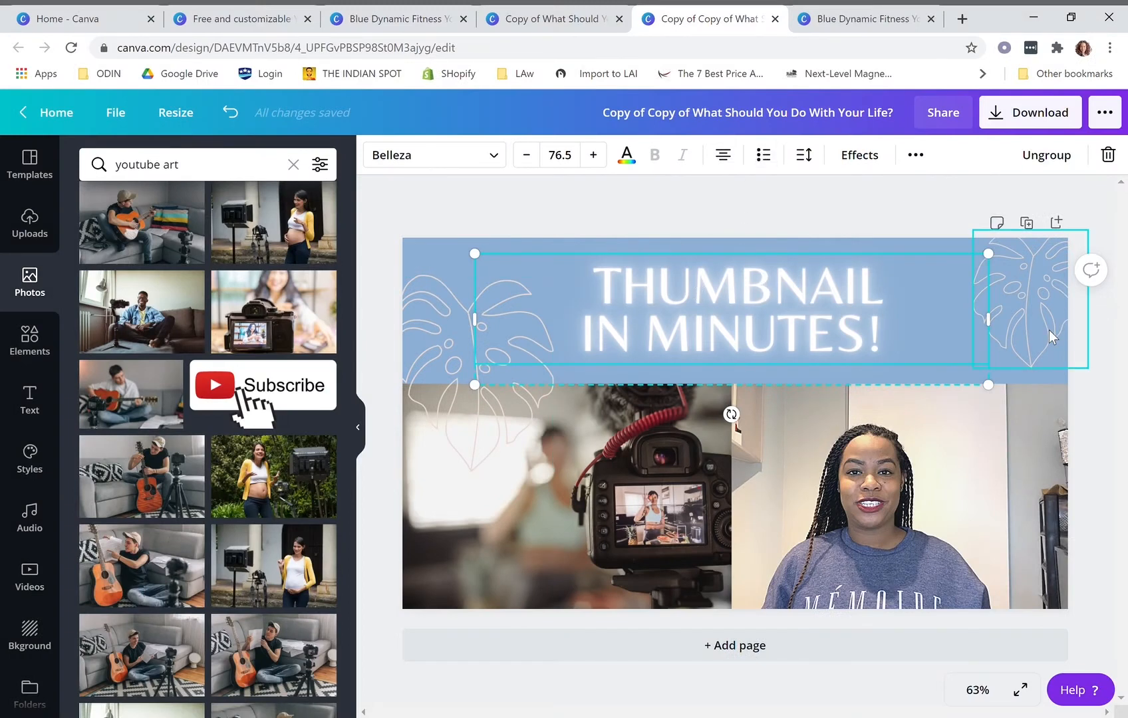
Return to the "Copy of What Should You Do With Your Life?" design and undo the leaf, title and background changes
click(906, 211)
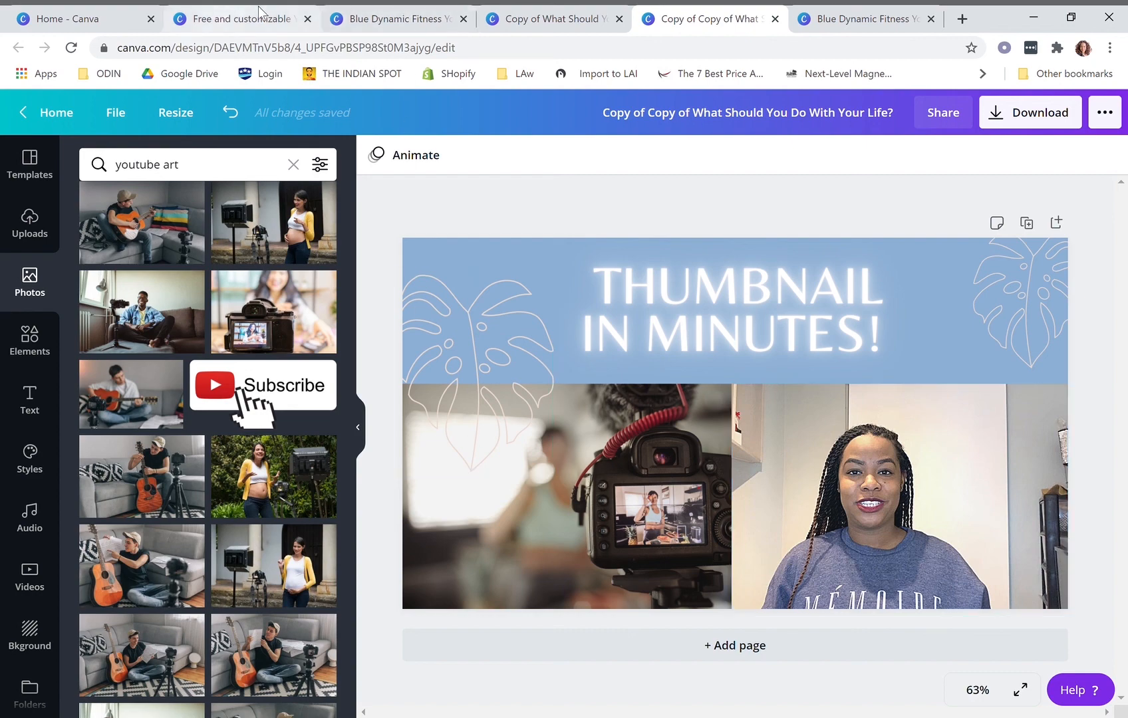
click(343, 8)
click(532, 16)
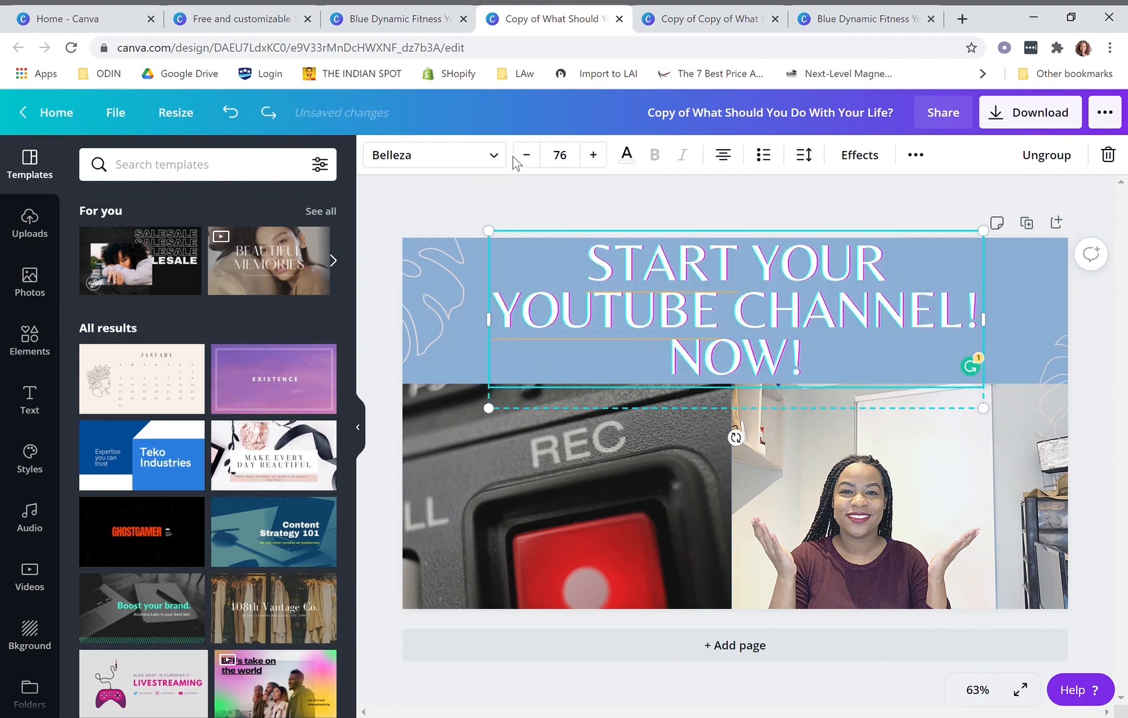
key(ctrl+z)
key(ctrl+z)
key(ctrl+z)
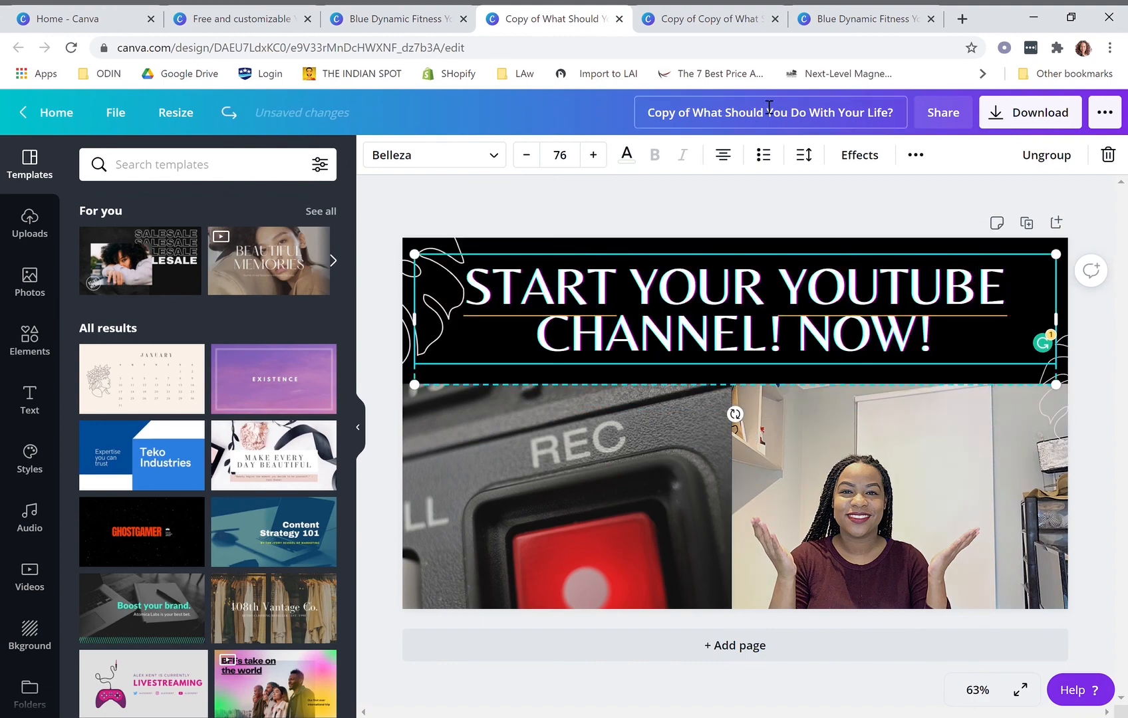
Compare the original black thumbnail with the blue "Thumbnail in Minutes!" version in the "Copy of Copy" design
click(688, 13)
click(539, 17)
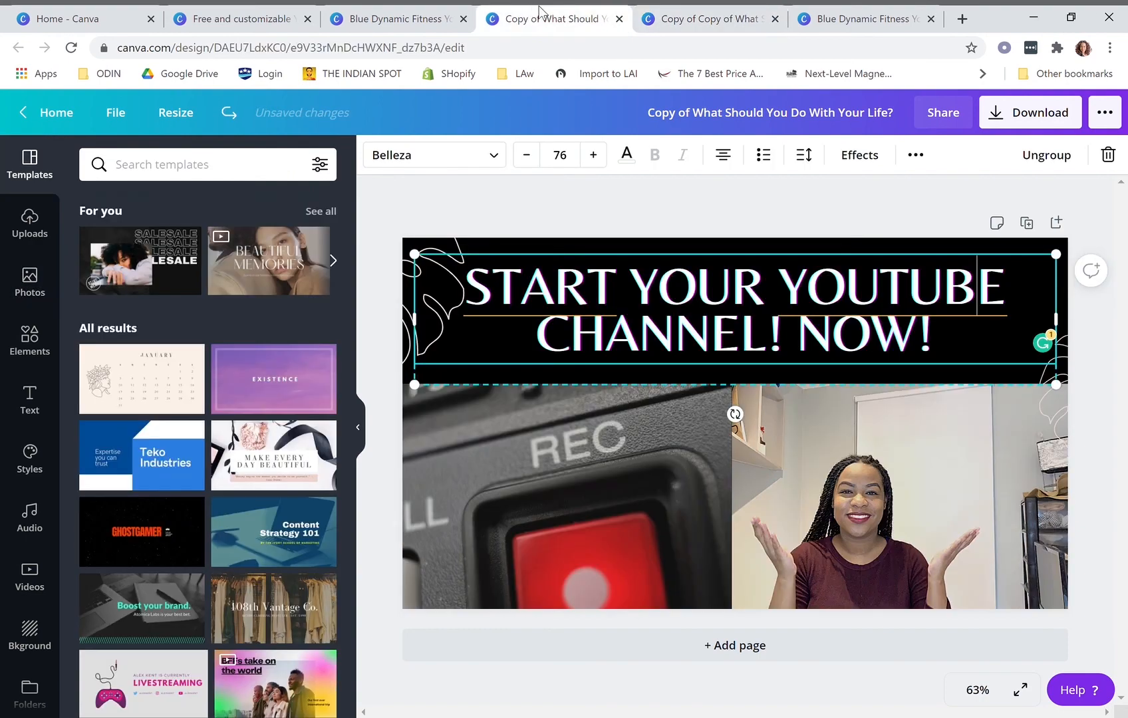
click(745, 12)
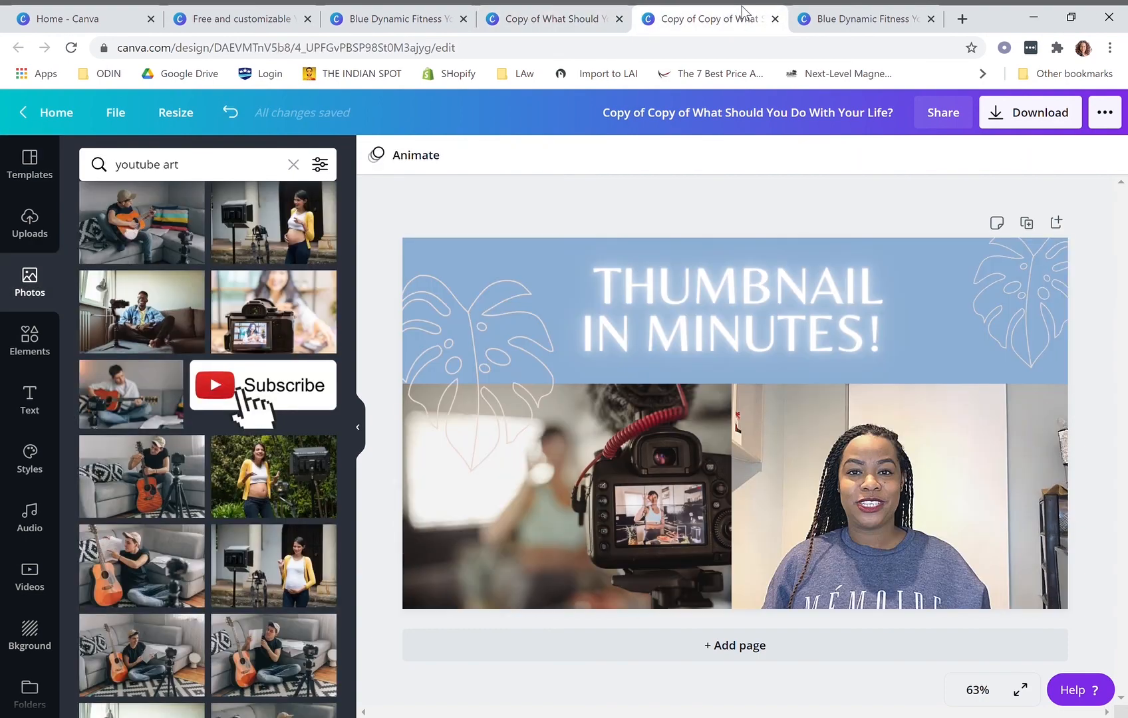